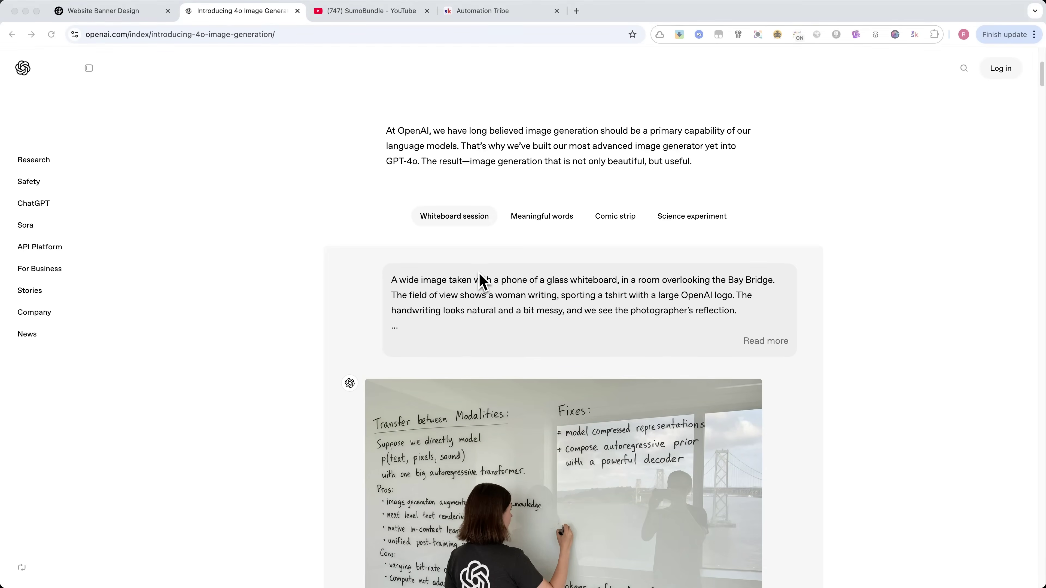
Scroll the 4o image generation page and show the Meaningful words example.
scroll(547, 281, "down", 15)
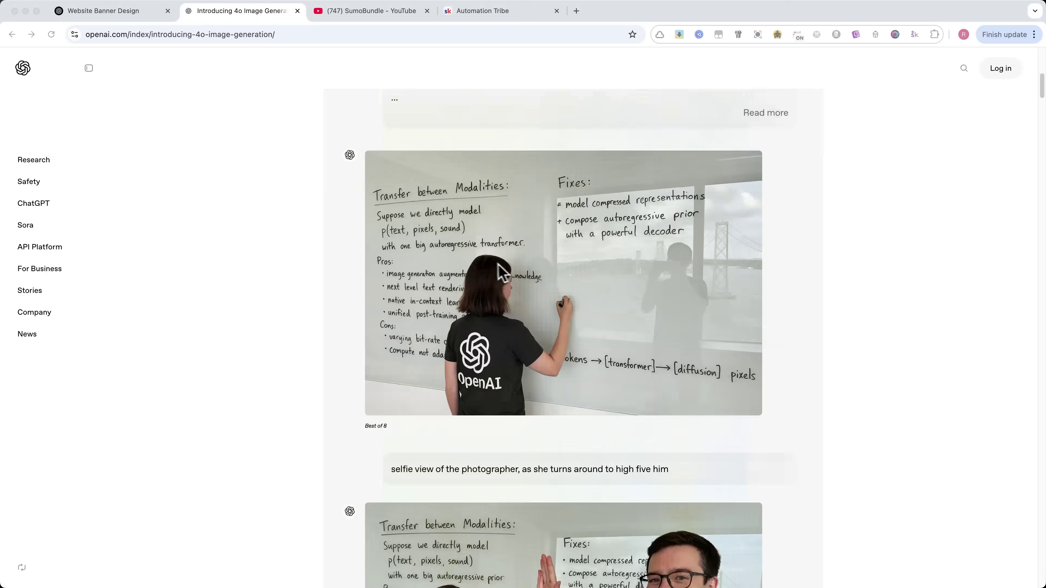
Browse down to the style gallery and bring up the Form follows function poster as the main image.
scroll(483, 280, "down", 4)
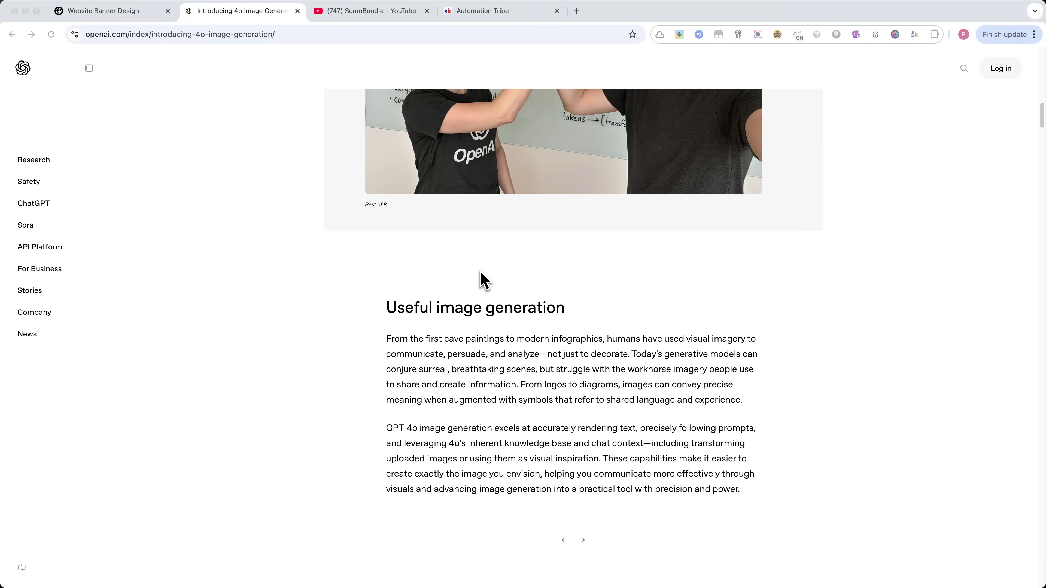
scroll(484, 280, "up", 15)
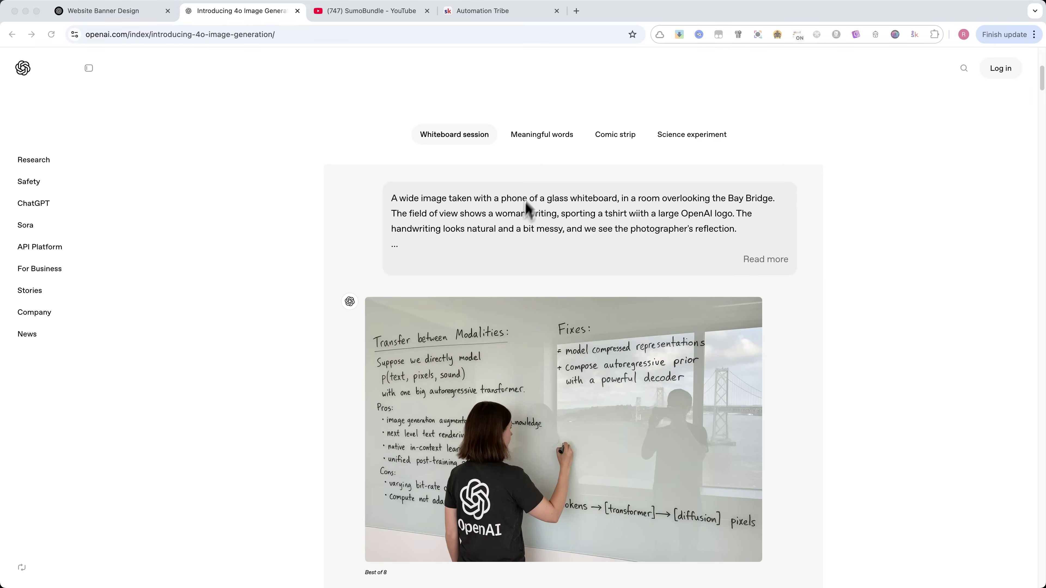
left_click(534, 138)
scroll(559, 281, "down", 15)
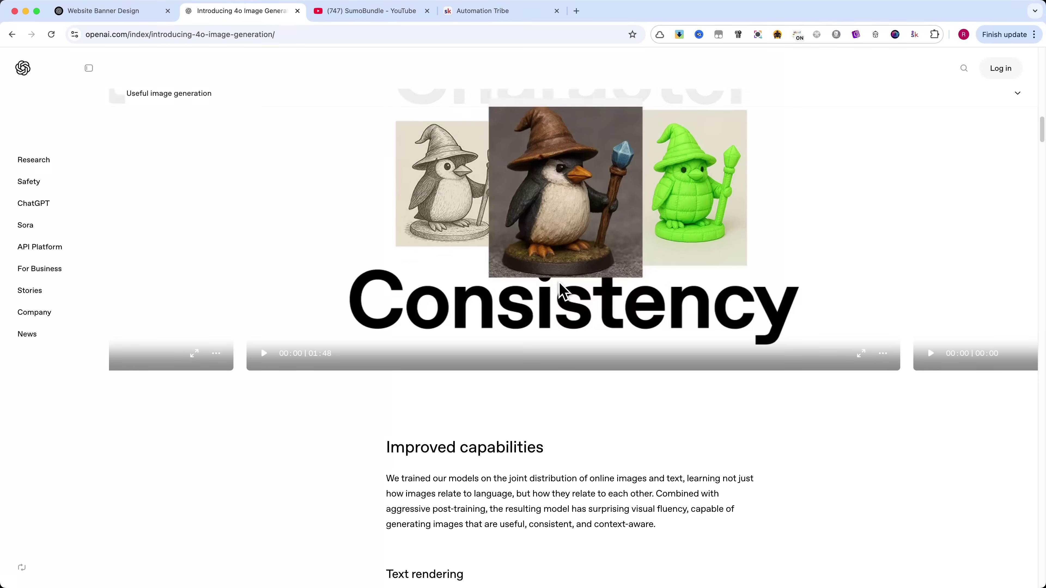
scroll(561, 288, "down", 20)
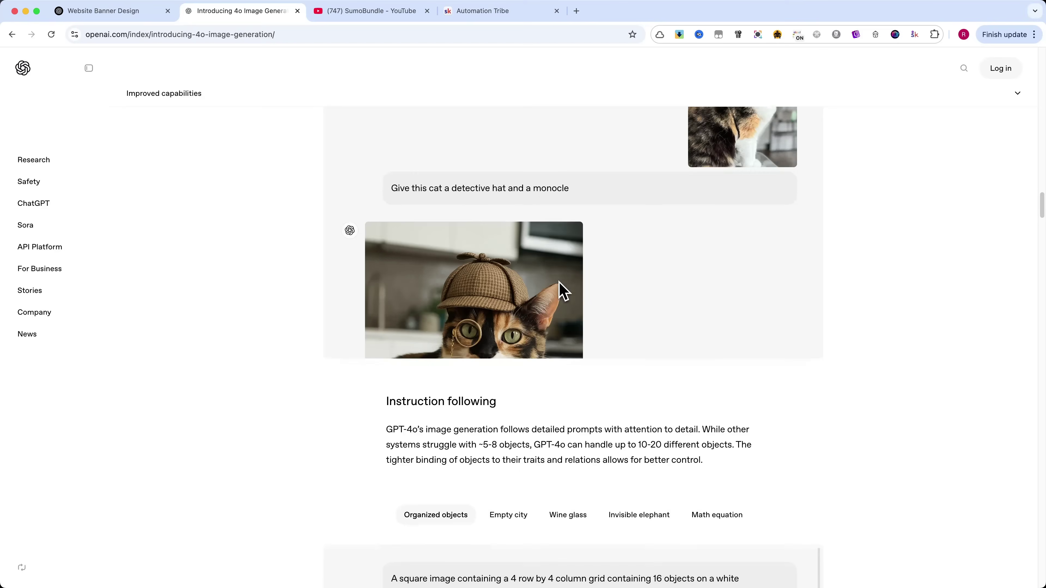
scroll(563, 291, "down", 20)
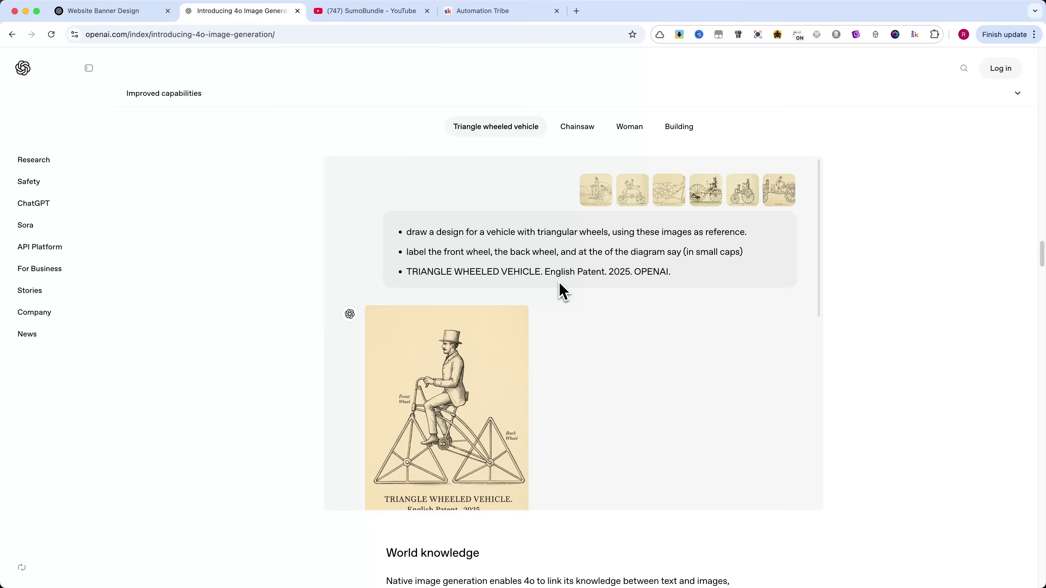
scroll(561, 290, "down", 15)
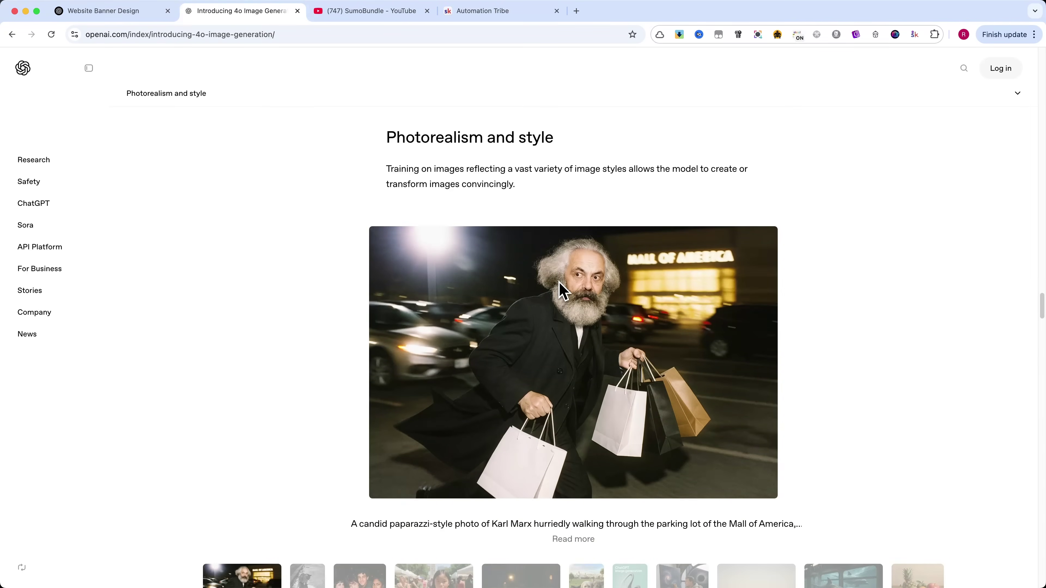
scroll(561, 291, "down", 8)
scroll(561, 291, "up", 4)
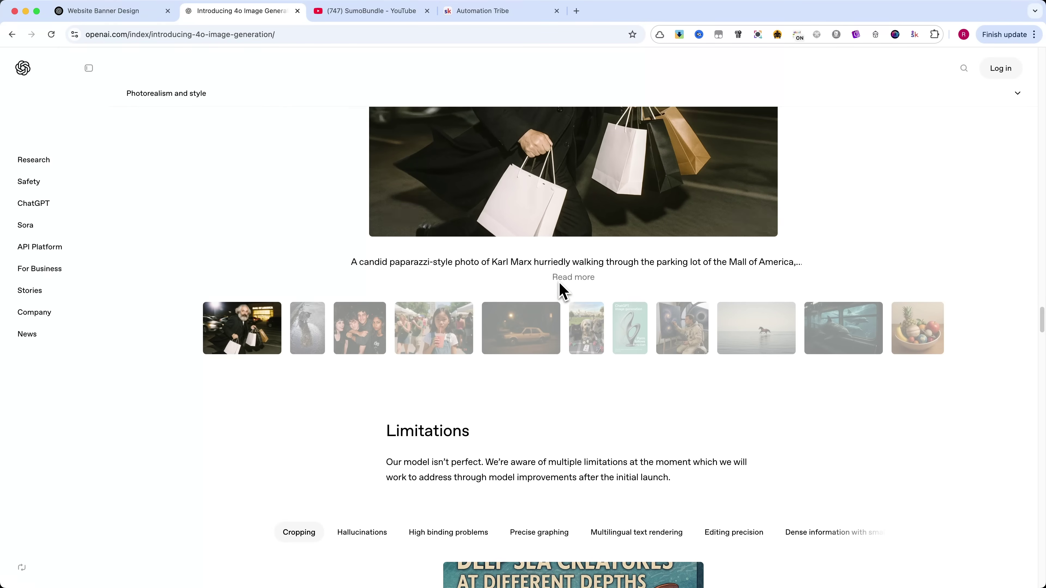
left_click(451, 323)
left_click(634, 443)
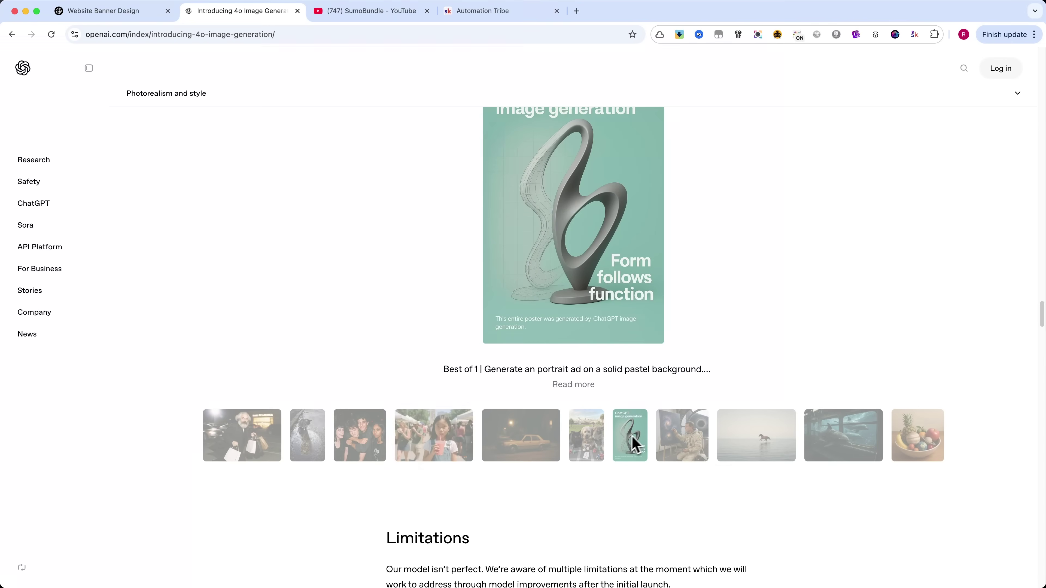
scroll(656, 346, "up", 3)
scroll(656, 344, "down", 8)
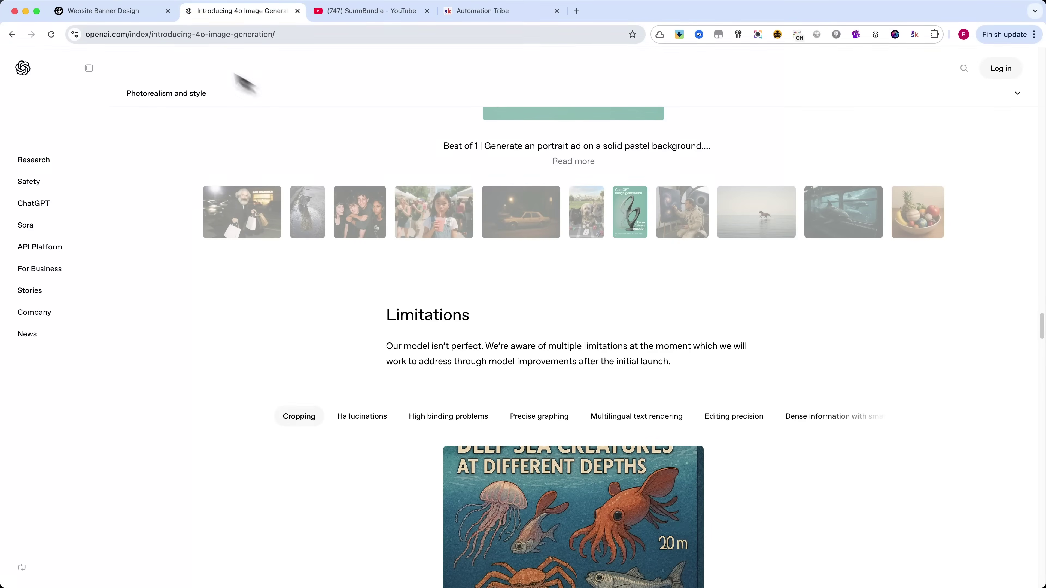
Switch to the Website Banner Design chat and look over the banner prompt.
left_click(131, 13)
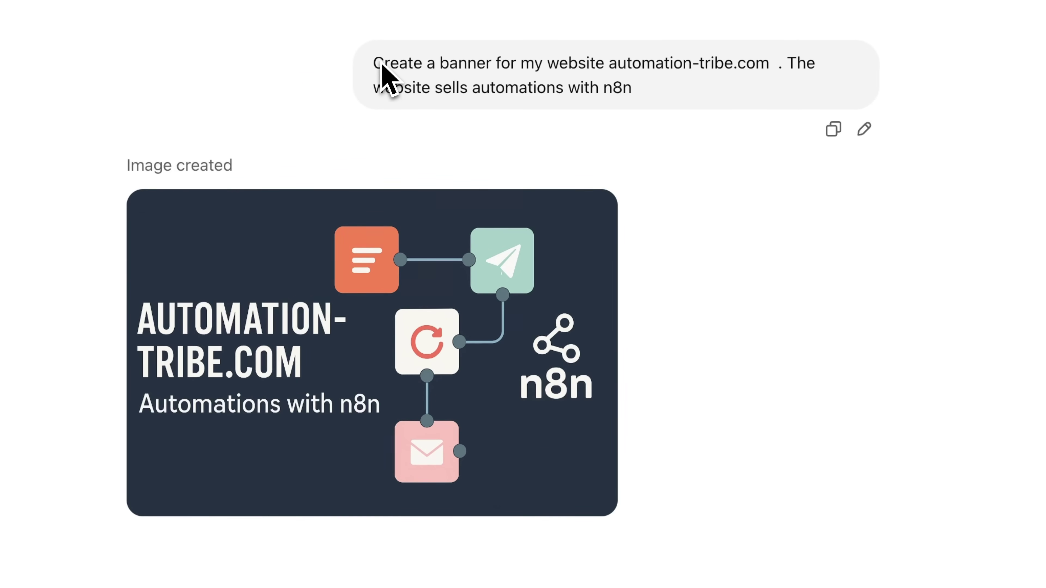
left_click_drag(382, 63, 767, 59)
left_click(665, 95)
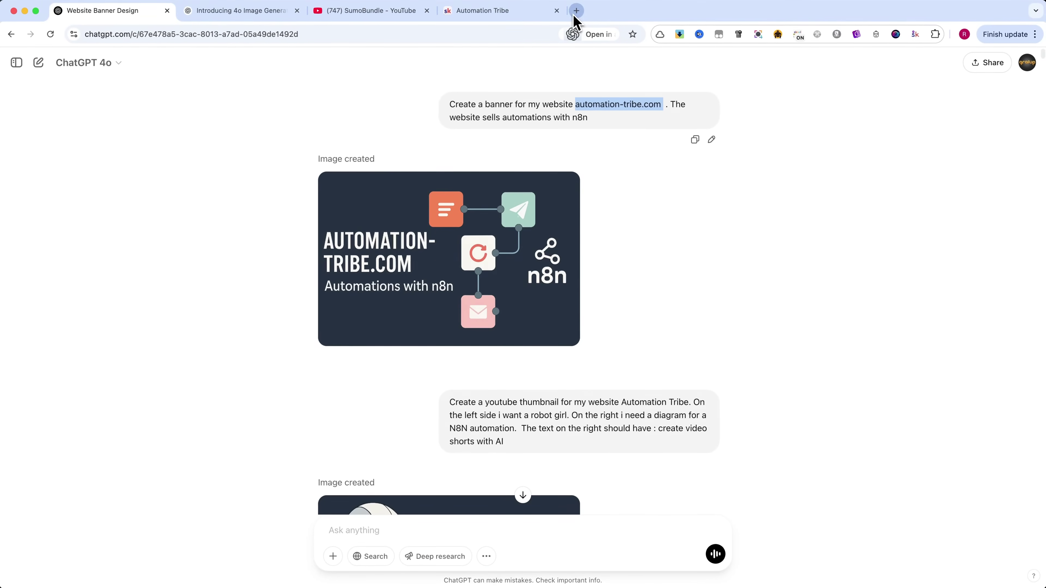
Load automation-tribe.com in a new tab, then go back to the Website Banner Design chat.
left_click(576, 11)
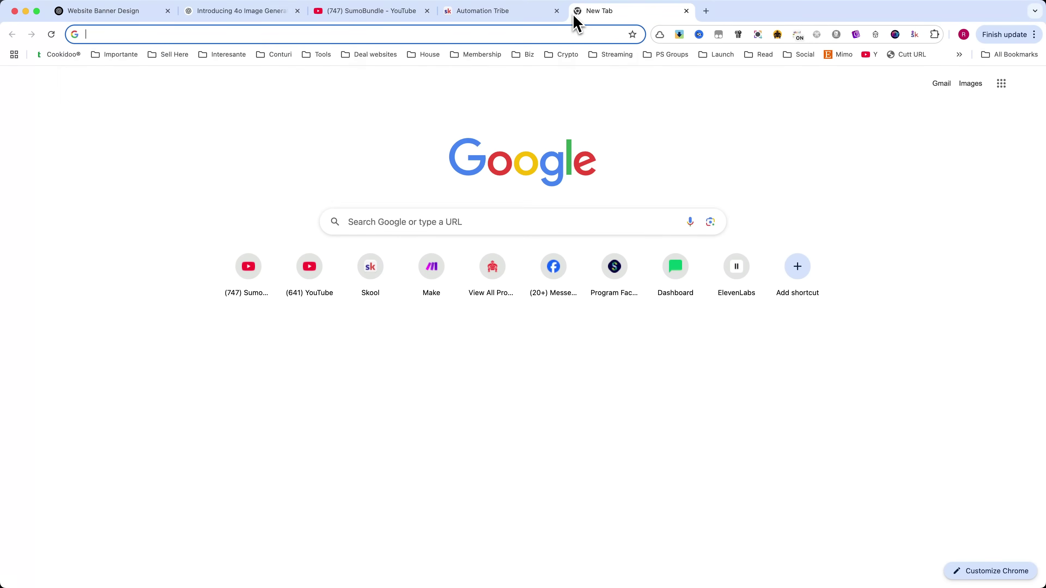
type("automation-tribe.com")
key("Return")
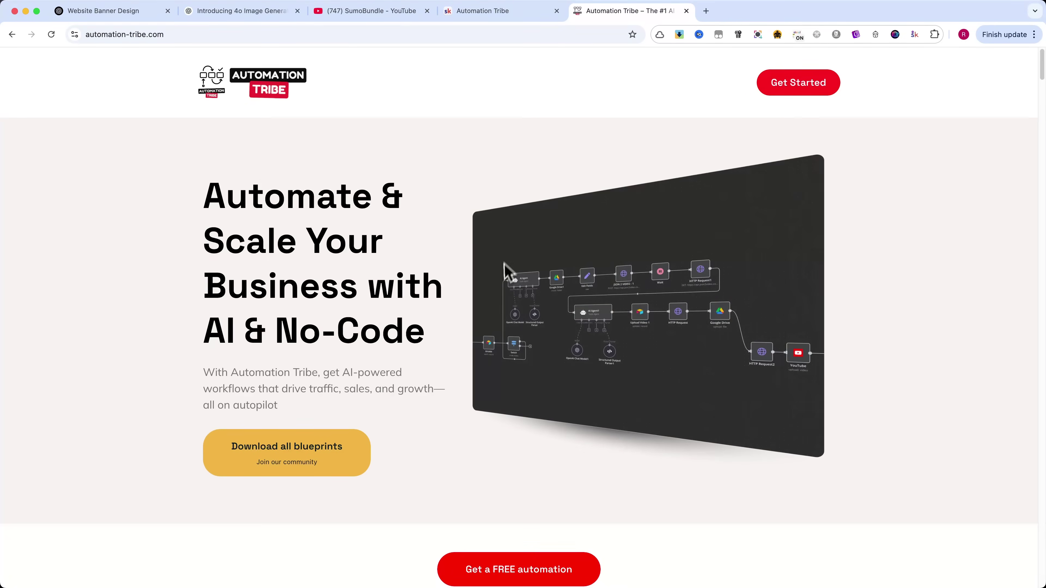
scroll(499, 285, "down", 10)
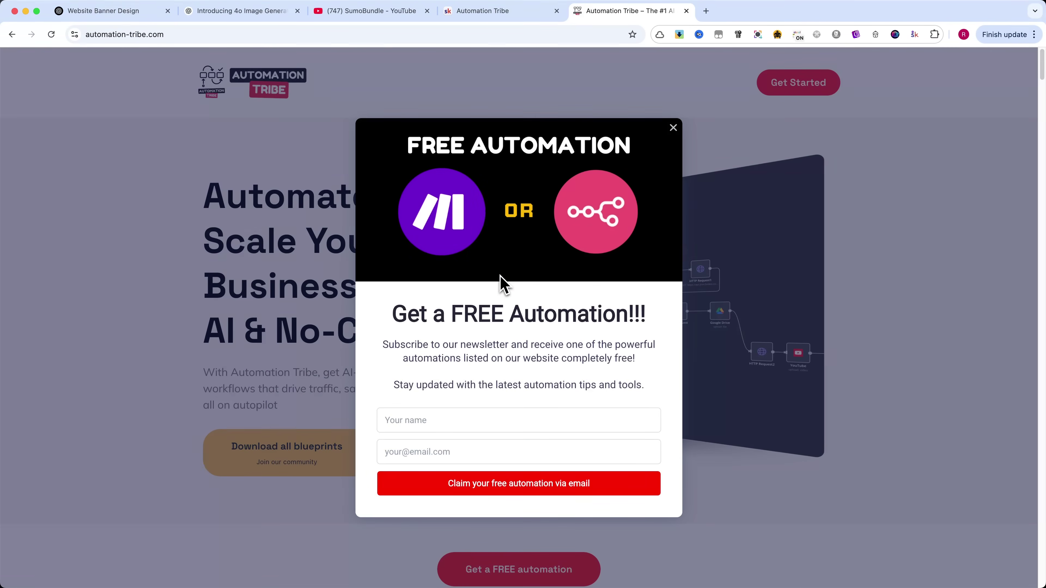
left_click(102, 12)
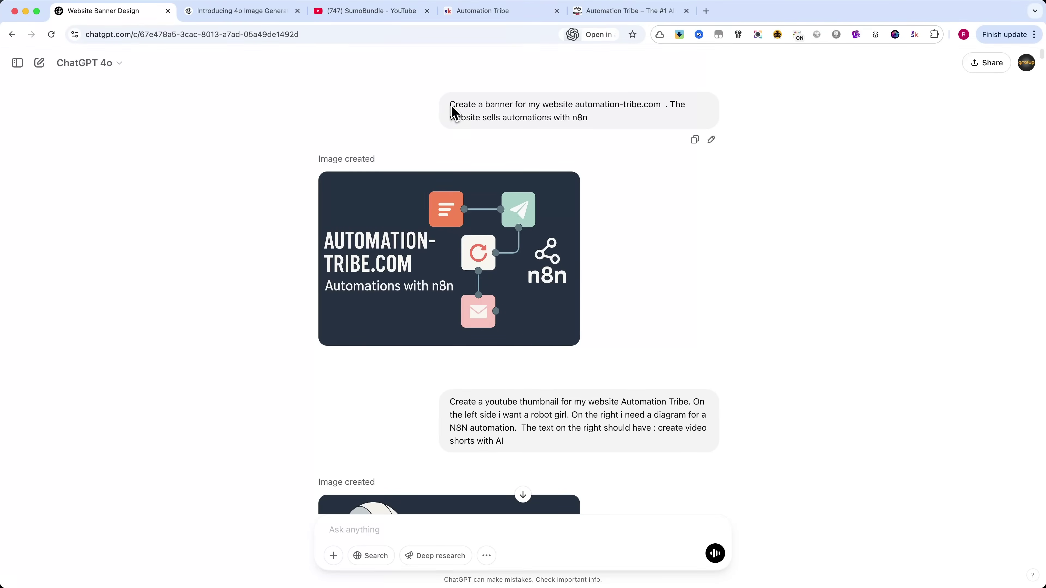
left_click_drag(452, 107, 590, 122)
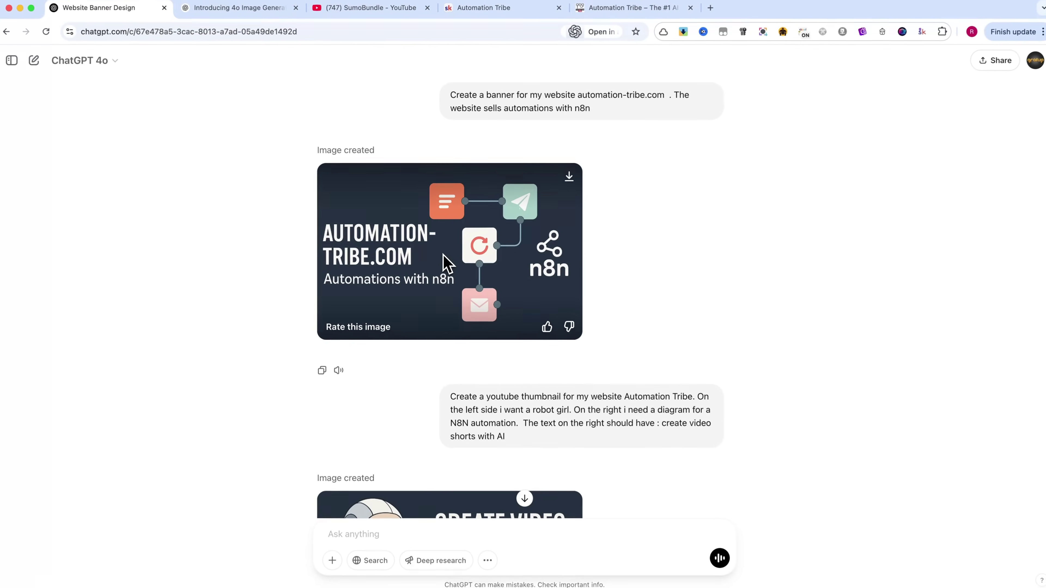
scroll(446, 263, "down", 5)
left_click_drag(451, 227, 496, 260)
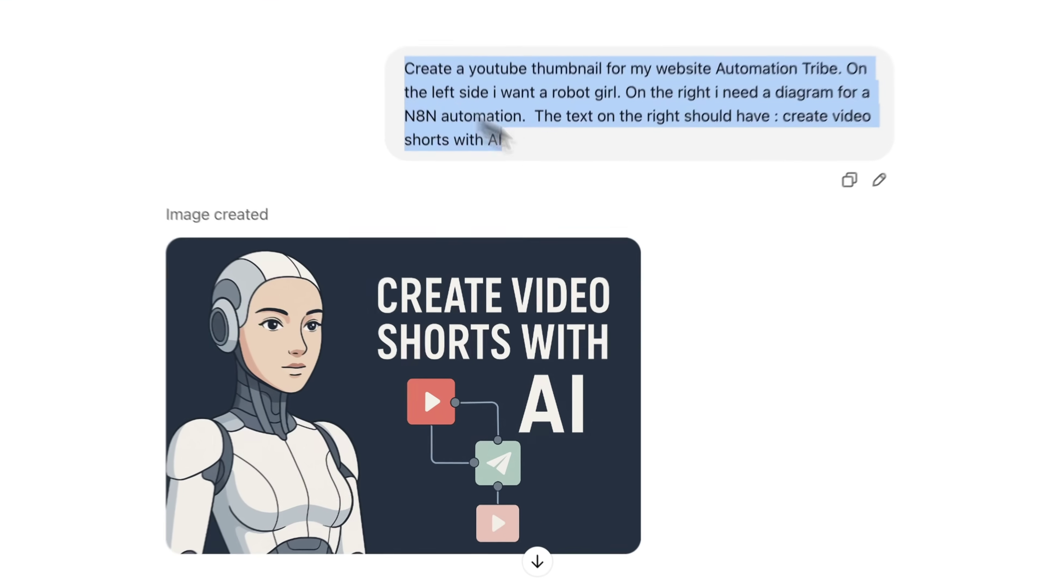
left_click(544, 146)
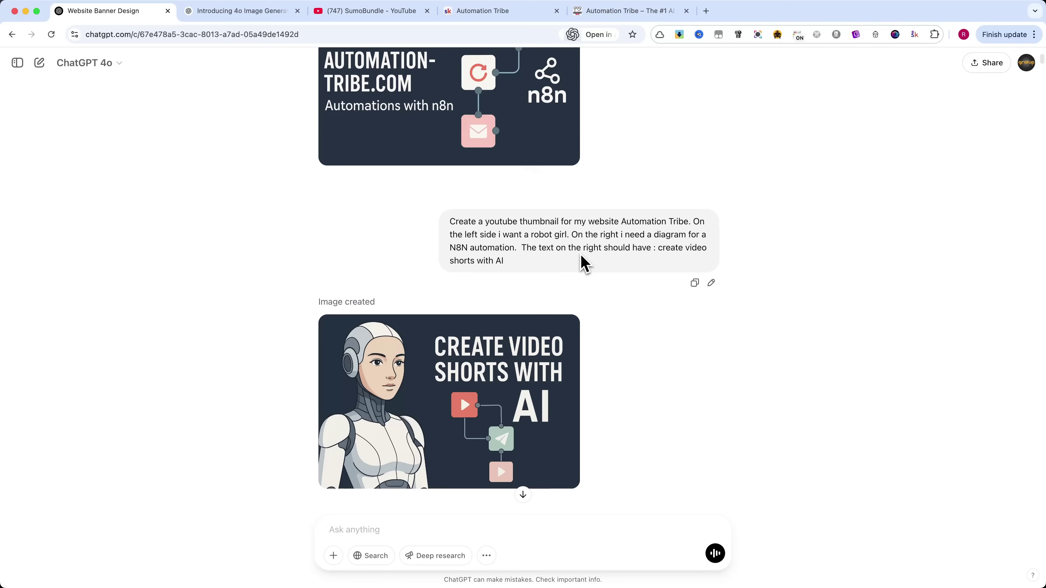
mouse_move(464, 381)
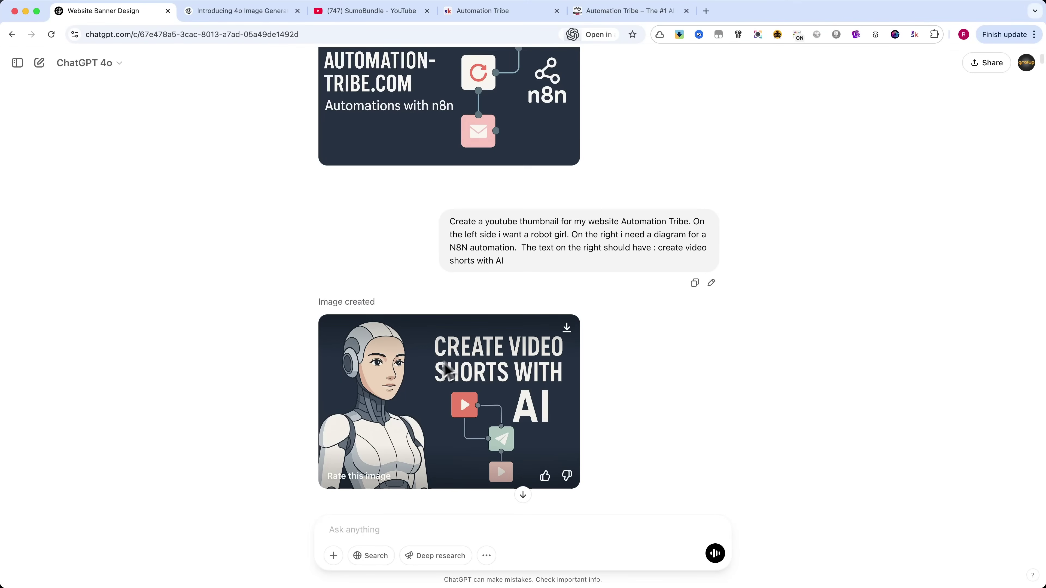
left_click(466, 372)
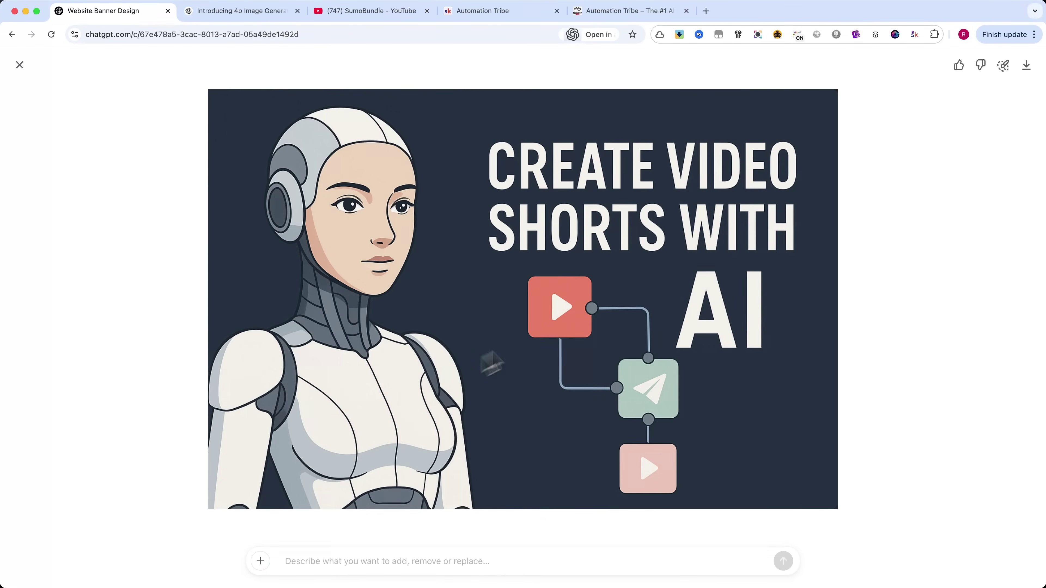
left_click(19, 65)
scroll(460, 396, "down", 4)
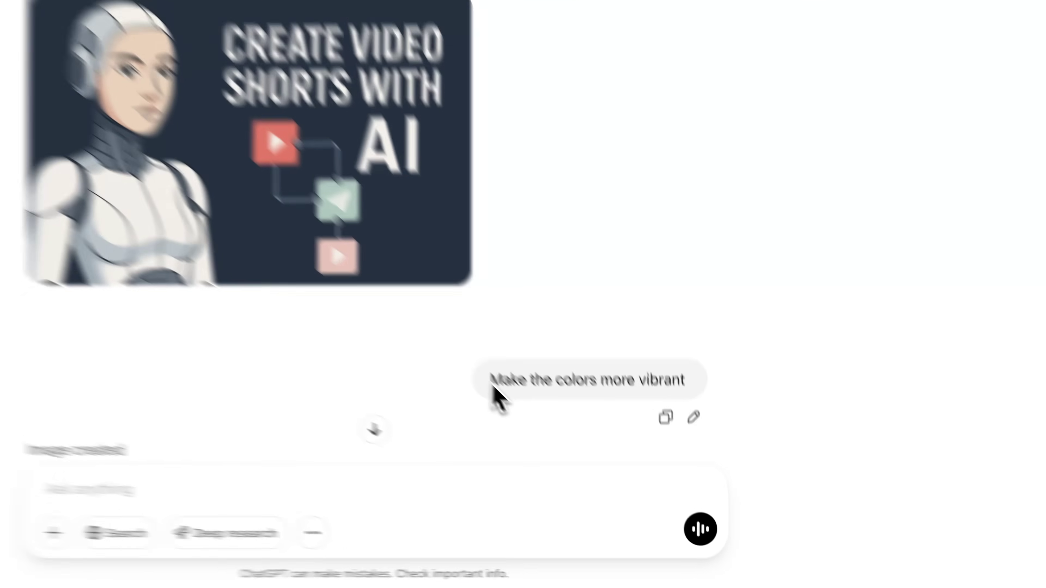
left_click_drag(592, 467, 713, 468)
left_click_drag(684, 327, 413, 319)
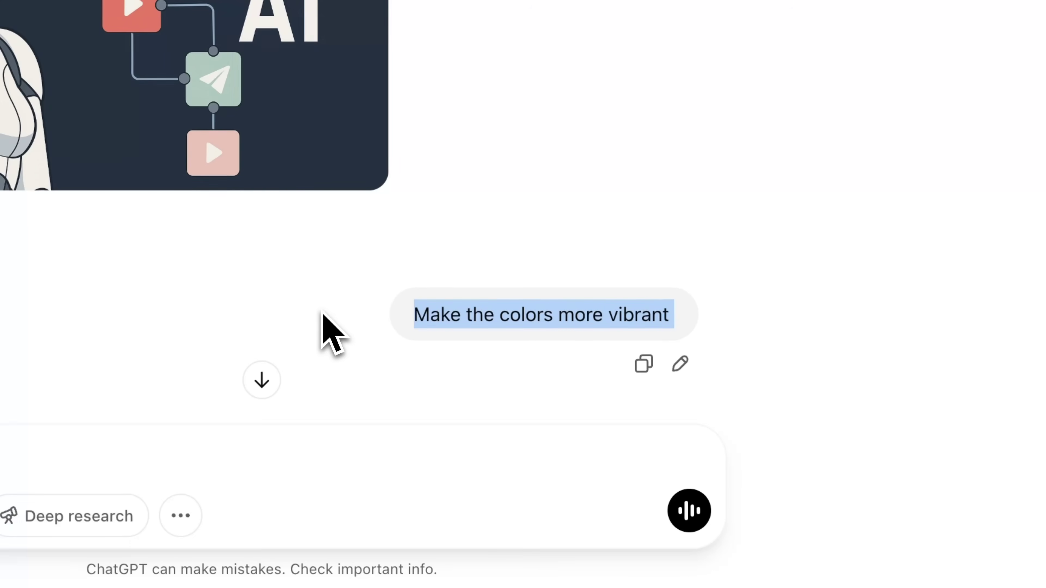
scroll(325, 330, "down", 5)
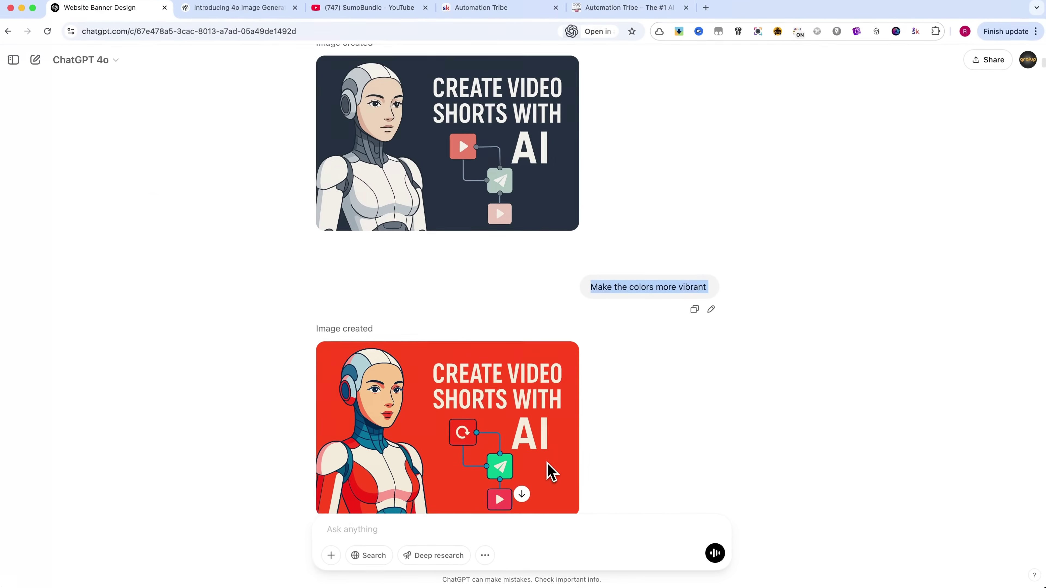
left_click(549, 471)
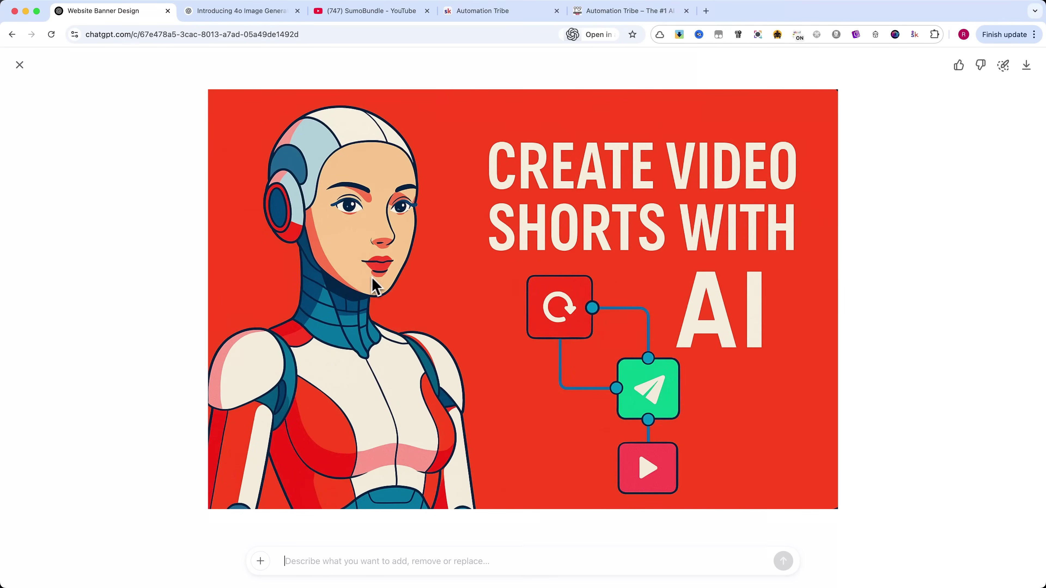
key("Escape")
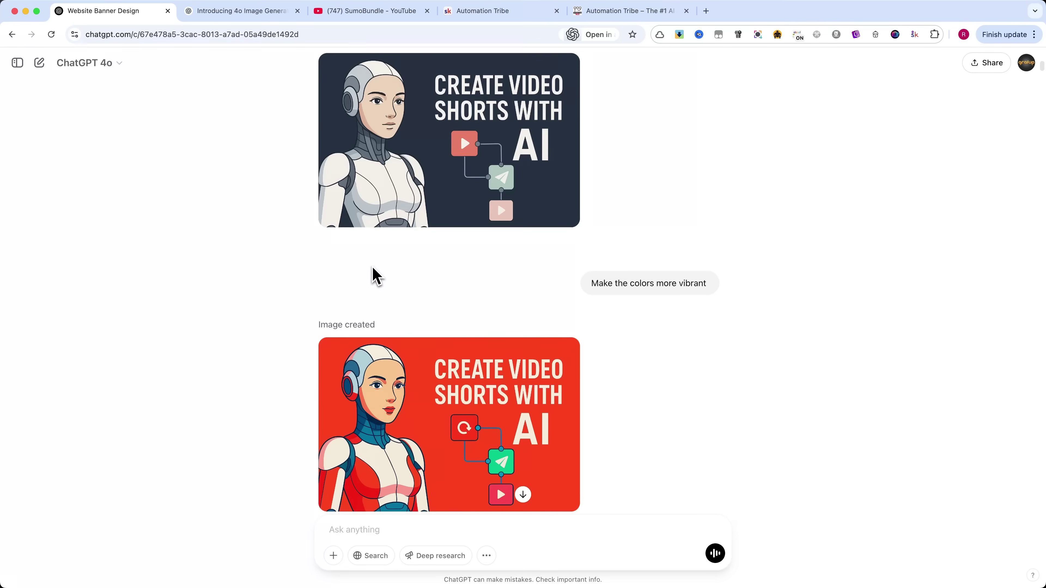
Review the 'real girl' cinematic request and view the dark-haired girl thumbnail full size.
scroll(395, 295, "down", 2)
scroll(453, 329, "down", 3)
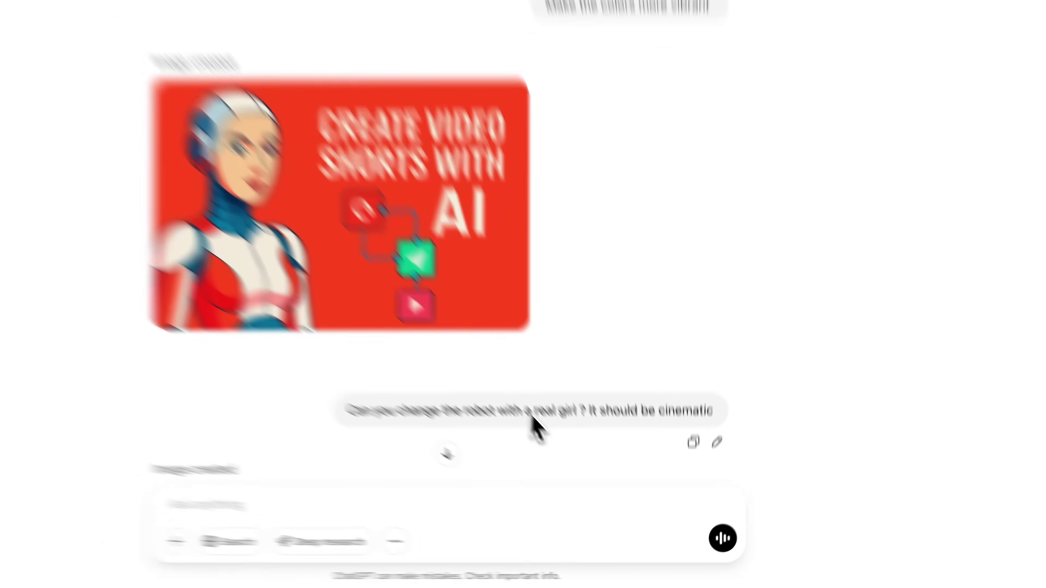
left_click_drag(583, 469, 619, 468)
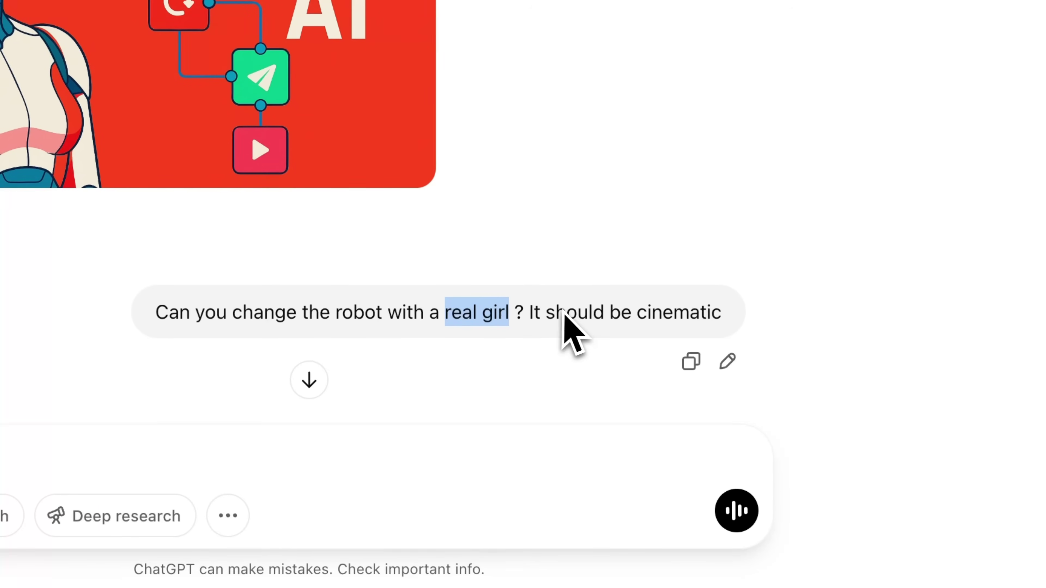
left_click_drag(634, 323, 738, 328)
left_click(698, 322)
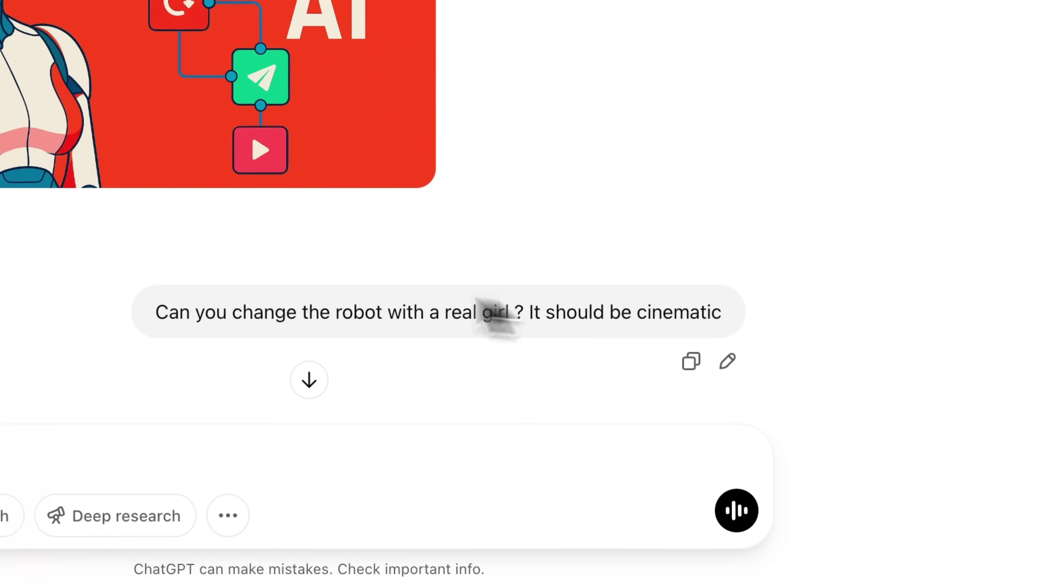
scroll(277, 274, "down", 5)
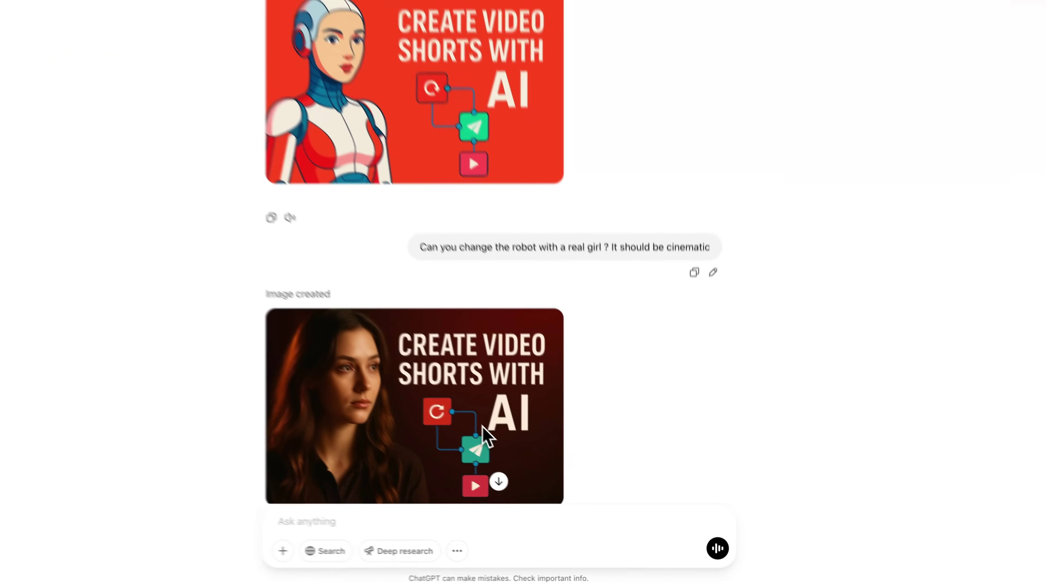
left_click(284, 445)
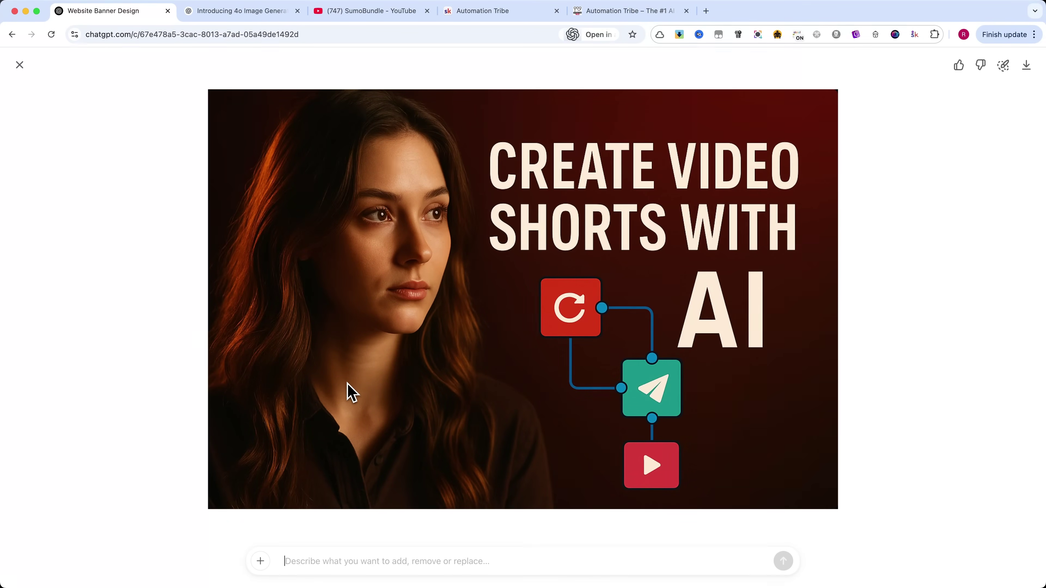
Close the viewer, review the front-view blonde request, and view its thumbnail full size.
key("Escape")
scroll(383, 406, "down", 4)
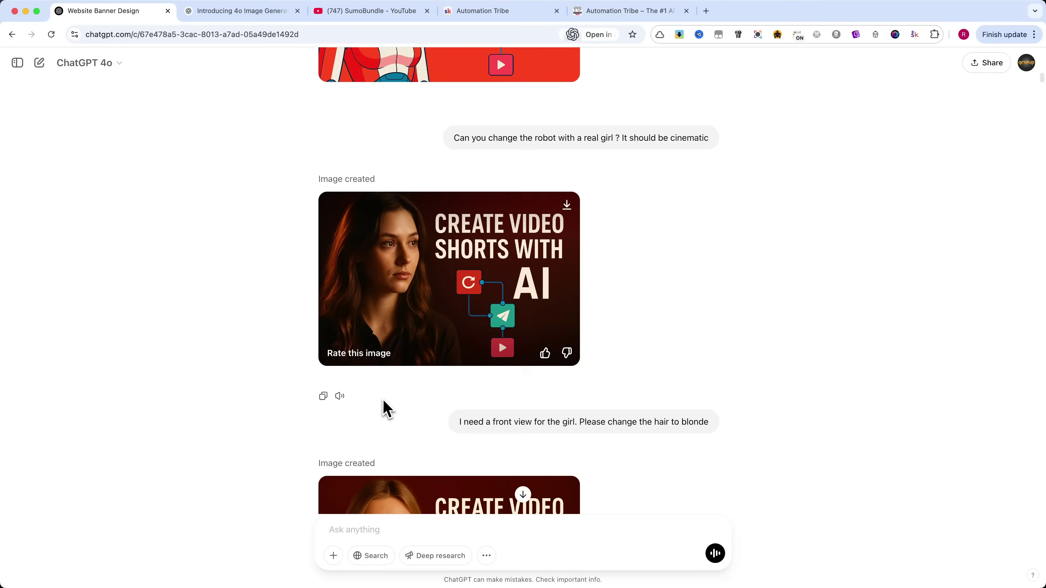
scroll(385, 408, "up", 2)
scroll(385, 408, "down", 2)
scroll(386, 408, "up", 1)
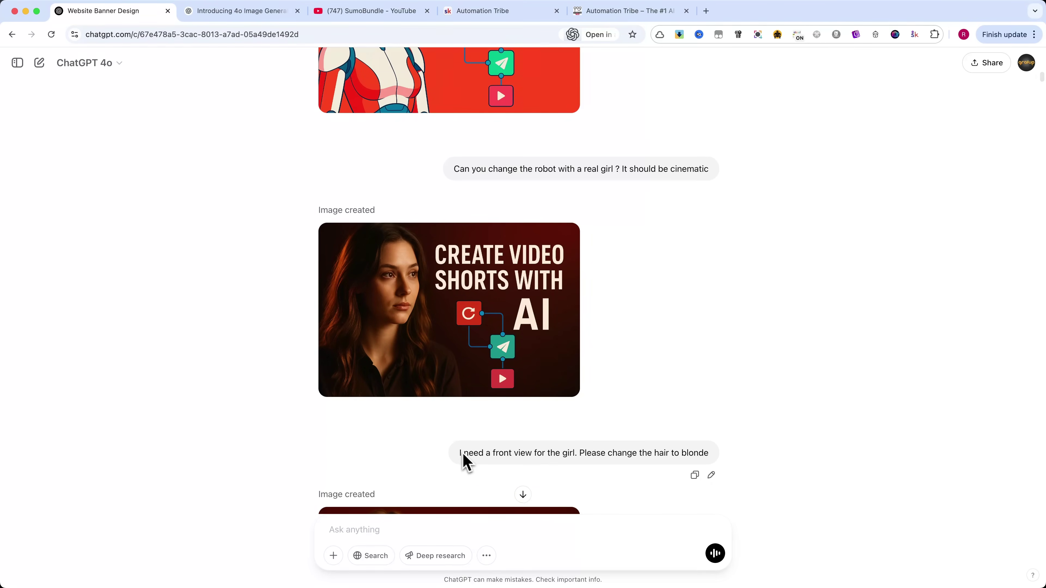
left_click_drag(460, 449, 493, 452)
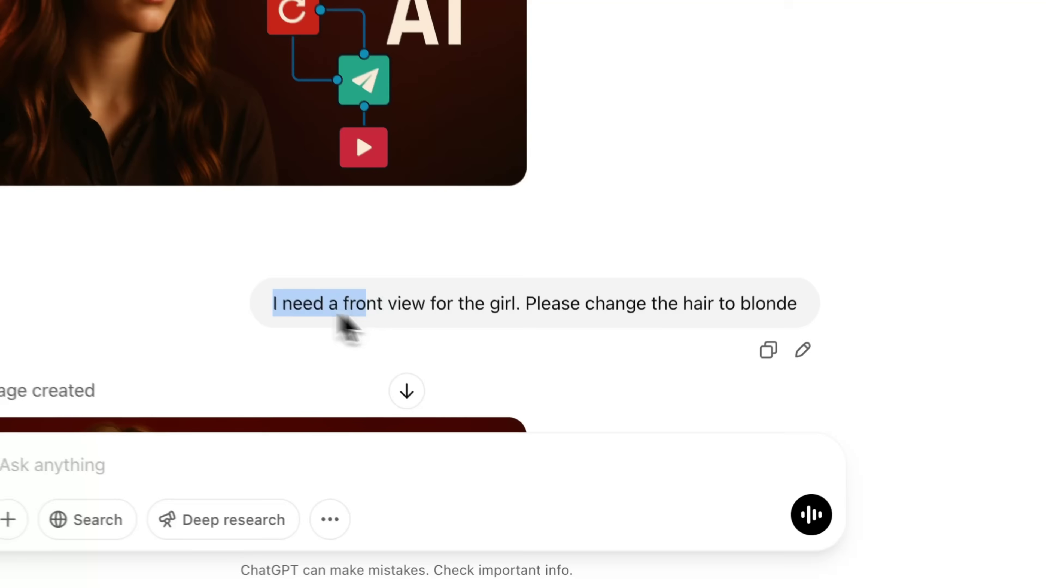
left_click_drag(338, 316, 648, 330)
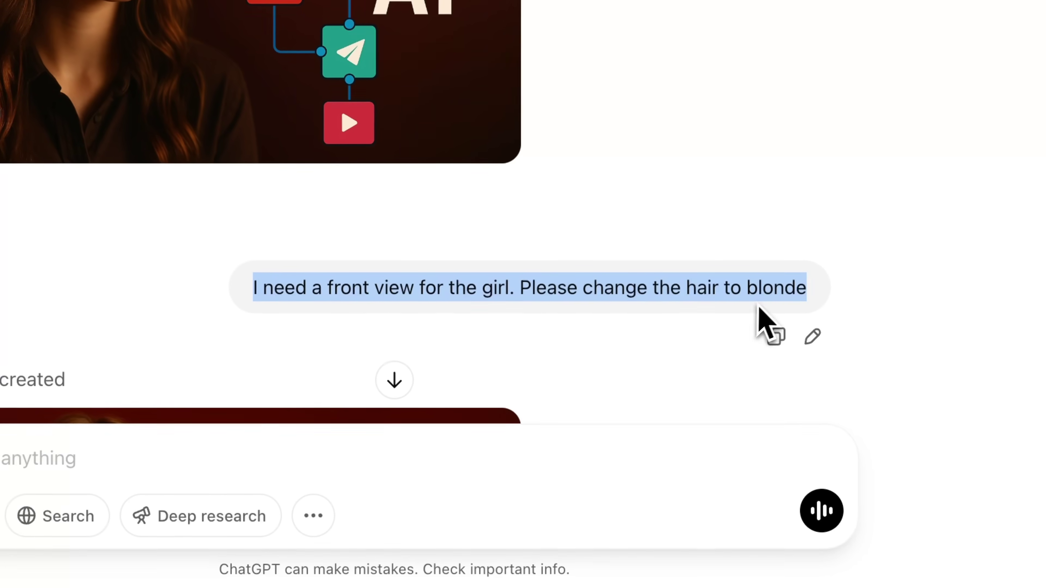
double_click(766, 311)
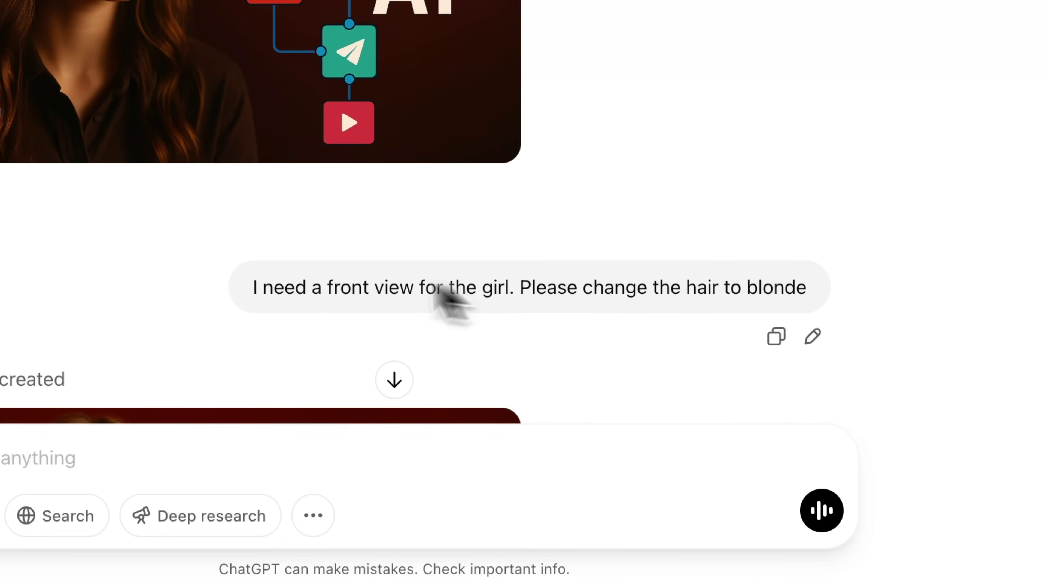
scroll(276, 262, "down", 5)
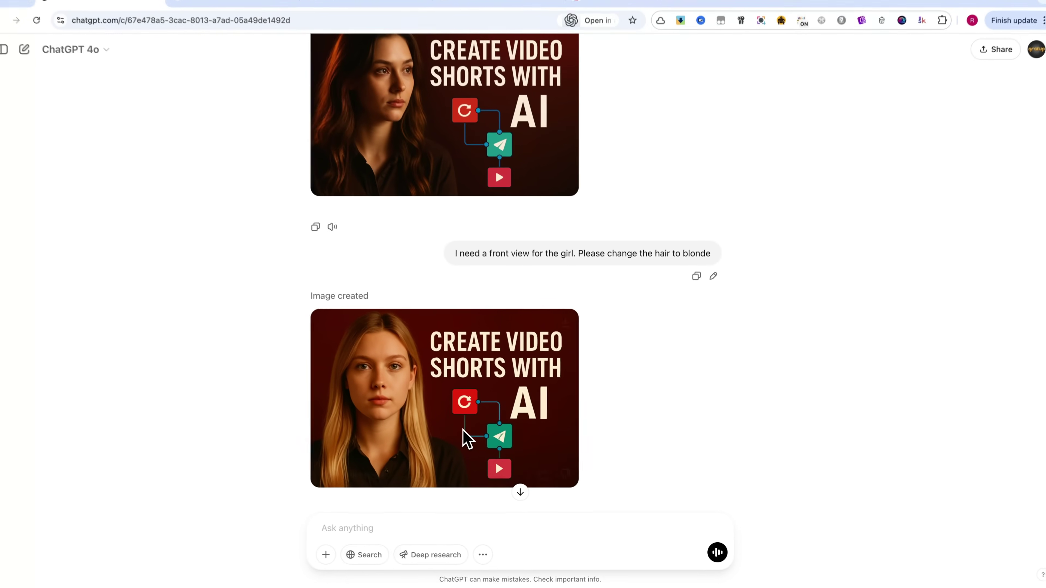
left_click(273, 362)
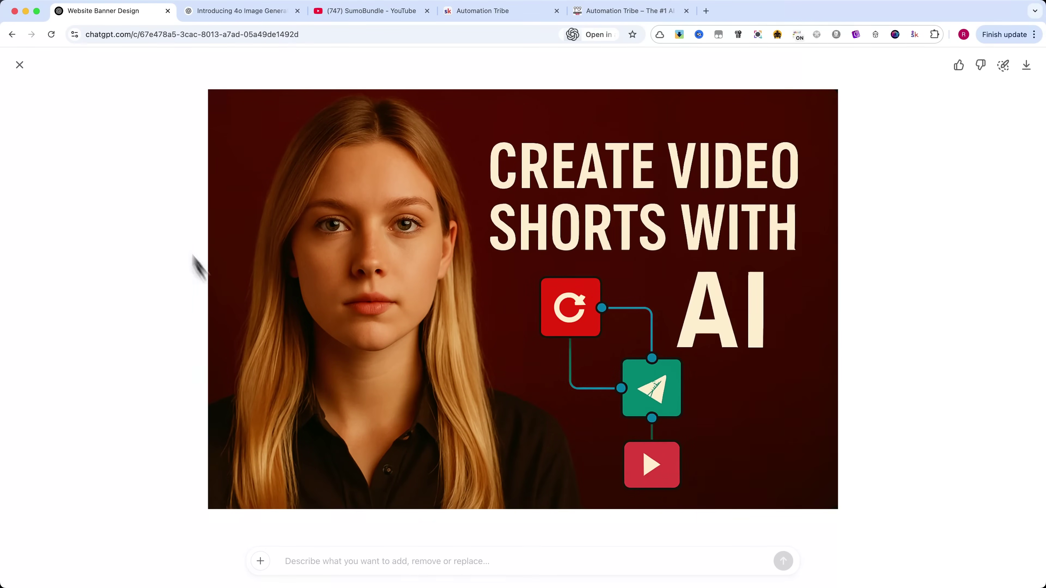
Review the 'Make the girl smile.' request and view the smiling-girl thumbnail full size.
key("Escape")
scroll(499, 456, "down", 2)
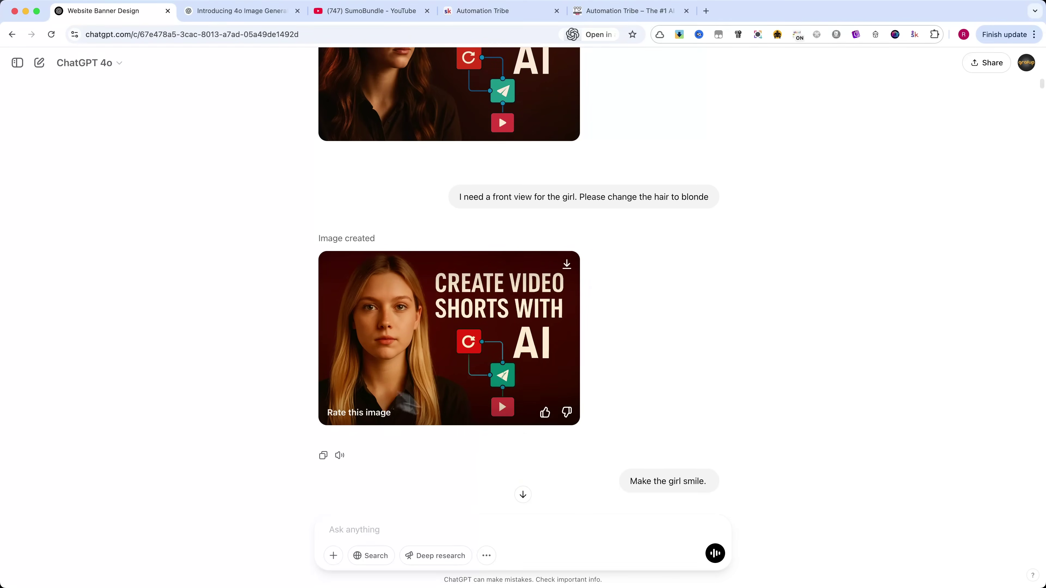
left_click_drag(632, 483, 690, 485)
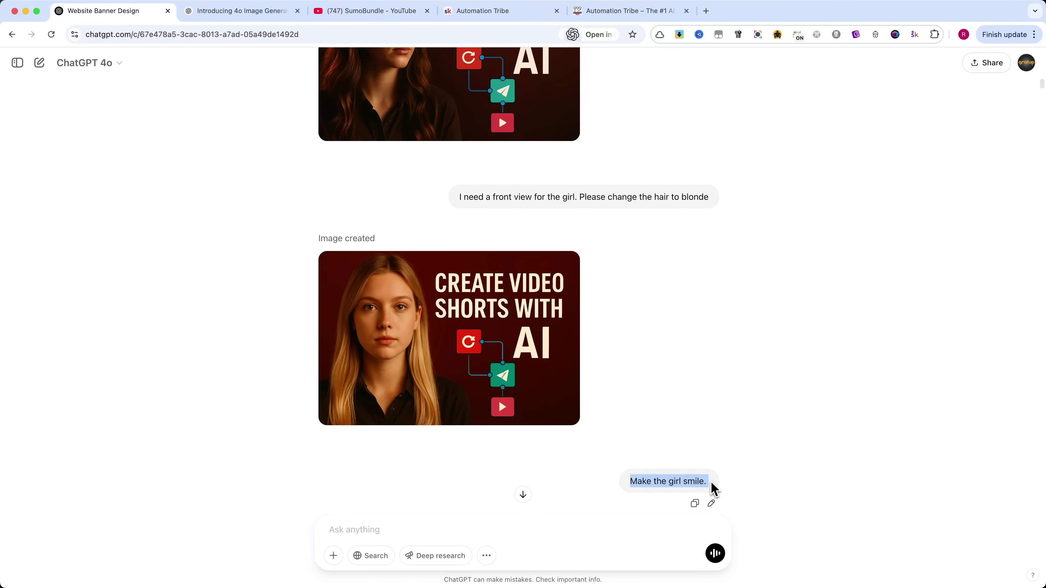
left_click(668, 491)
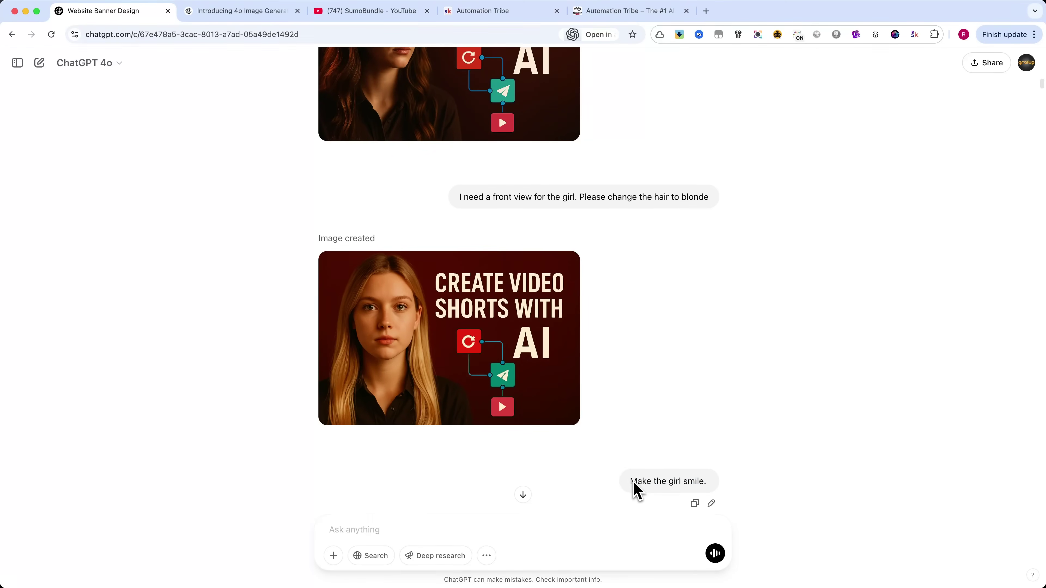
double_click(641, 488)
left_click_drag(641, 489, 717, 488)
scroll(563, 449, "down", 5)
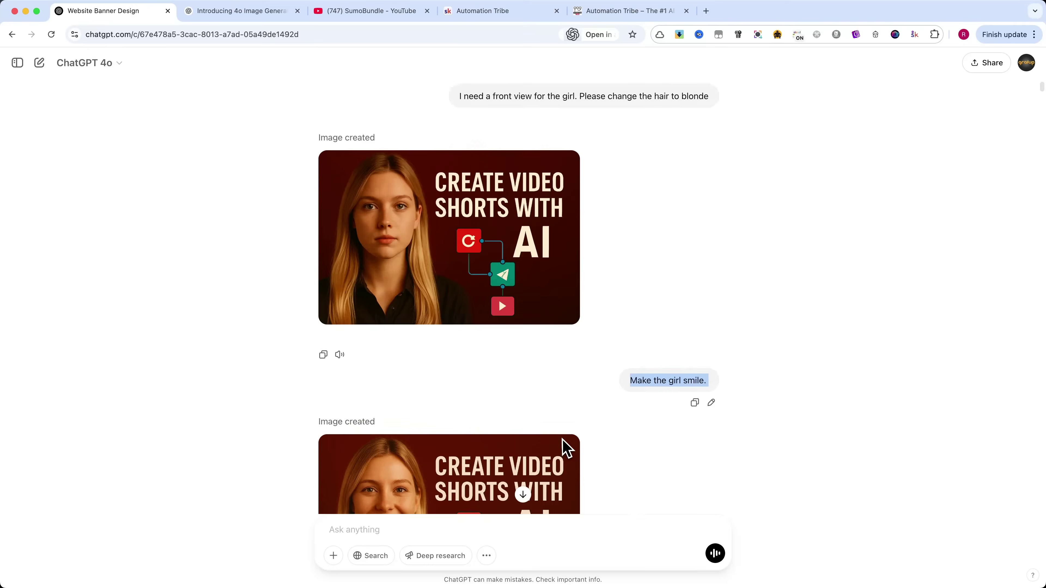
left_click(552, 444)
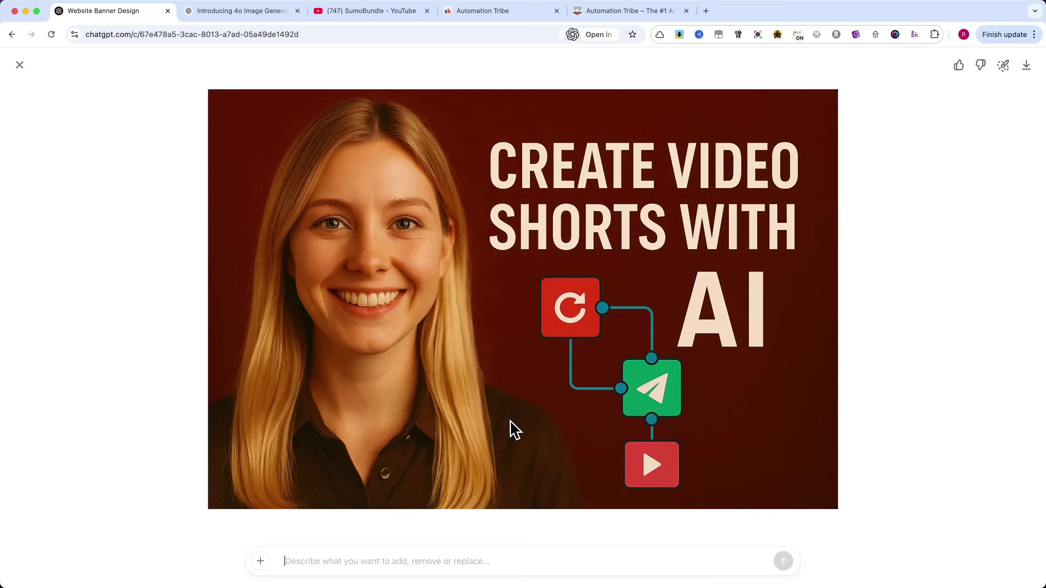
key("Escape")
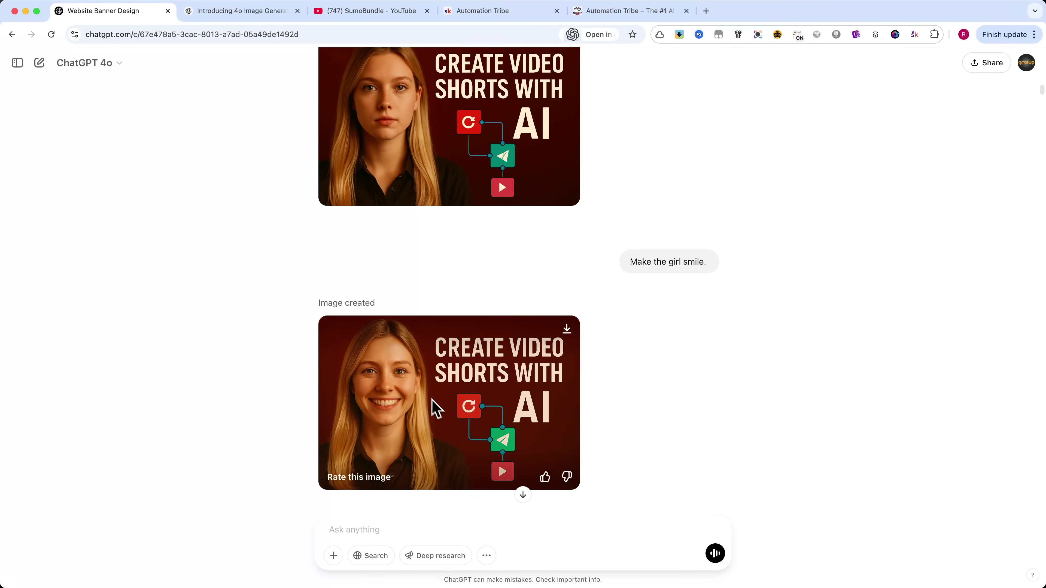
View the blue-and-yellow pointing-girl thumbnail full size and close the viewer.
scroll(437, 412, "down", 4)
scroll(440, 414, "up", 2)
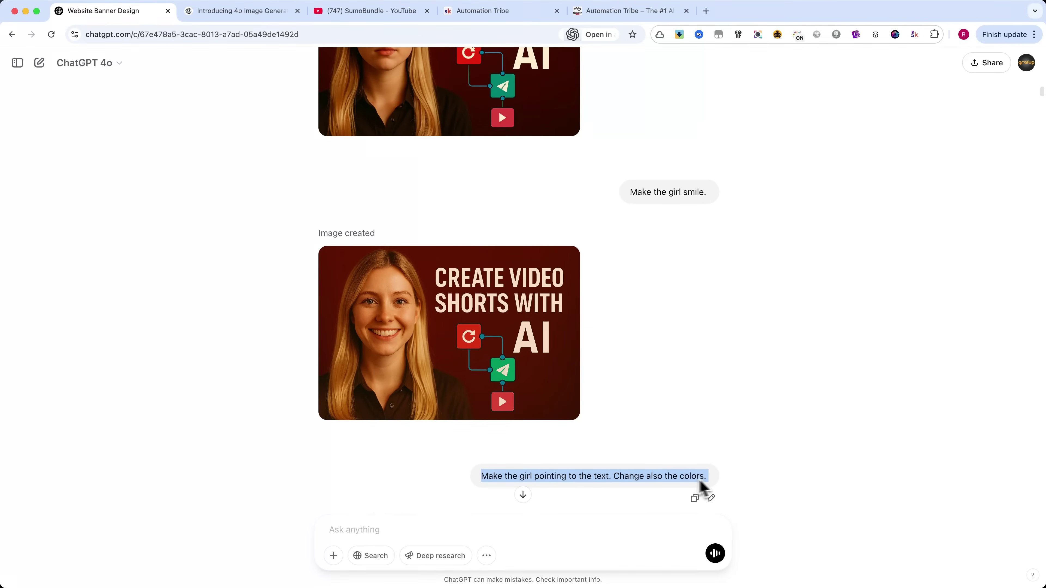
left_click(662, 481)
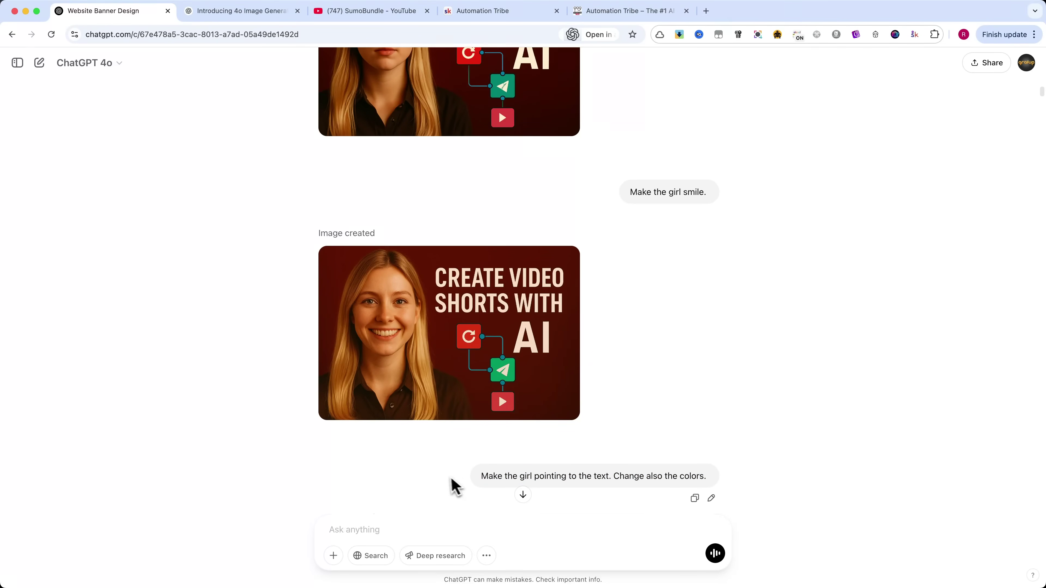
scroll(453, 486, "down", 5)
left_click(442, 453)
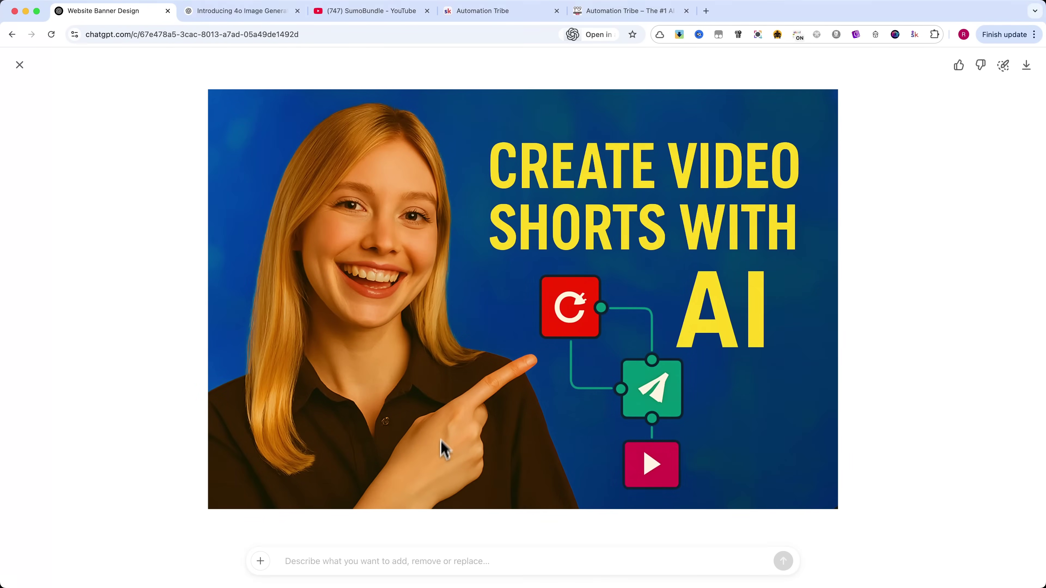
key("Escape")
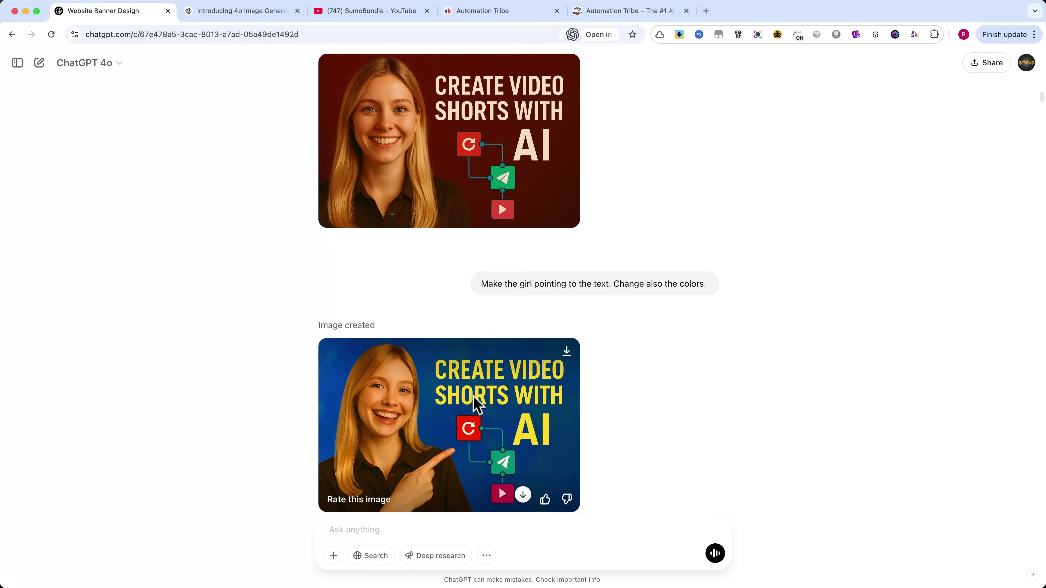
View the model version of the blue thumbnail full size, then close it.
scroll(458, 431, "down", 2)
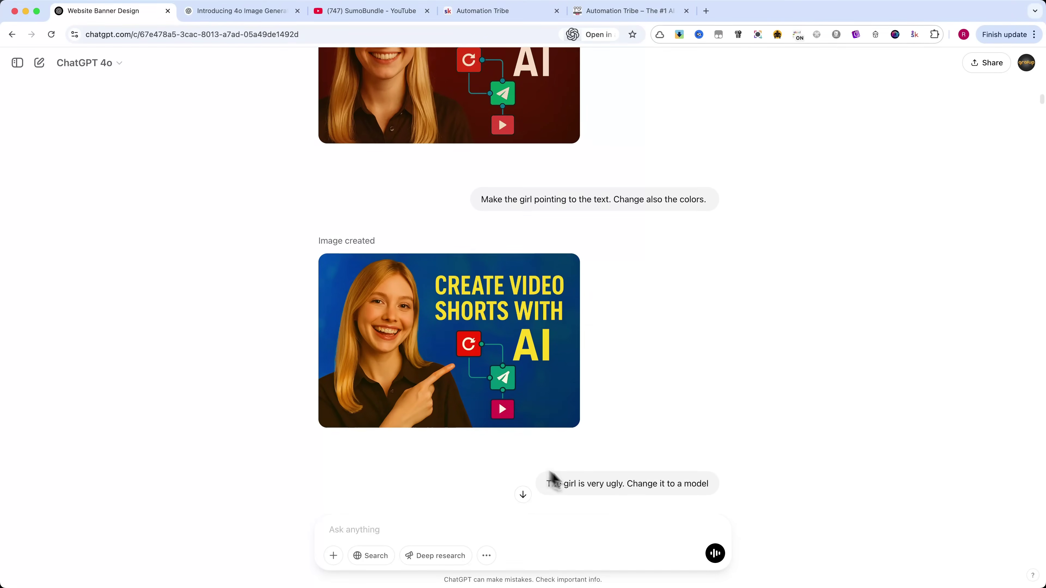
left_click_drag(548, 485, 661, 488)
scroll(511, 467, "down", 5)
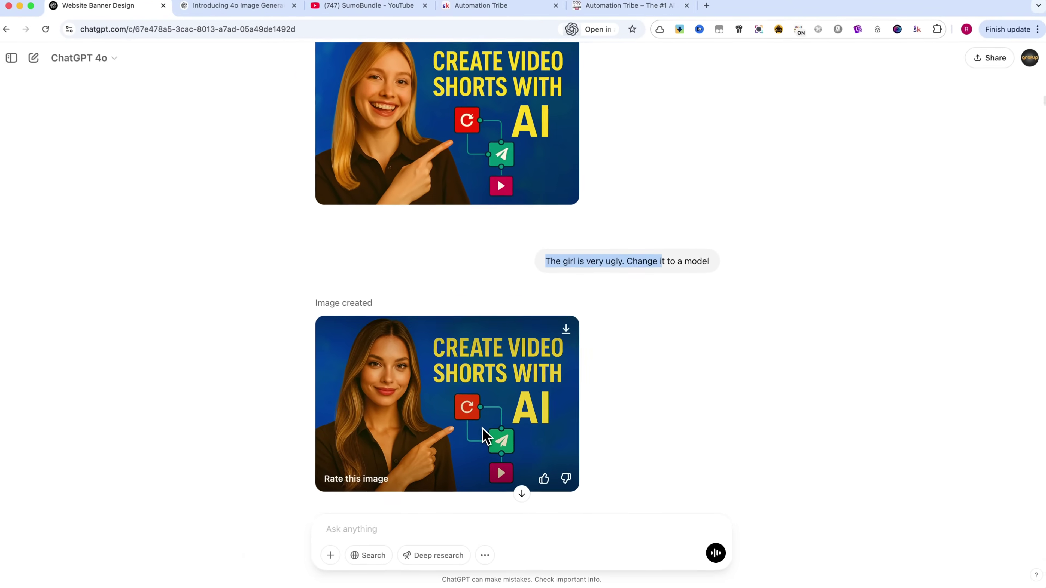
left_click(372, 363)
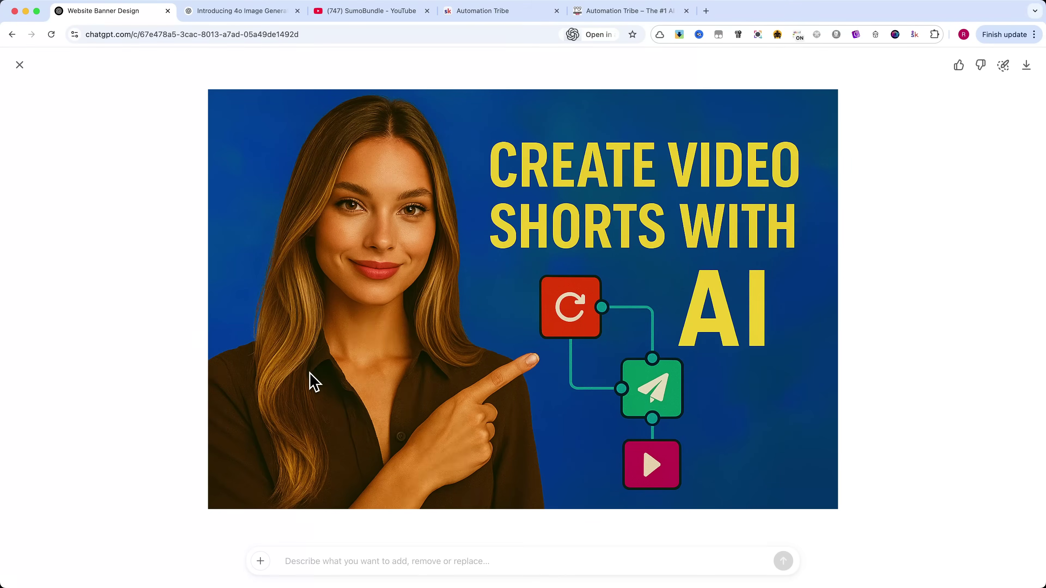
key("Escape")
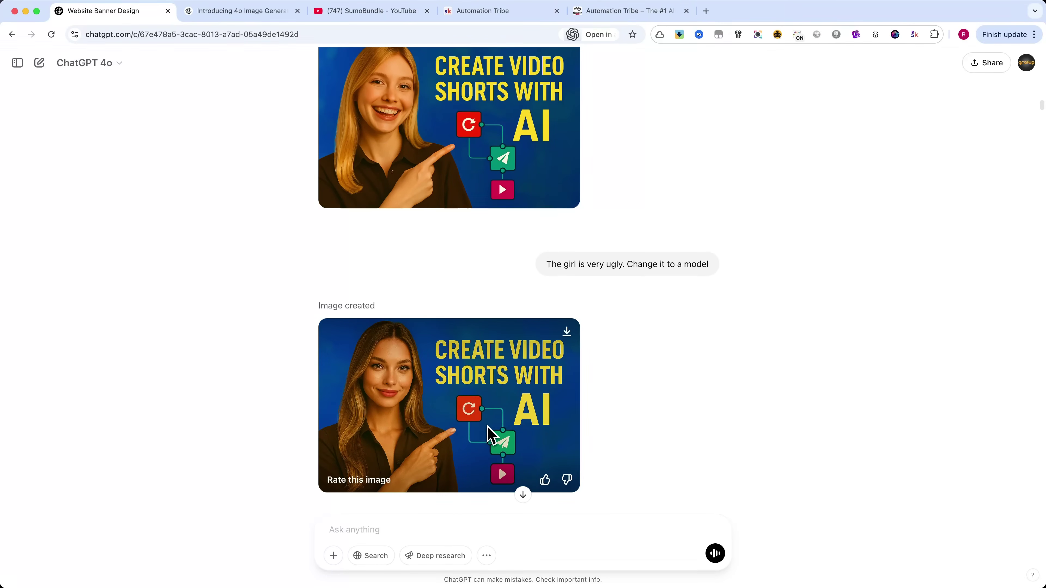
Review the 'ugly girl' request and view the woman-with-glasses thumbnail full size.
scroll(490, 435, "down", 2)
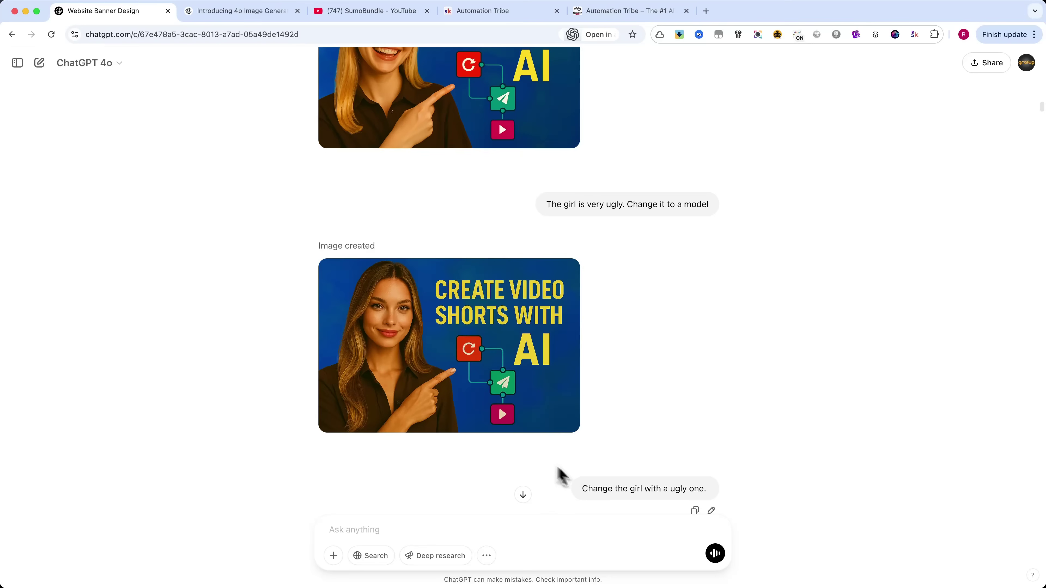
left_click_drag(582, 489, 710, 491)
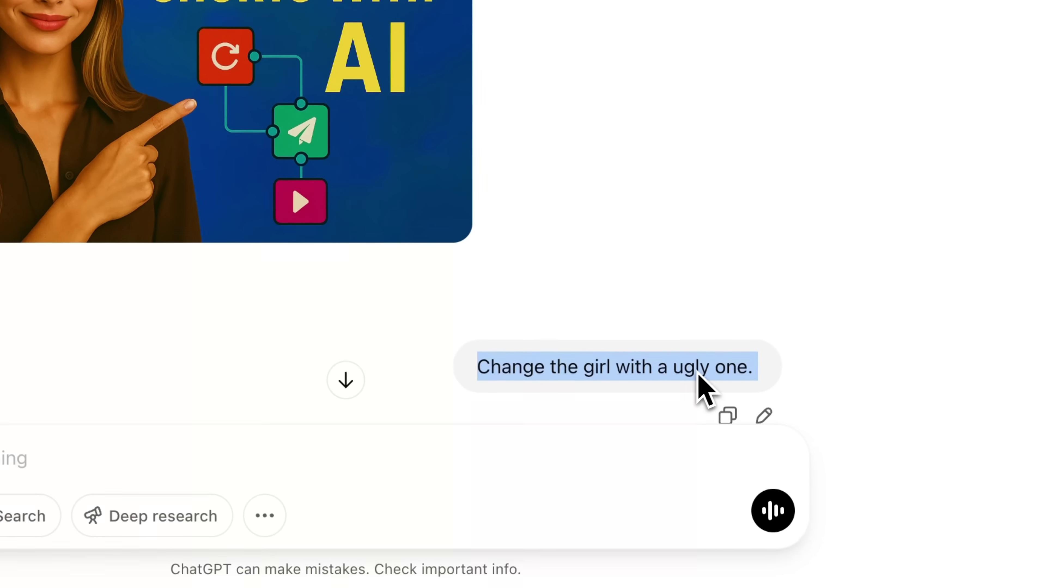
double_click(700, 367)
left_click(348, 334)
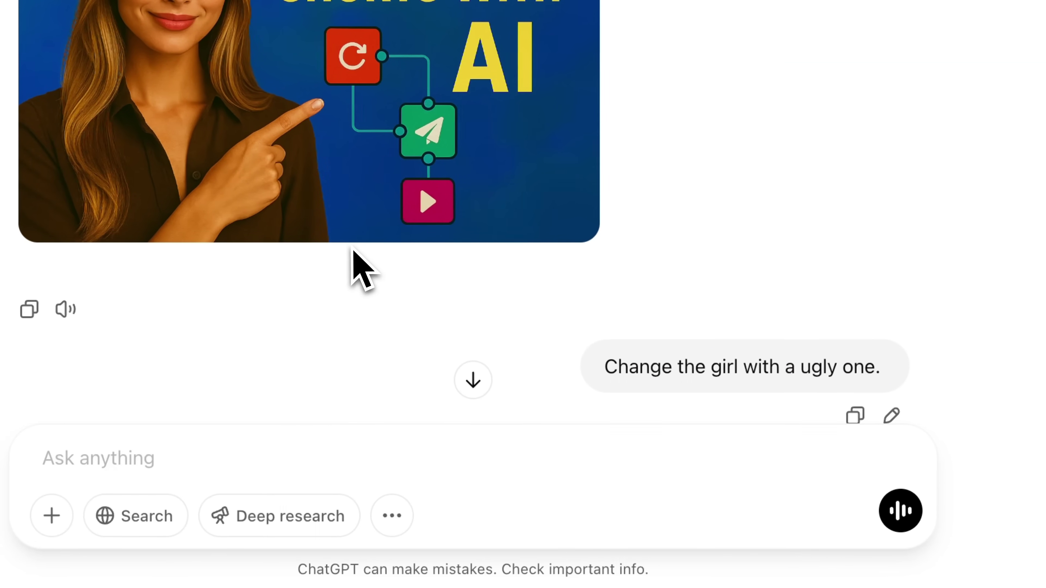
scroll(362, 267, "down", 10)
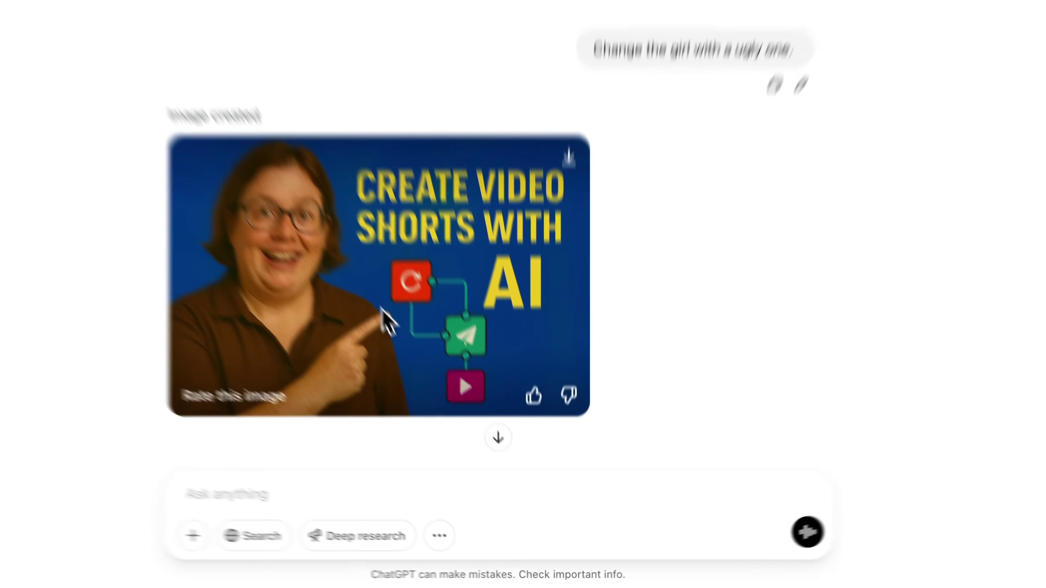
left_click(320, 220)
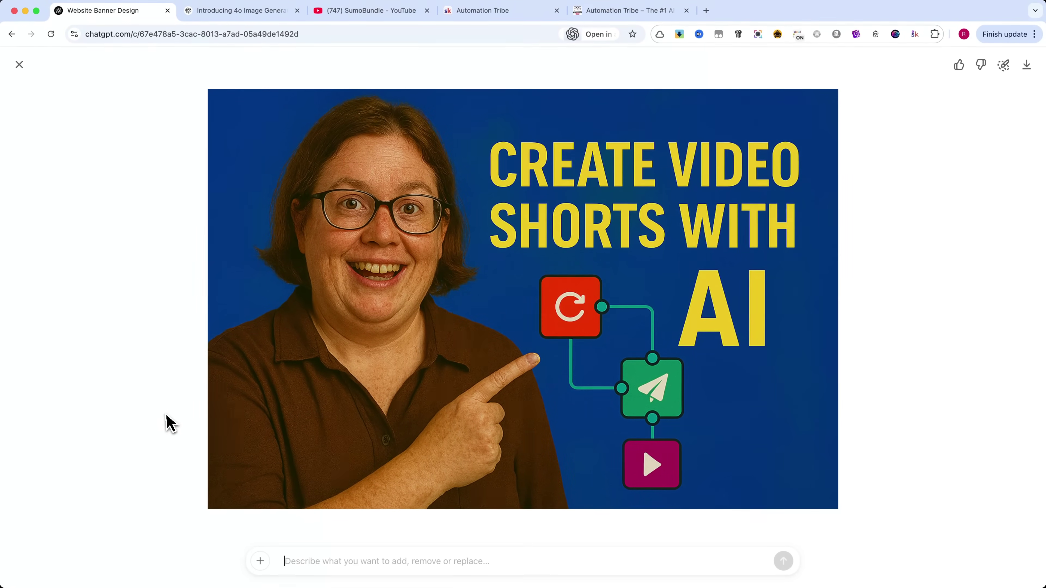
View the grid of 9 furniture line icons full size, then close it.
key("Escape")
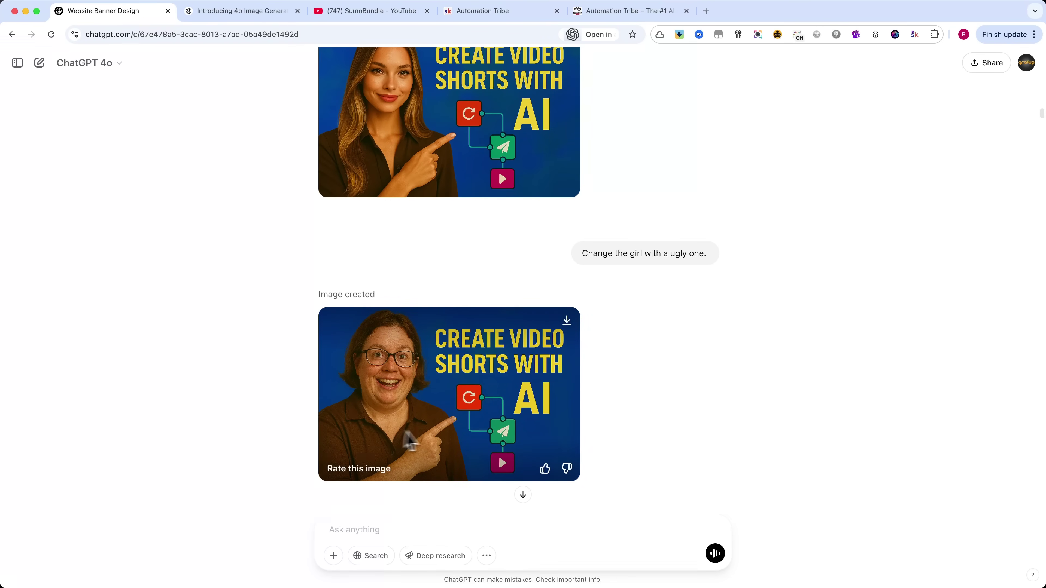
scroll(436, 430, "down", 3)
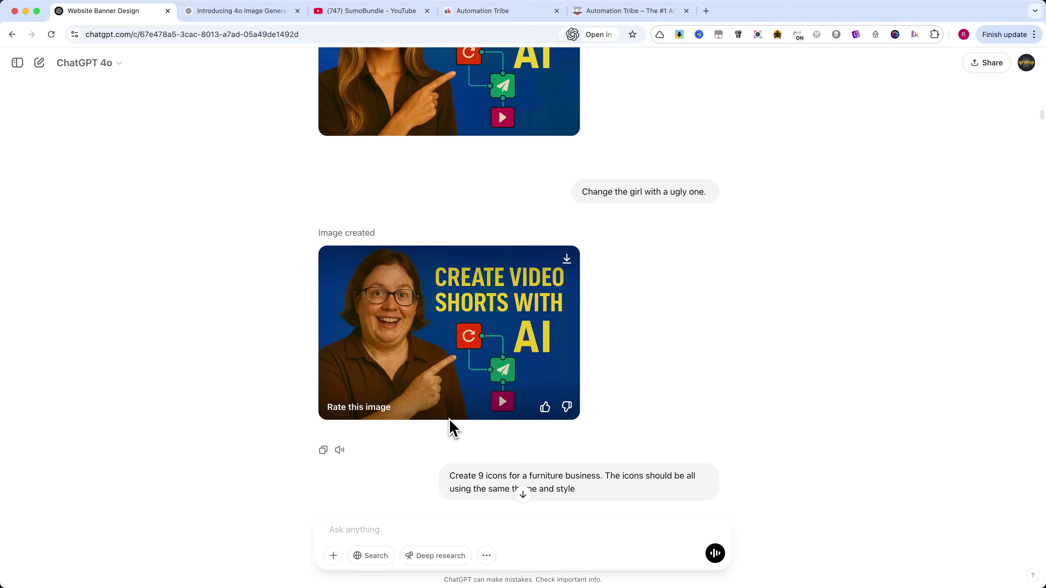
scroll(453, 428, "down", 1)
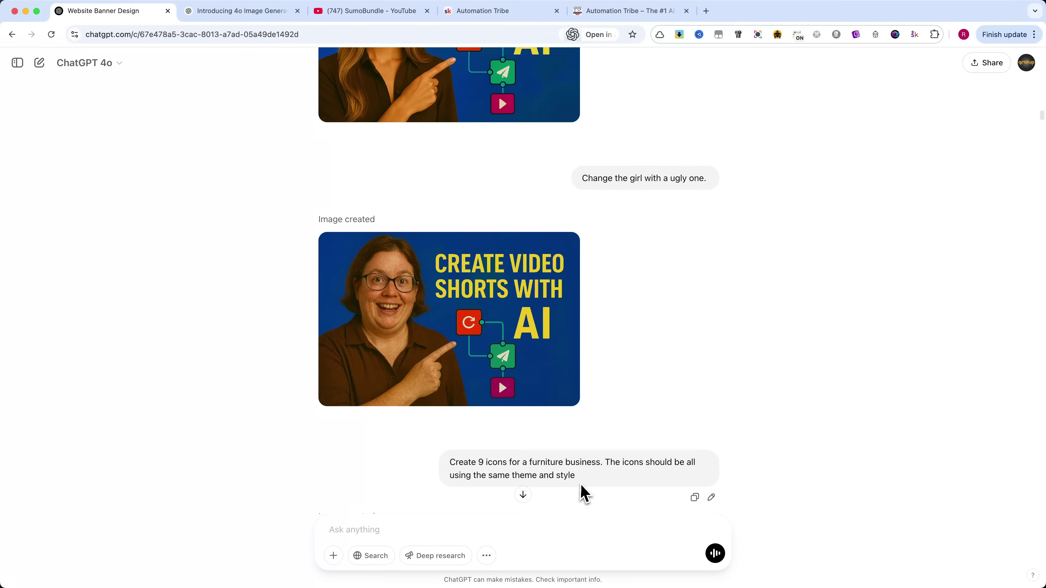
scroll(507, 455, "down", 10)
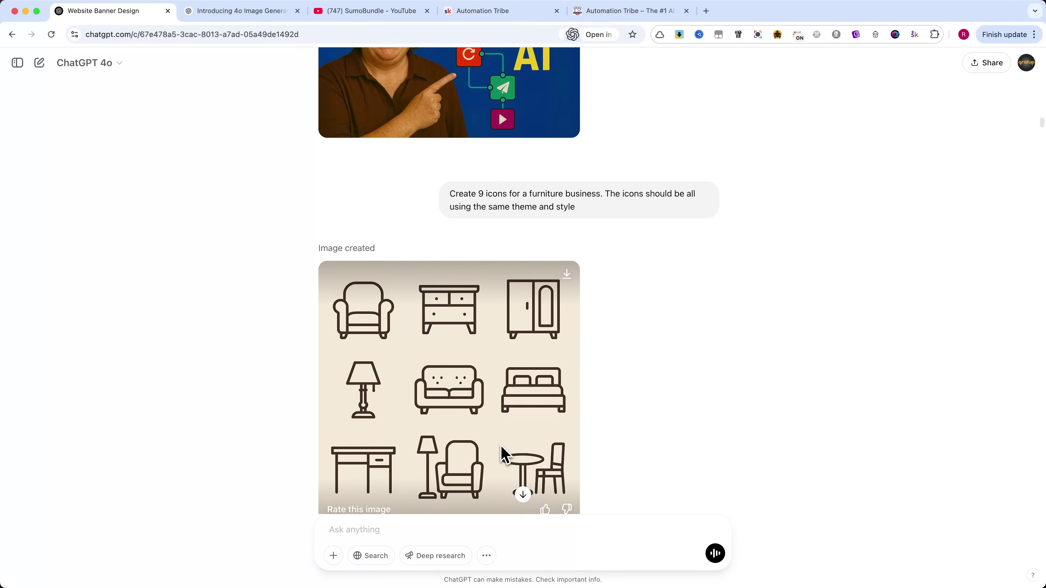
left_click(481, 391)
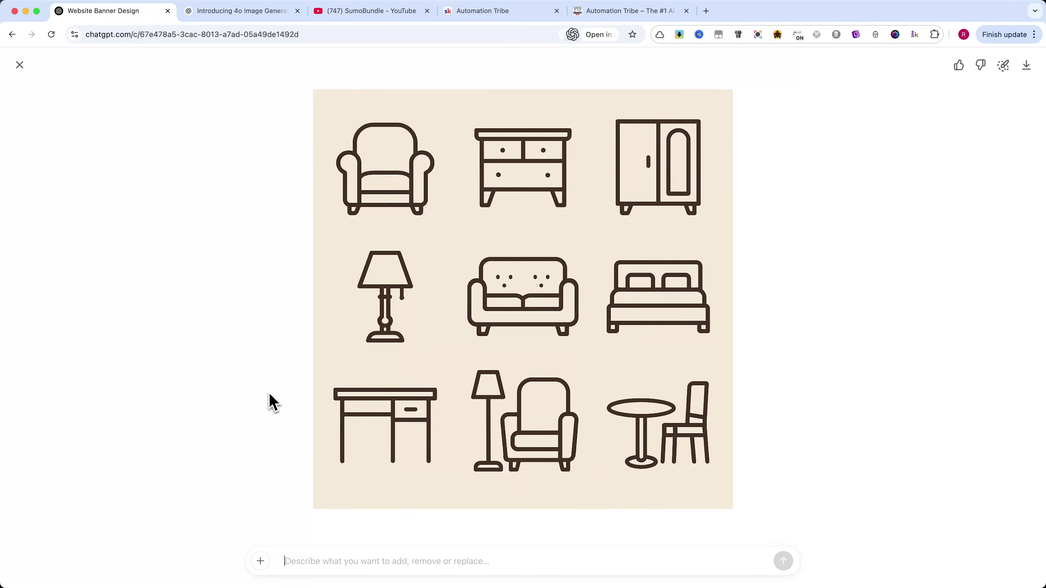
left_click(272, 402)
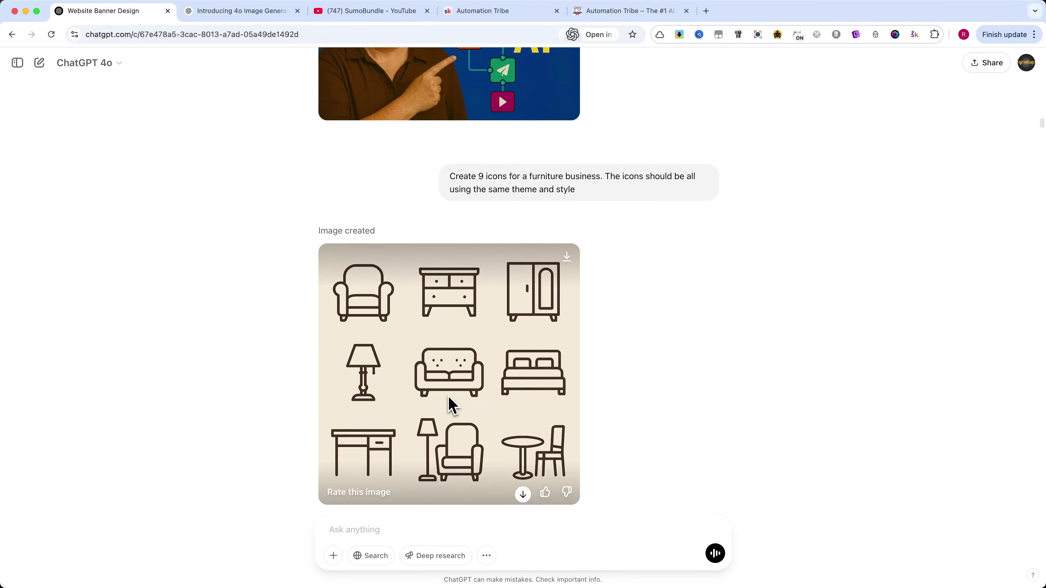
View the 3D strawberry render full size, then close it.
scroll(452, 404, "down", 3)
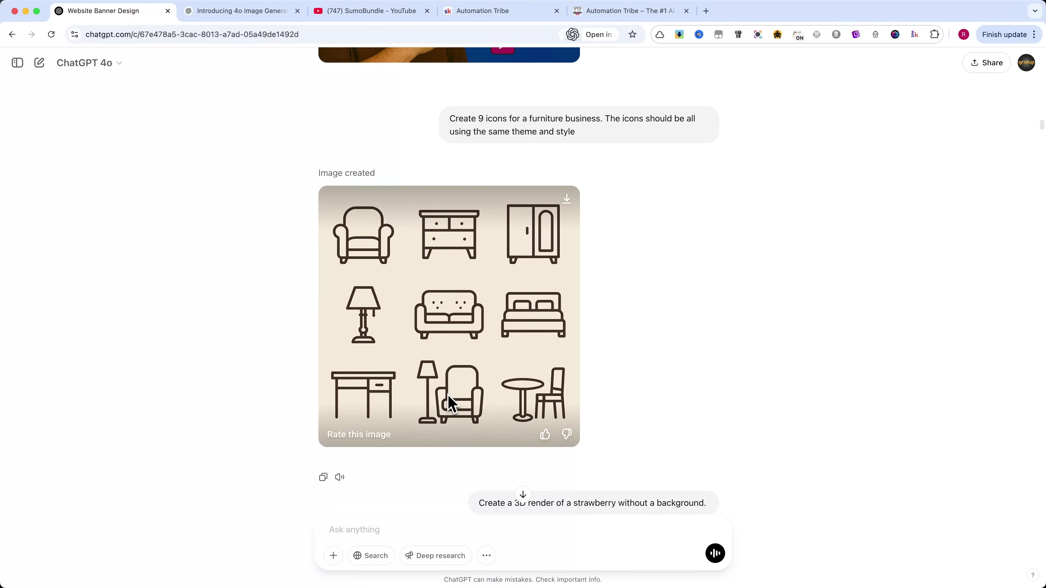
scroll(511, 445, "down", 1)
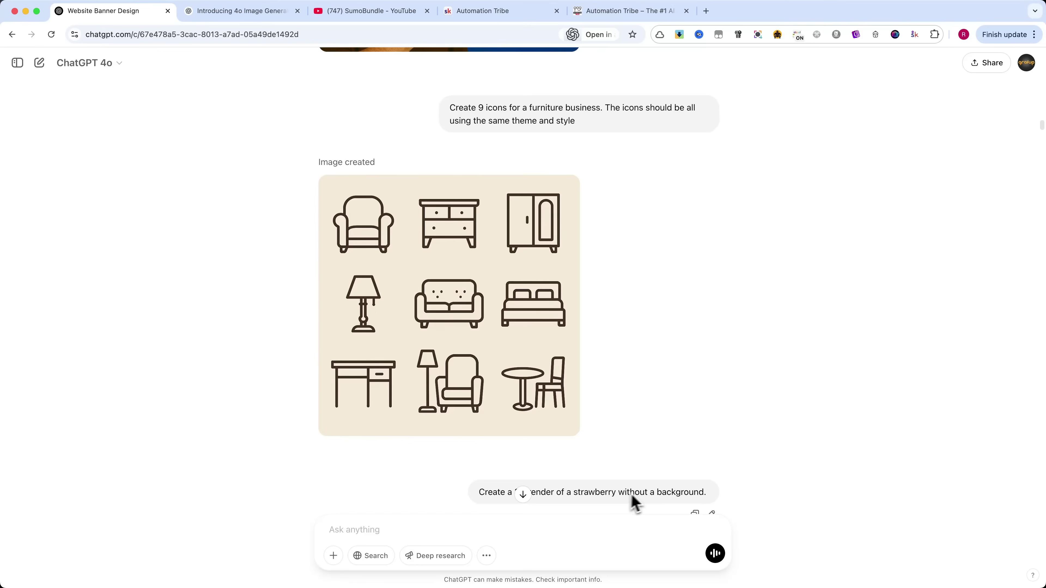
scroll(646, 505, "down", 10)
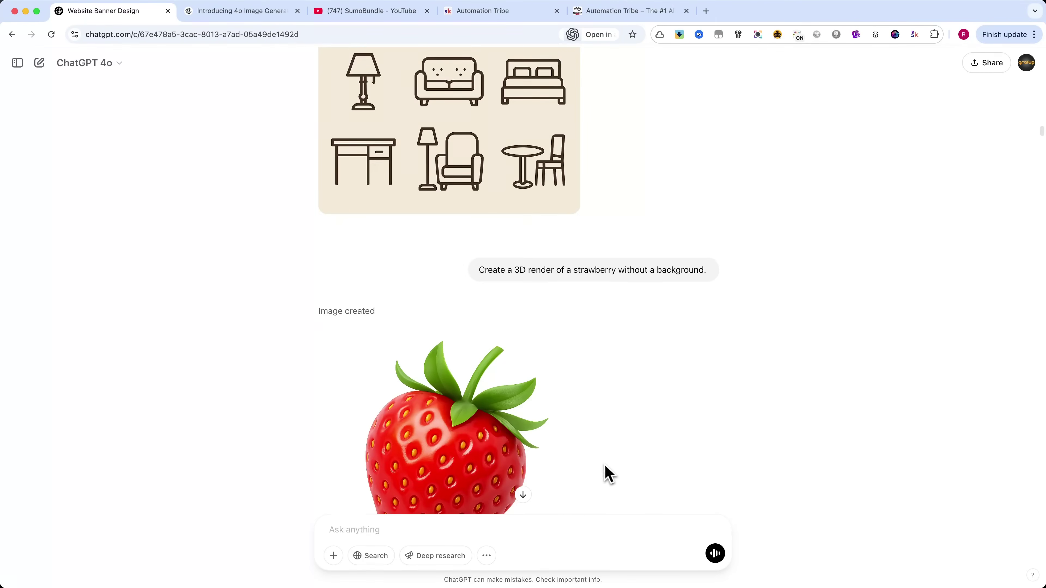
left_click(502, 361)
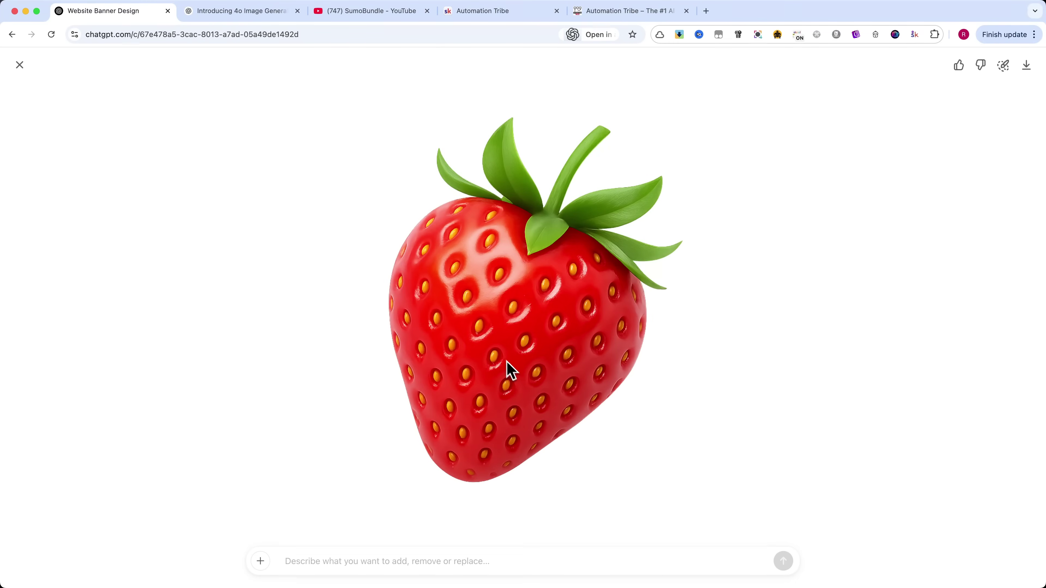
key("Escape")
View the photo-realistic strawberry on a transparent background full size, then close it.
scroll(595, 427, "down", 3)
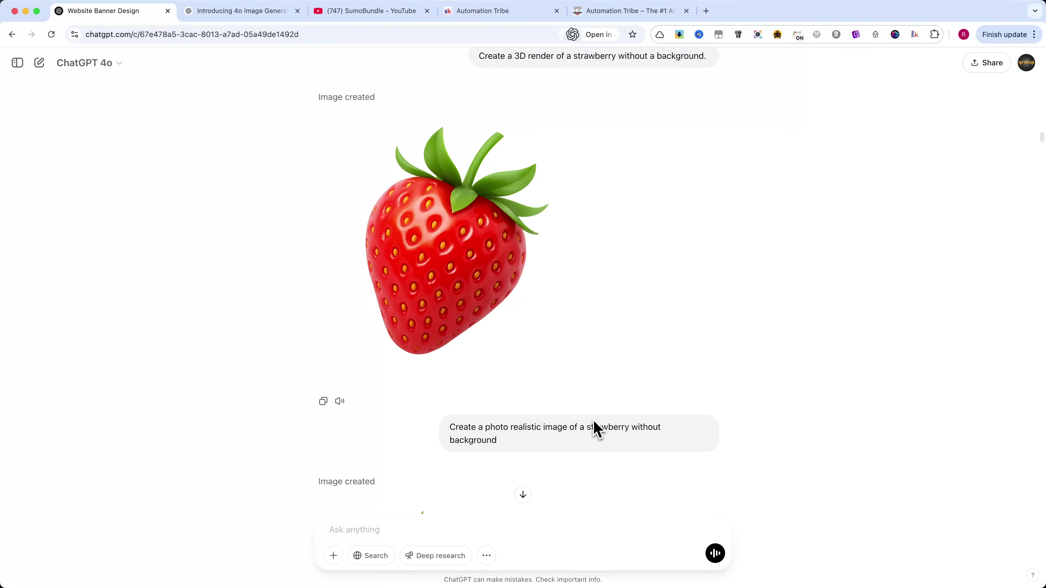
triple_click(460, 440)
left_click(520, 451)
scroll(427, 427, "down", 7)
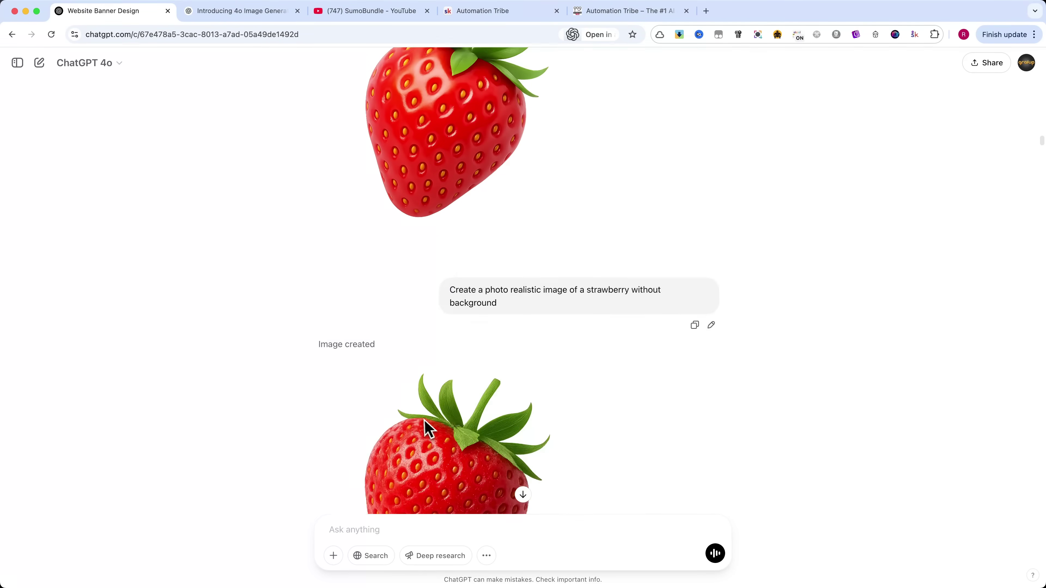
left_click(428, 392)
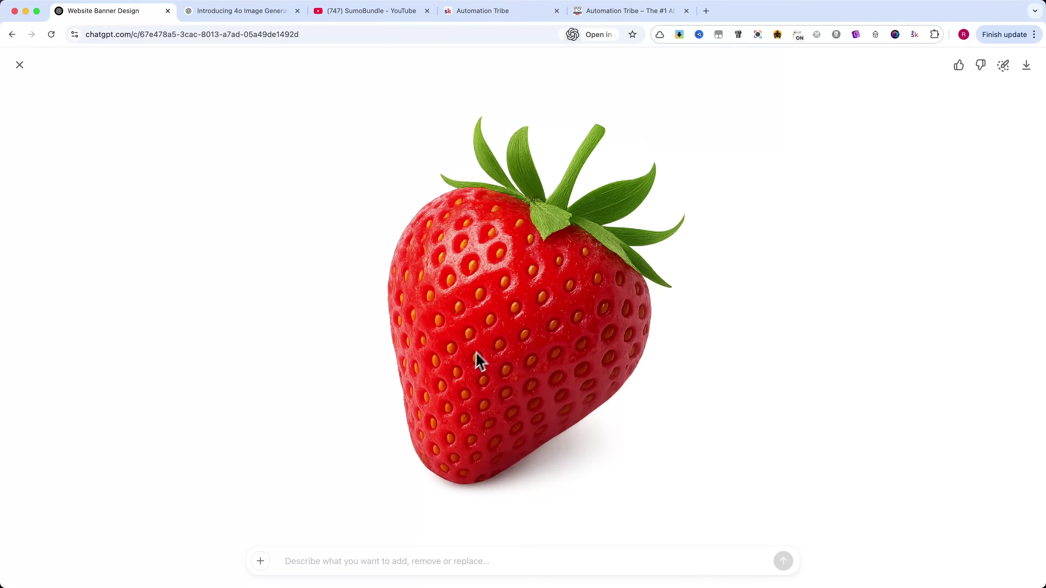
key("Escape")
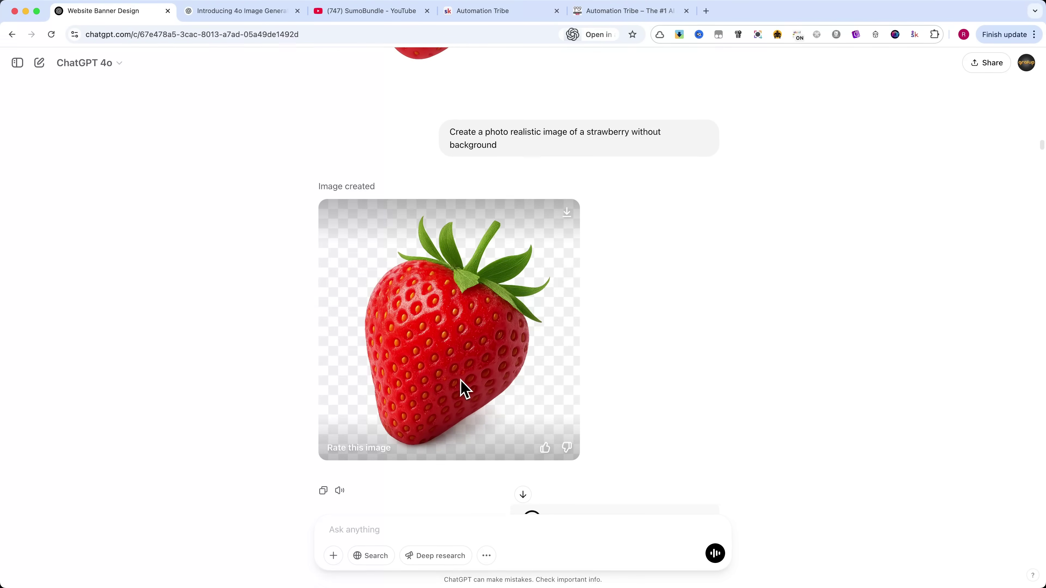
Find the 'Make this logo 3D' reply and open the 3D Automation Tribe logo full size.
scroll(461, 380, "down", 3)
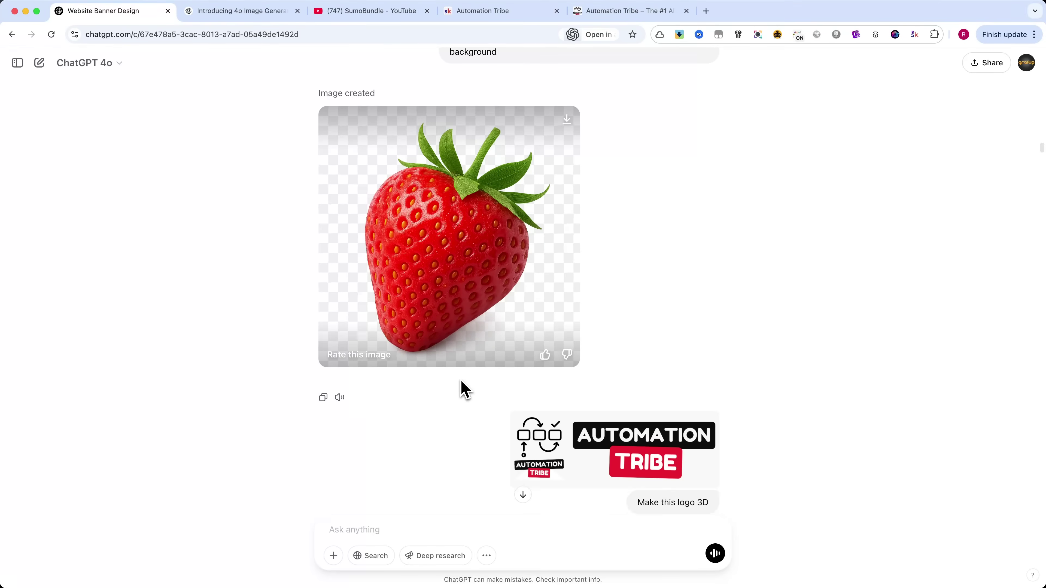
scroll(461, 389, "down", 2)
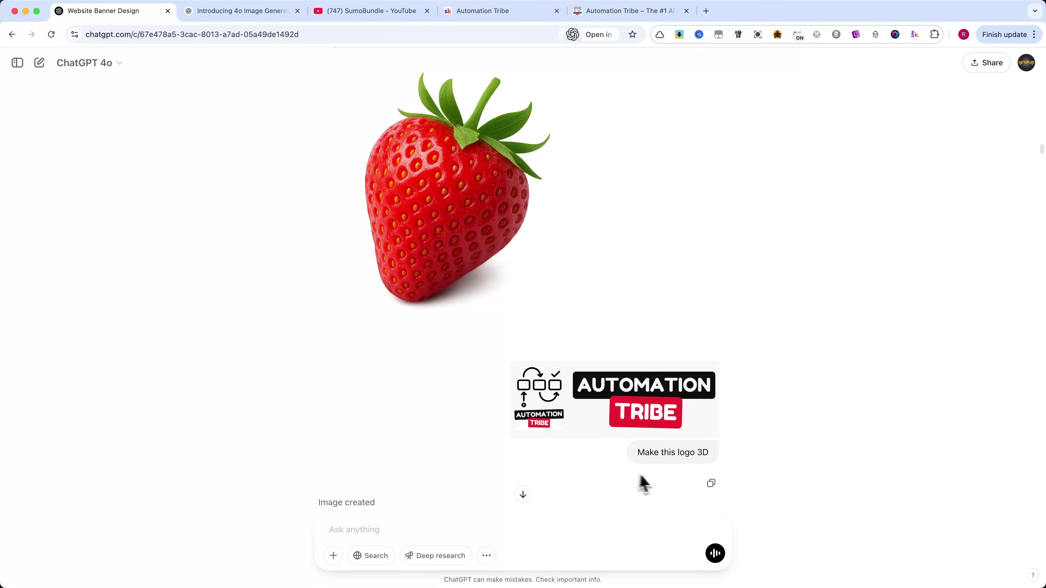
left_click_drag(634, 460, 705, 464)
scroll(560, 427, "down", 7)
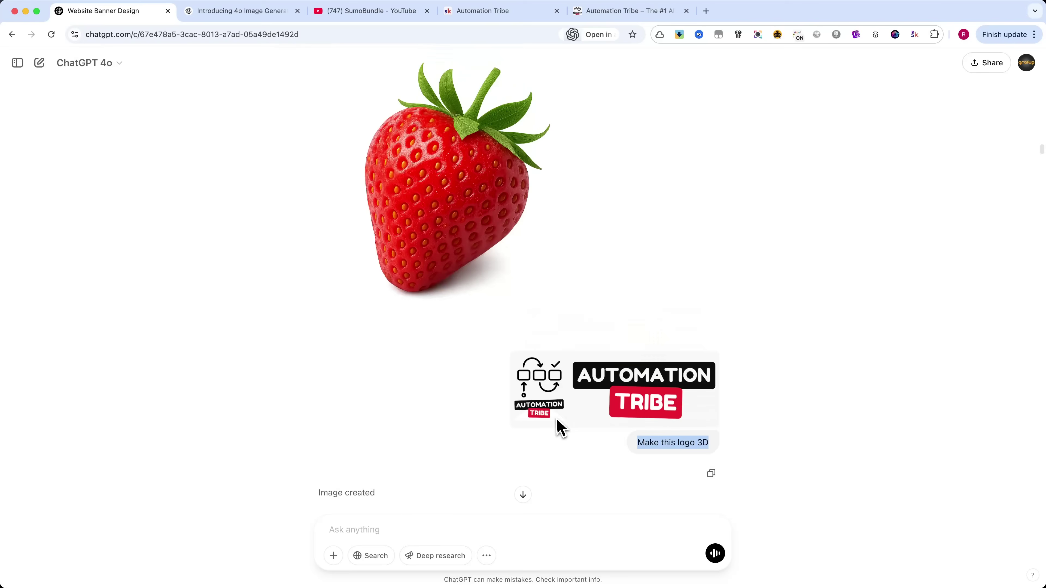
left_click(554, 424)
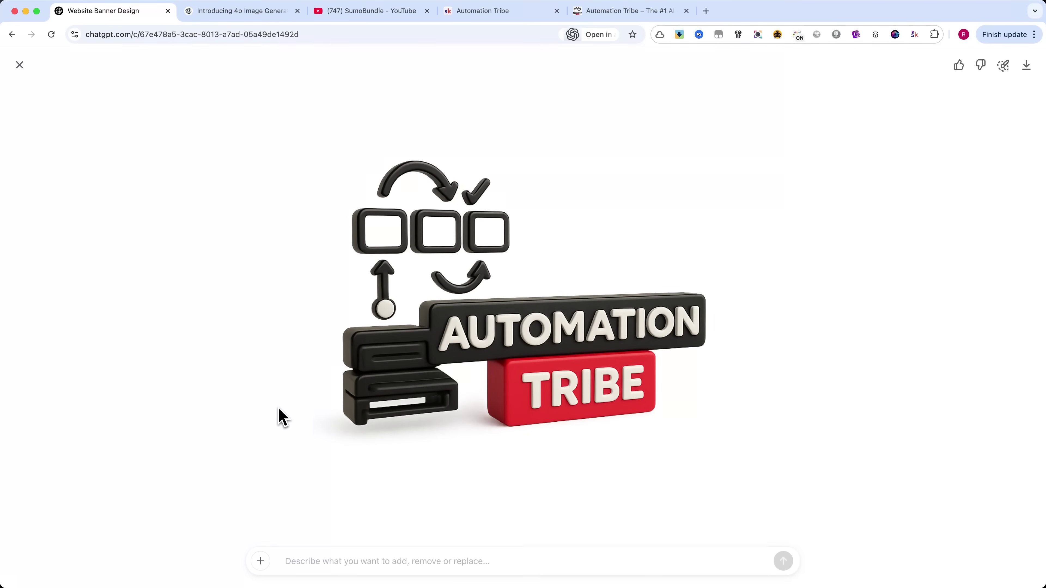
left_click(280, 418)
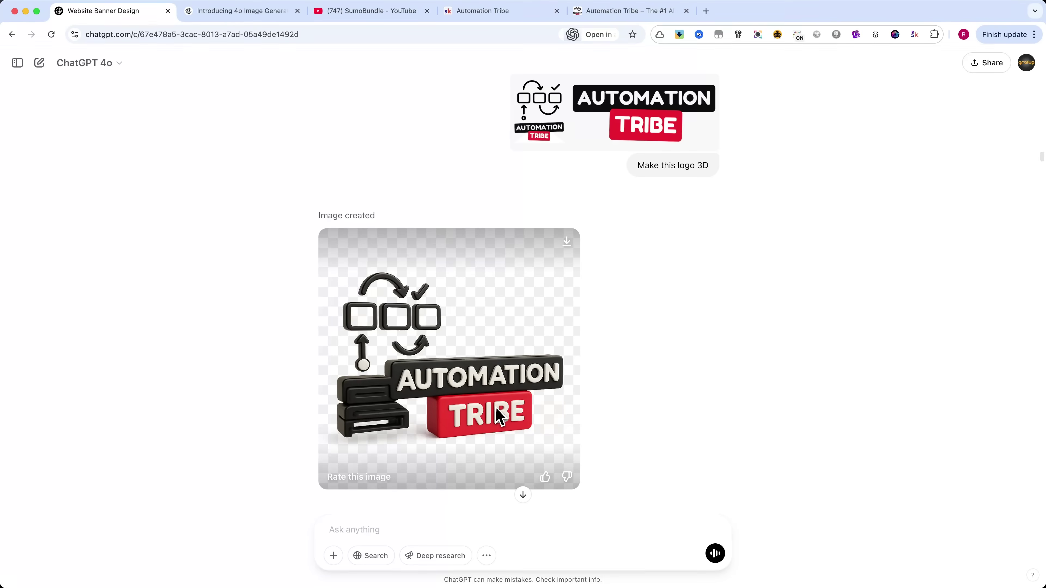
left_click(527, 374)
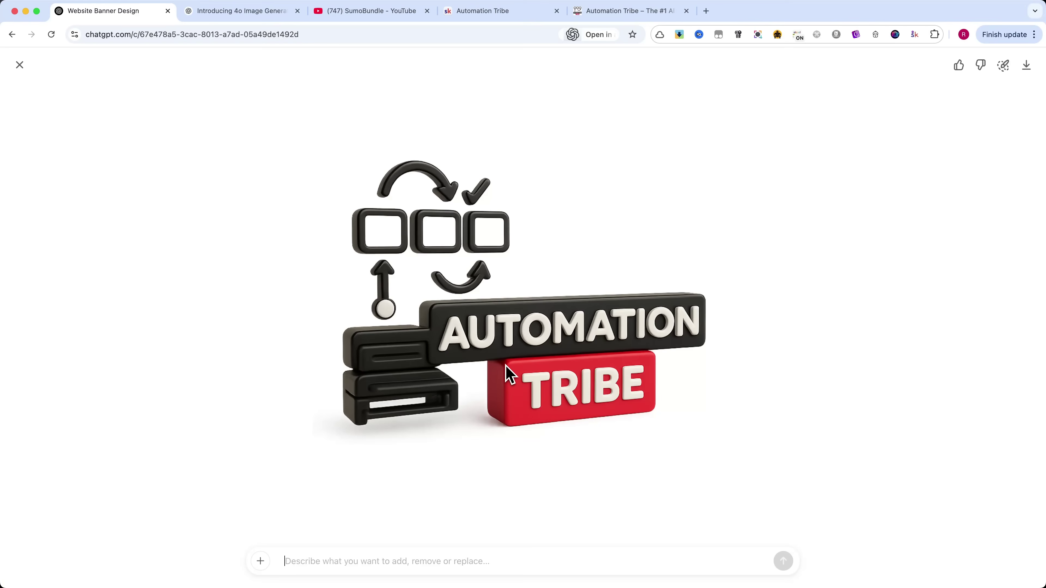
Close the 3D logo and view the navy AUTOMATION TRIBE banner with n8n and make.com icons full size.
key("Escape")
scroll(523, 392, "down", 3)
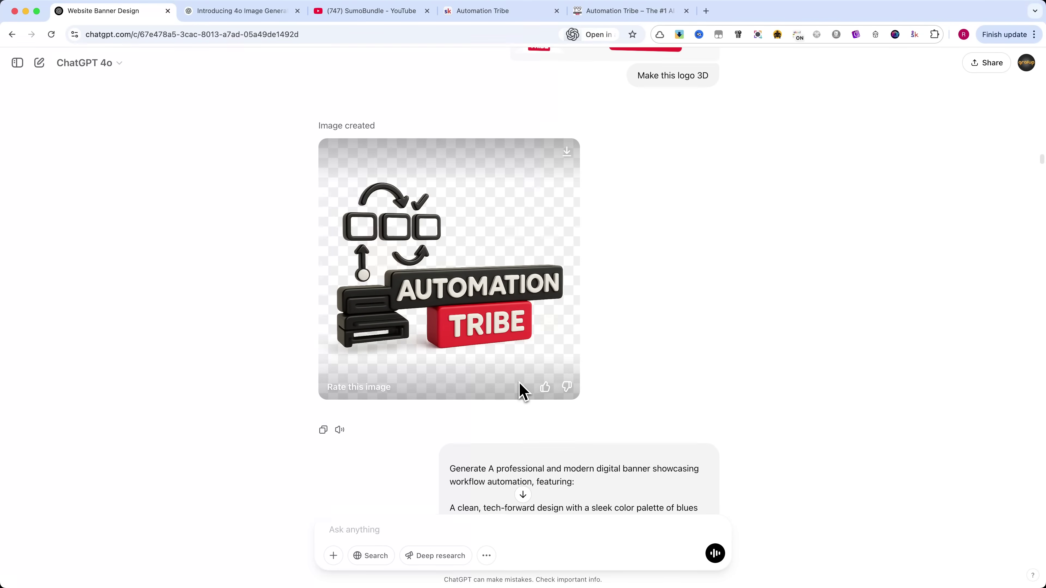
scroll(523, 393, "down", 5)
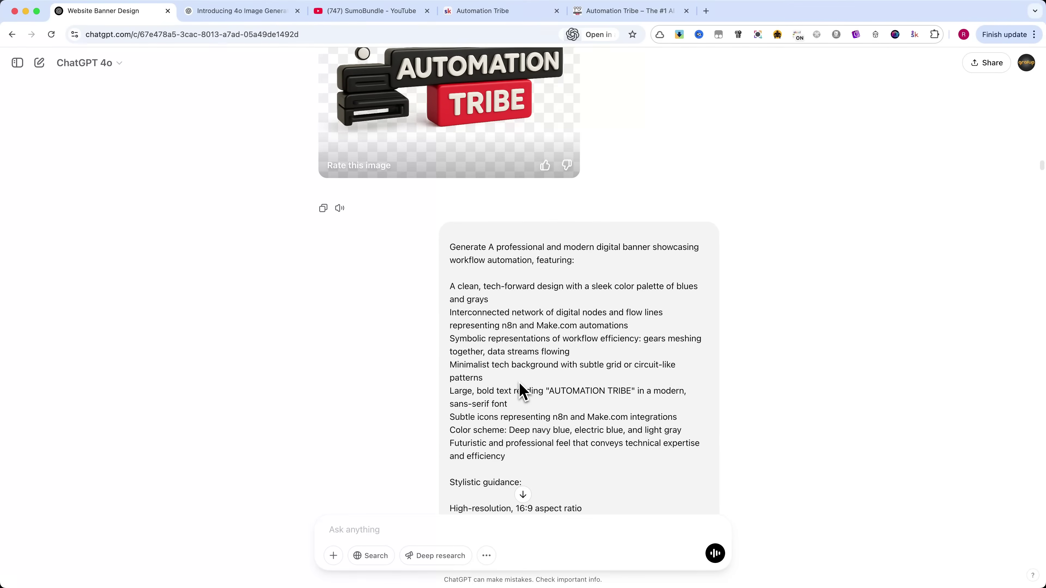
scroll(523, 392, "down", 3)
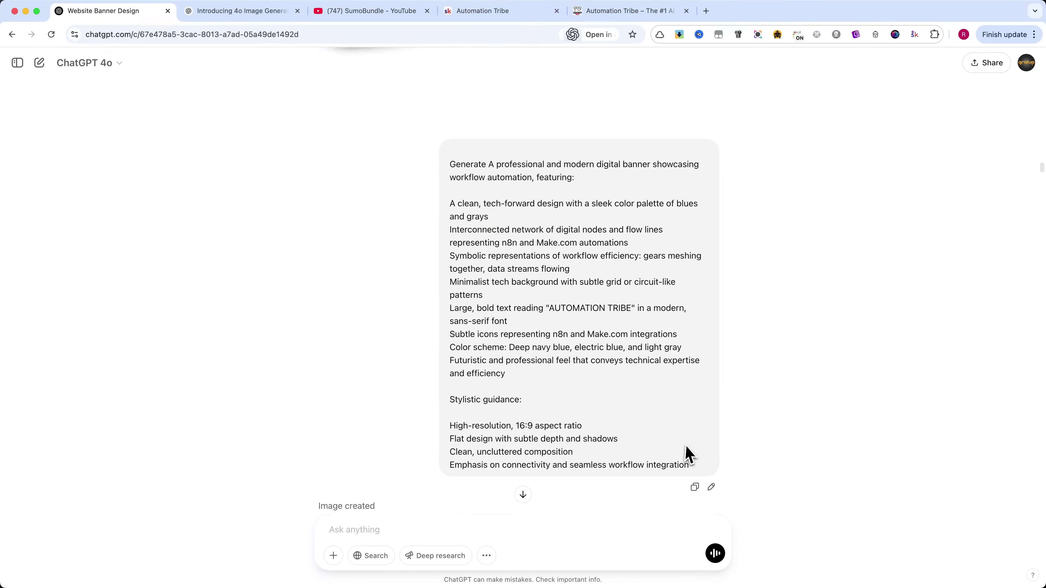
scroll(618, 424, "down", 5)
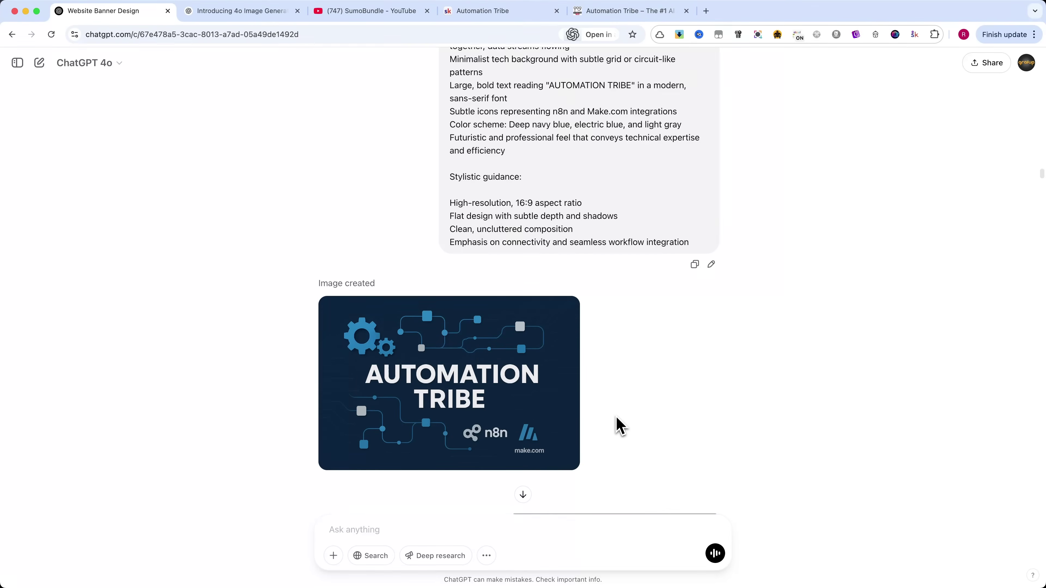
left_click(523, 398)
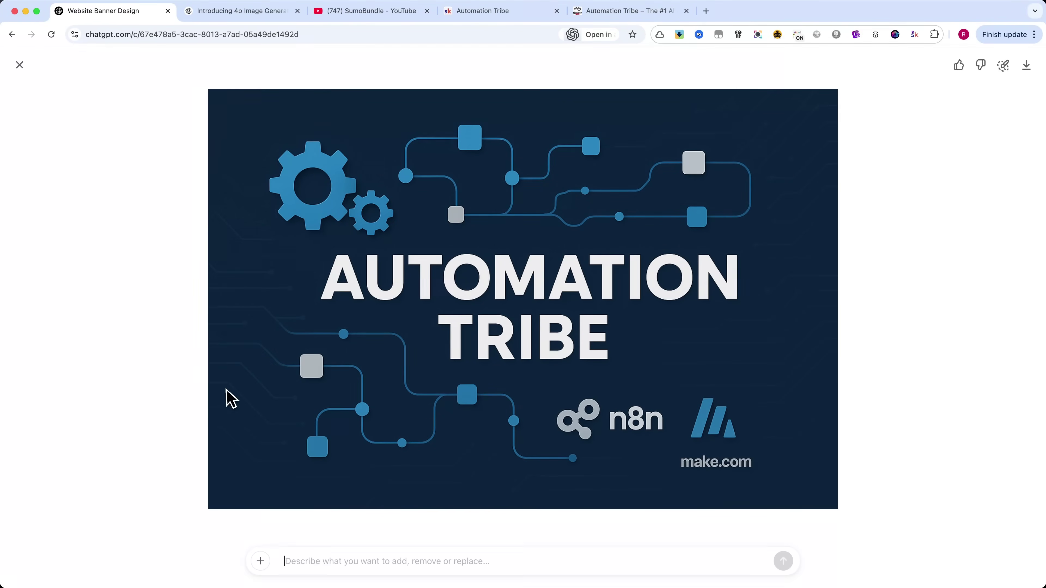
key("Escape")
scroll(479, 381, "down", 3)
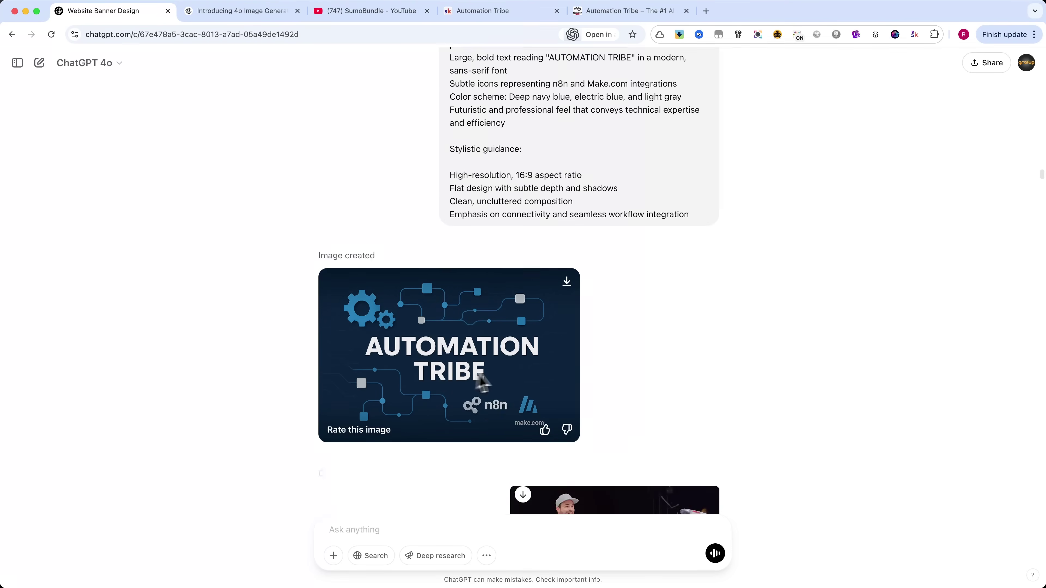
View the robot photo and the extracted blue robot image at full size.
scroll(509, 381, "down", 2)
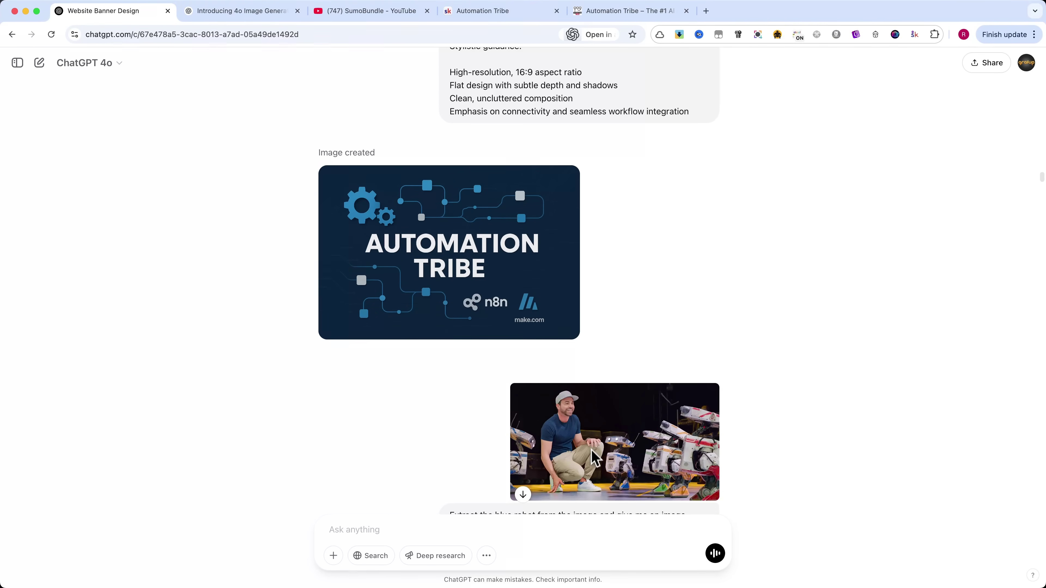
left_click(597, 439)
key("Escape")
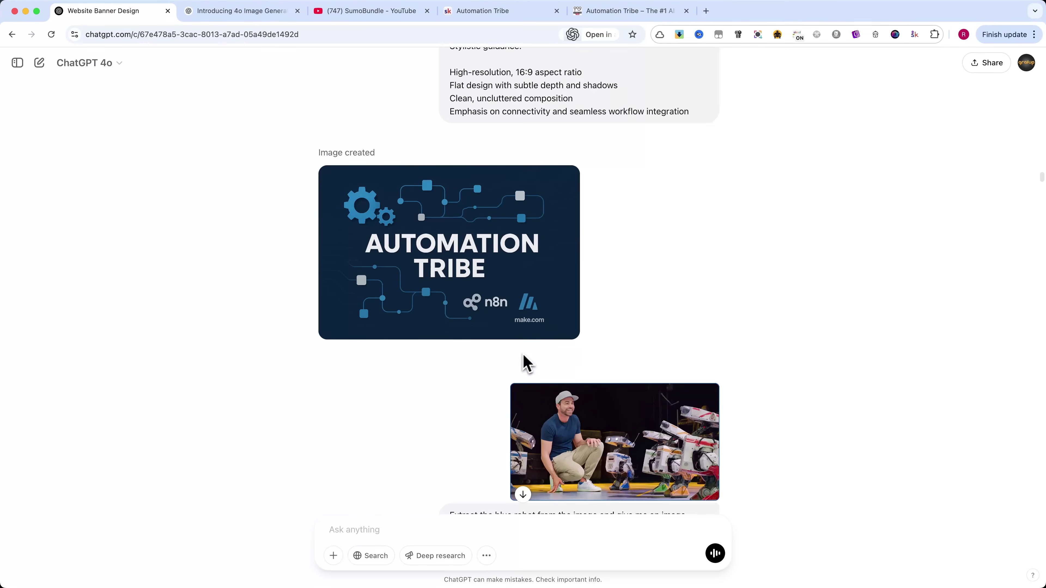
scroll(515, 412, "down", 3)
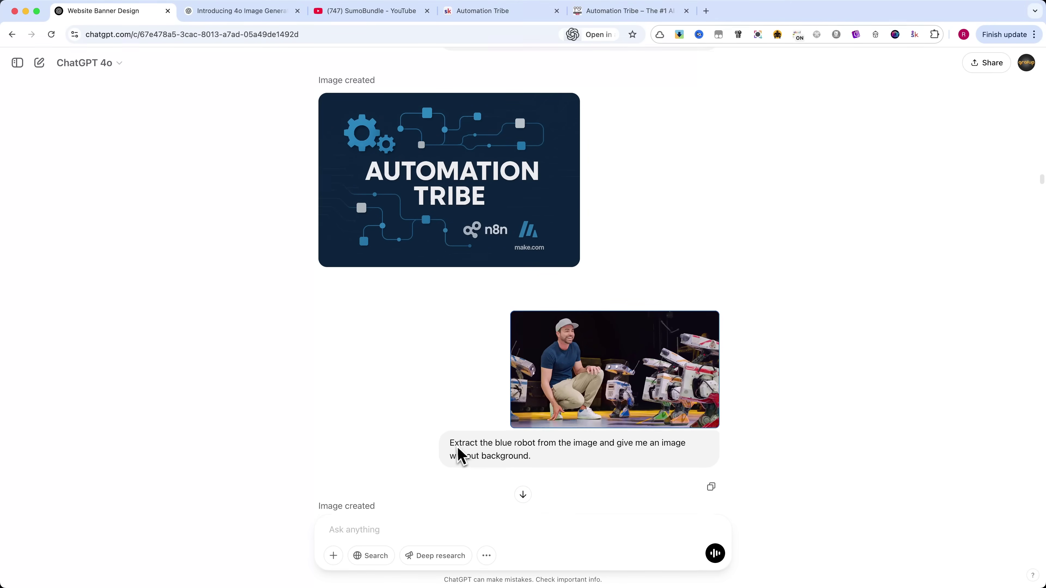
triple_click(460, 453)
left_click(542, 467)
scroll(462, 453, "down", 6)
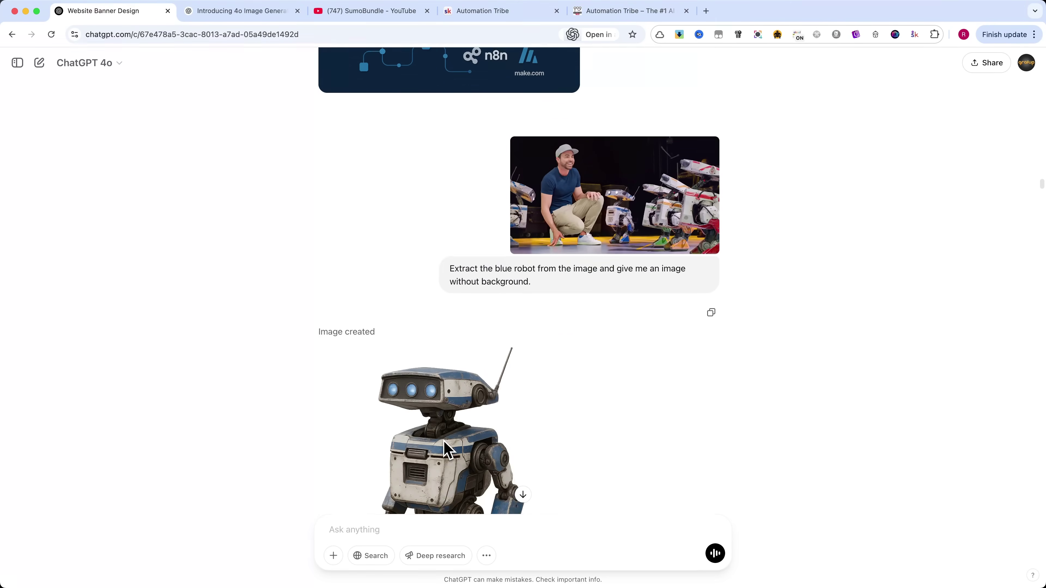
left_click(440, 371)
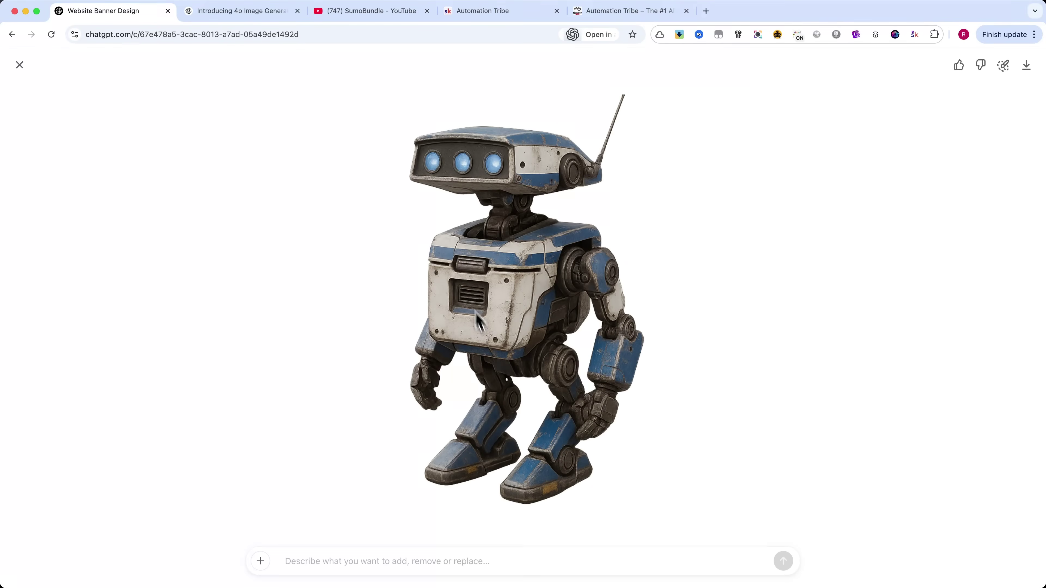
key("Escape")
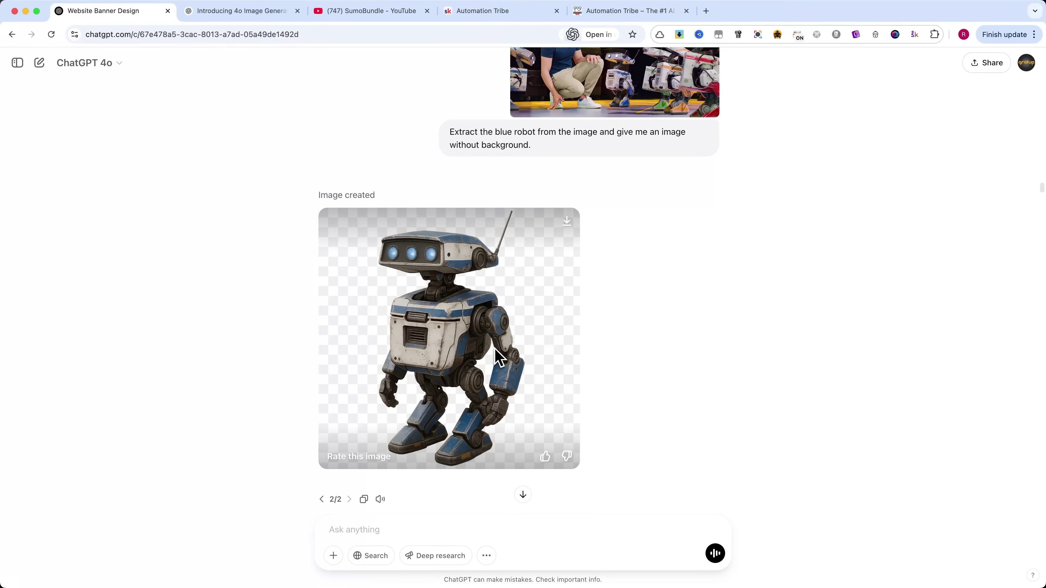
View the uploaded bunny, then open the improved watercolour bunny-with-globe image at full size.
scroll(499, 358, "down", 1)
scroll(496, 357, "down", 5)
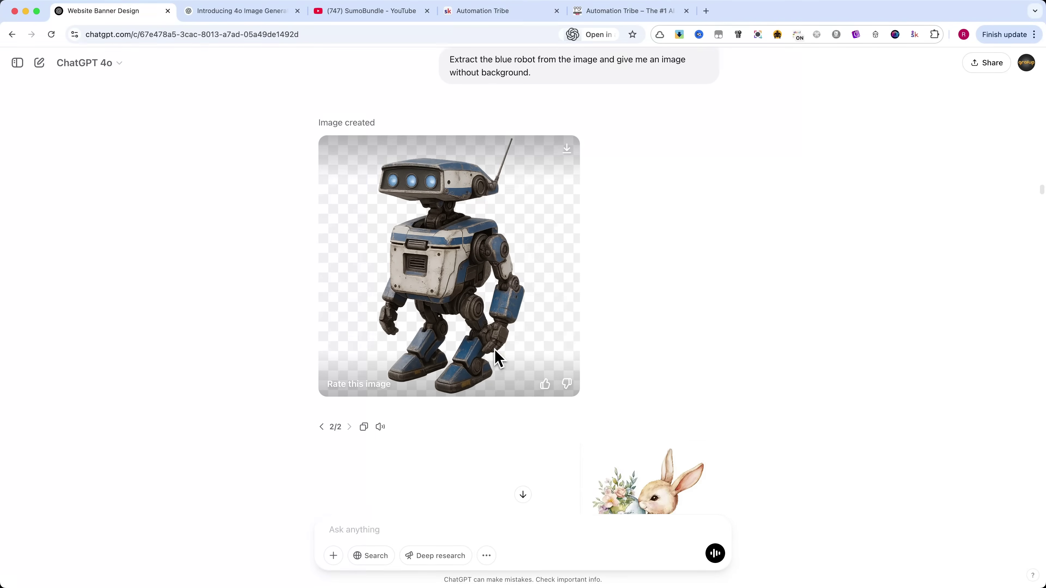
left_click(645, 378)
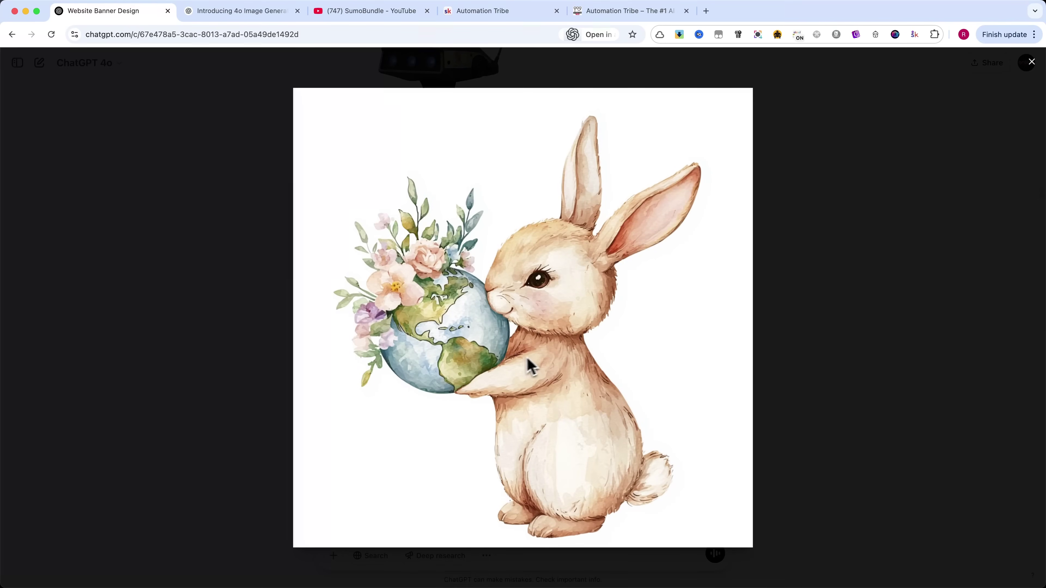
key("Escape")
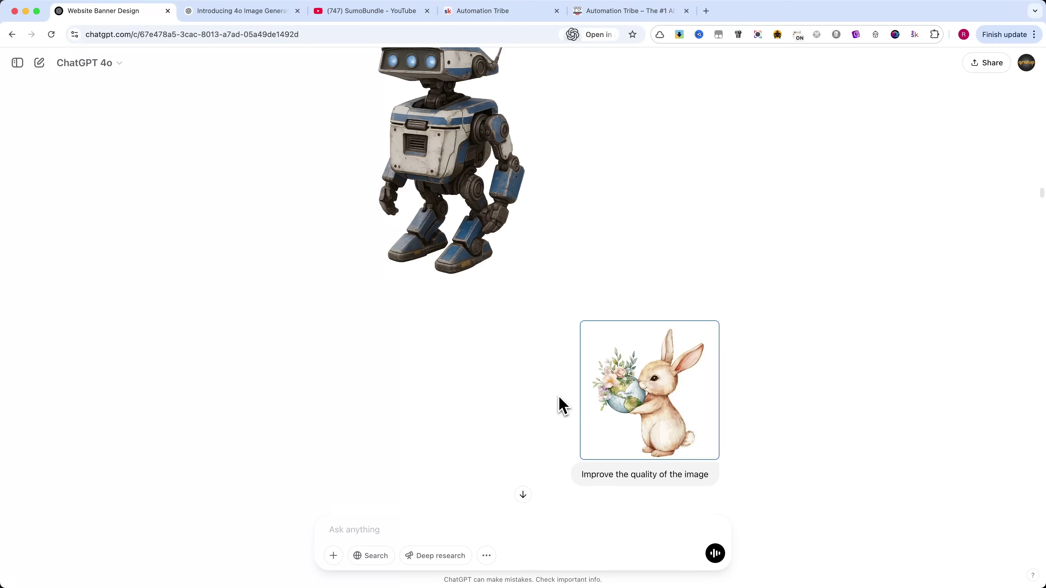
left_click_drag(586, 457, 705, 460)
scroll(584, 428, "down", 10)
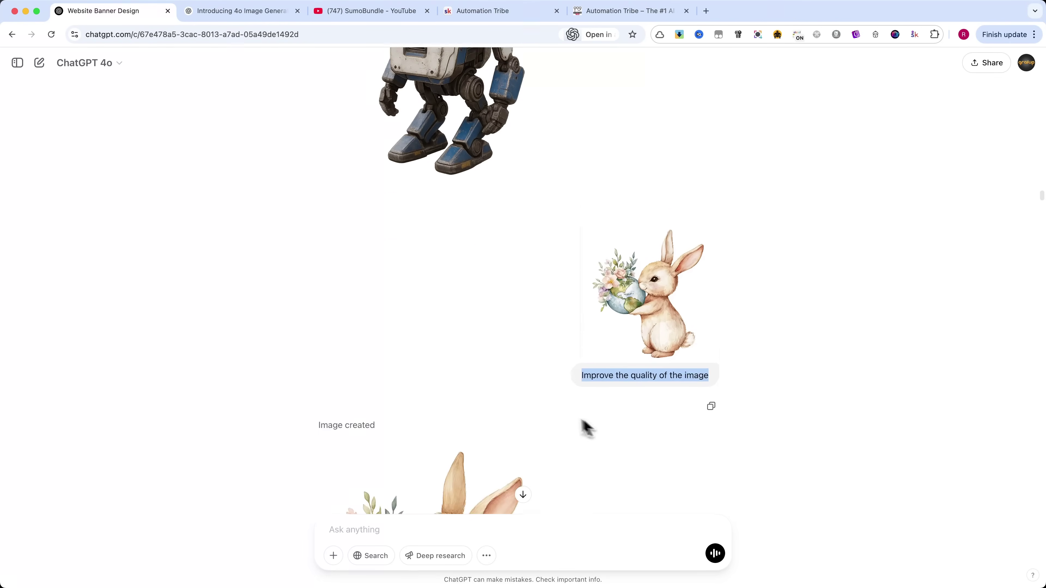
left_click(498, 365)
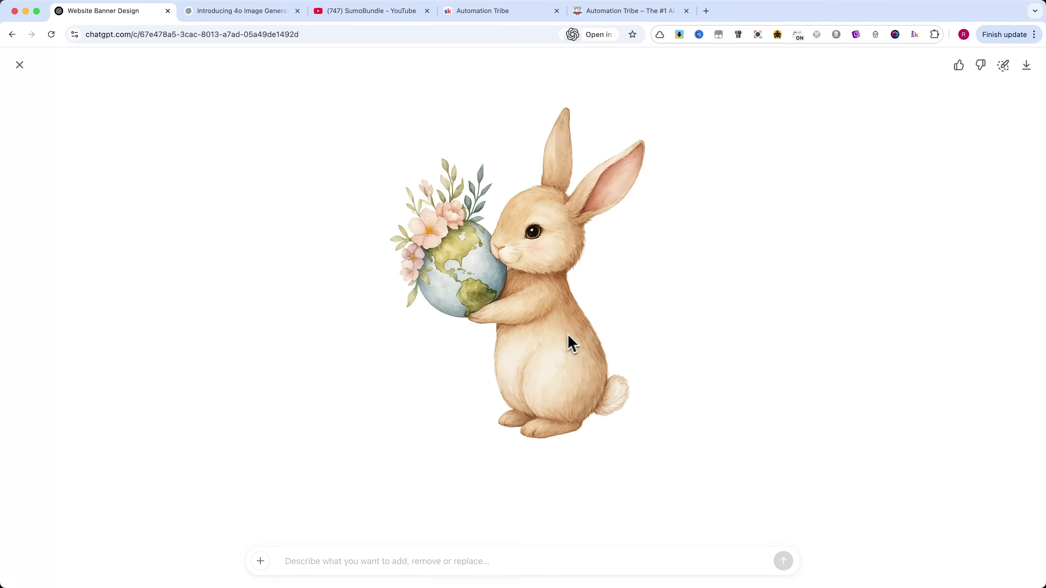
Close the bunny and open the vertical AUTOMATION TRIBE n8n & Make.com event poster full size.
key("Escape")
scroll(568, 346, "down", 5)
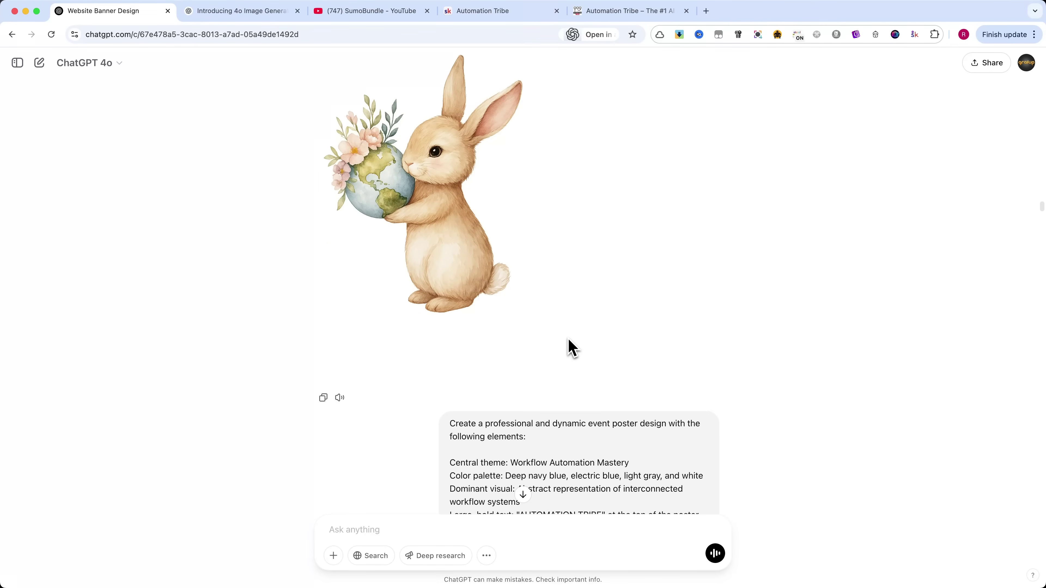
scroll(570, 346, "down", 2)
scroll(544, 381, "down", 3)
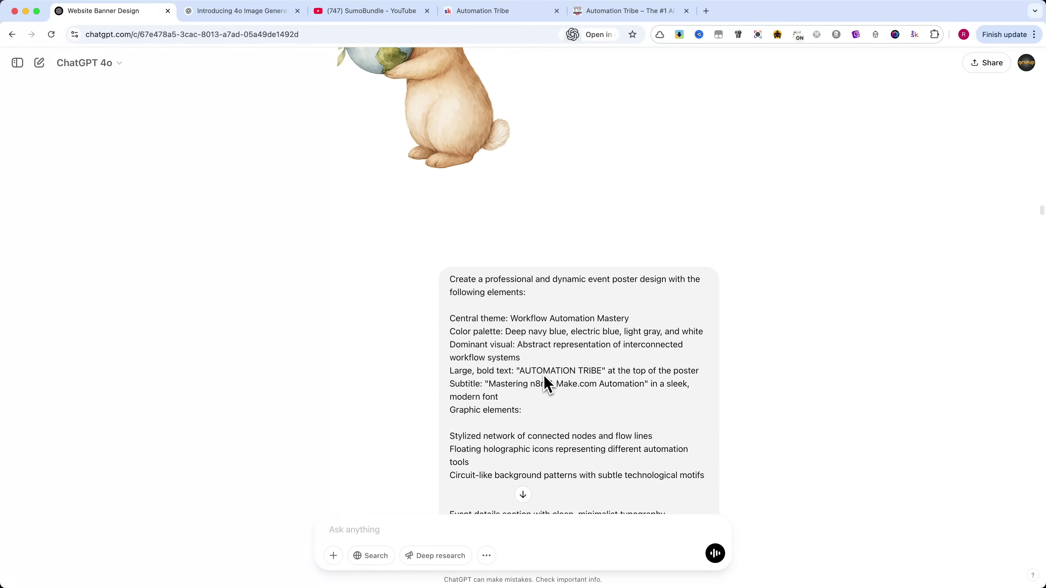
scroll(544, 380, "down", 4)
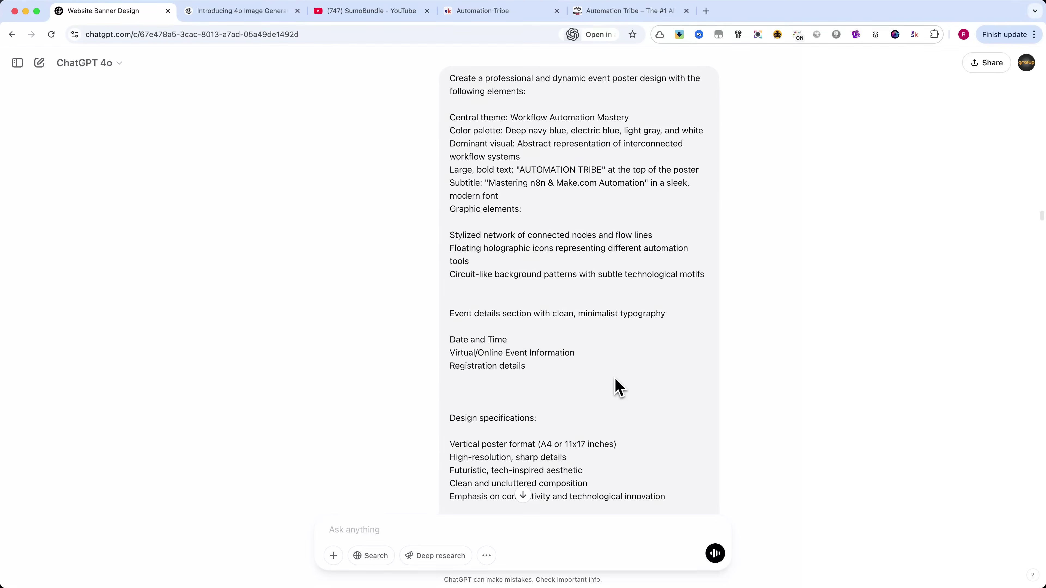
scroll(618, 387, "down", 4)
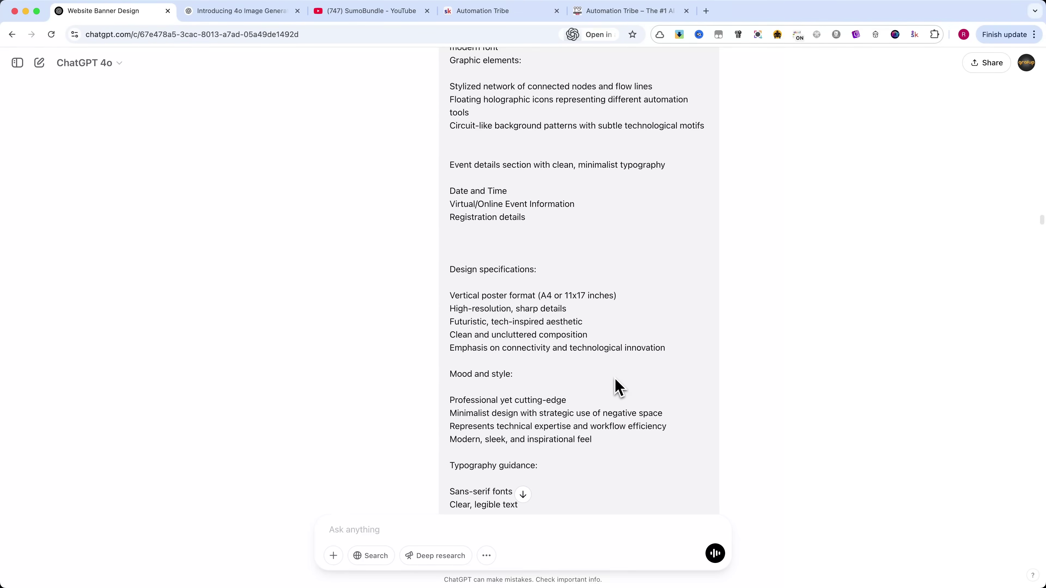
scroll(618, 387, "down", 12)
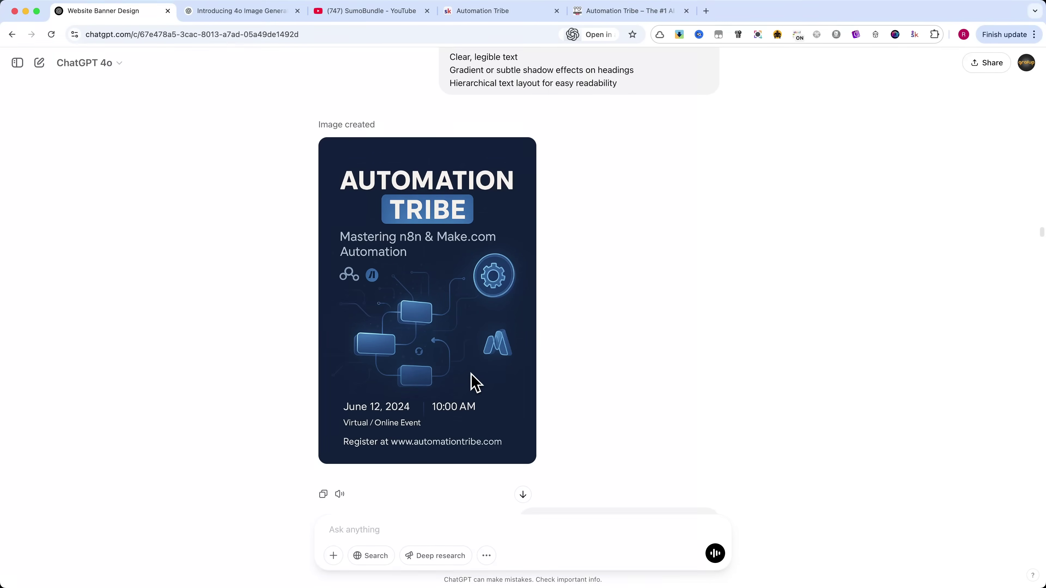
left_click(474, 378)
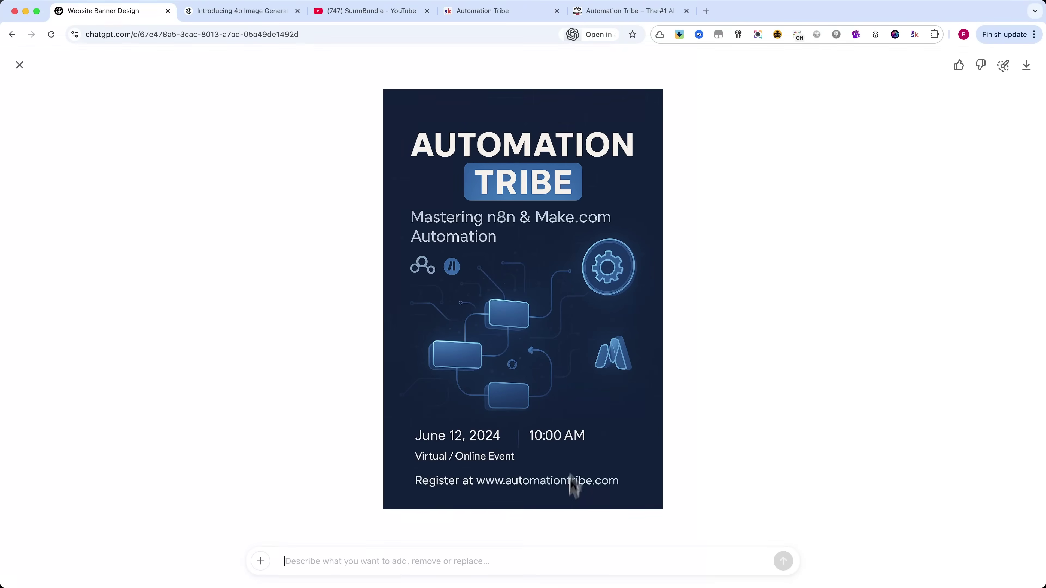
left_click(357, 322)
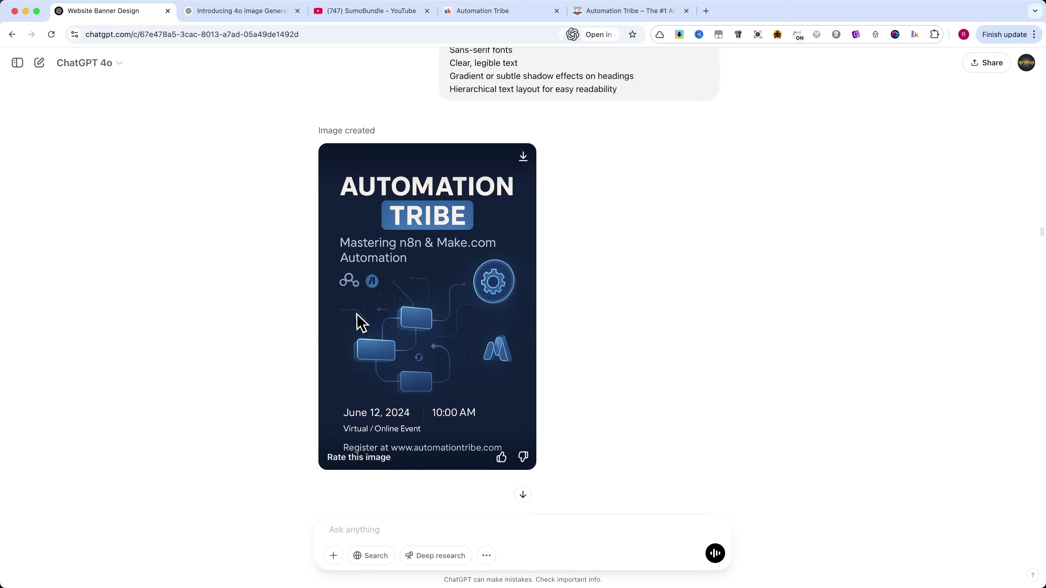
scroll(455, 333, "down", 3)
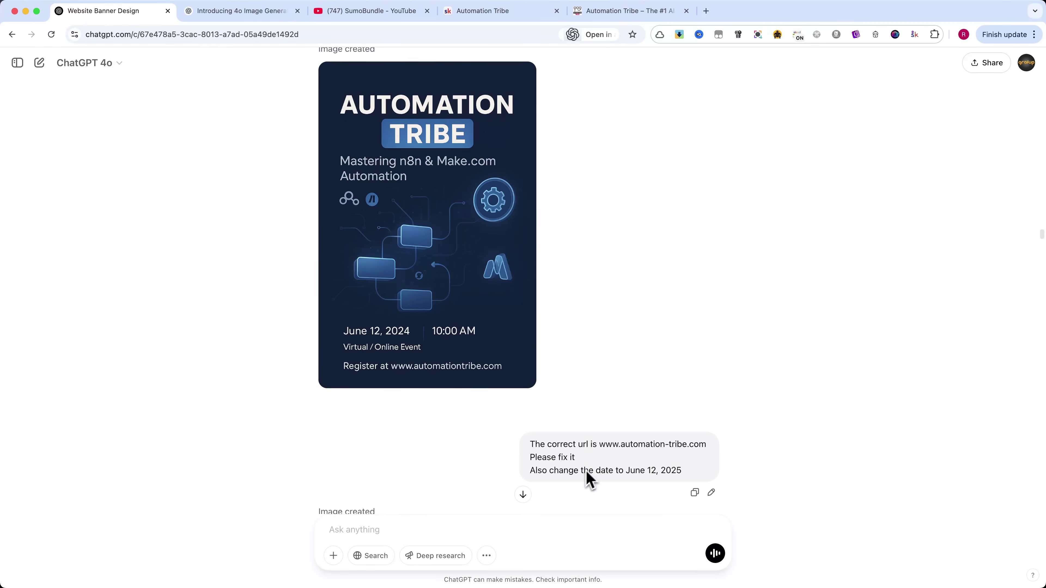
scroll(590, 480, "down", 10)
left_click(485, 360)
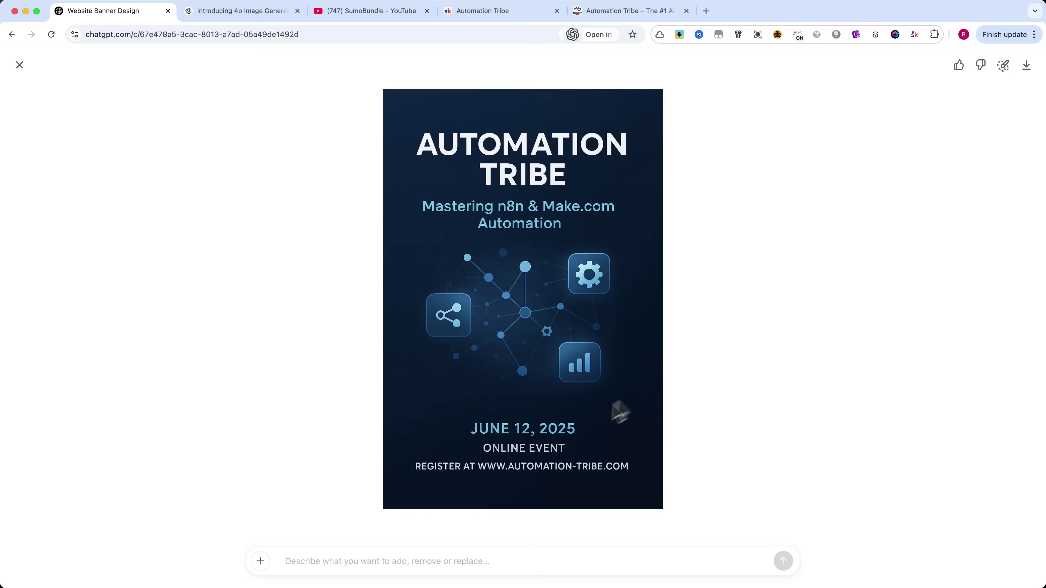
key("Escape")
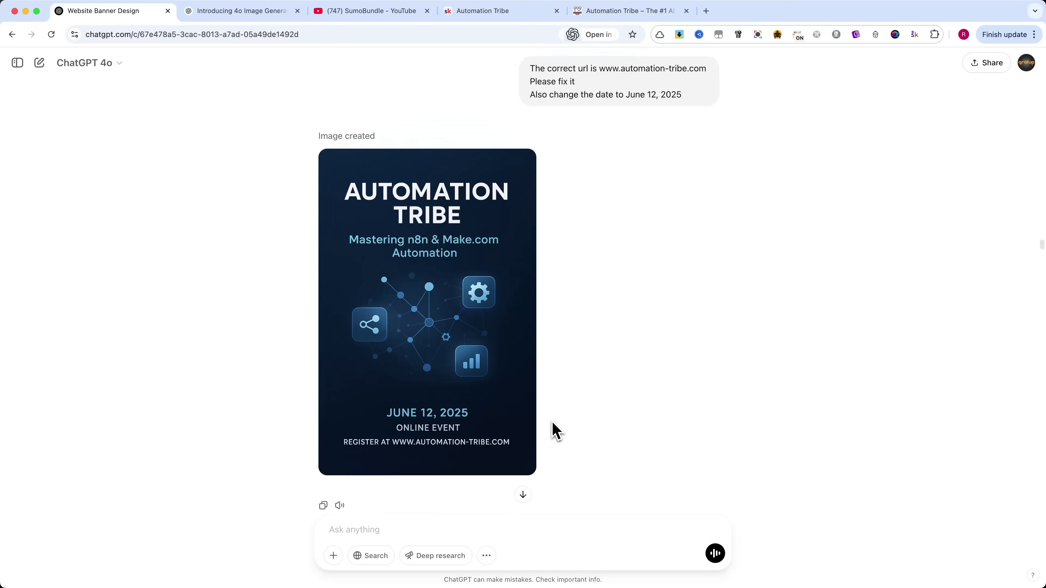
Inspect the four-panel comic of the programmer and his robot assistant at full size, twice.
scroll(551, 429, "down", 6)
scroll(554, 428, "down", 4)
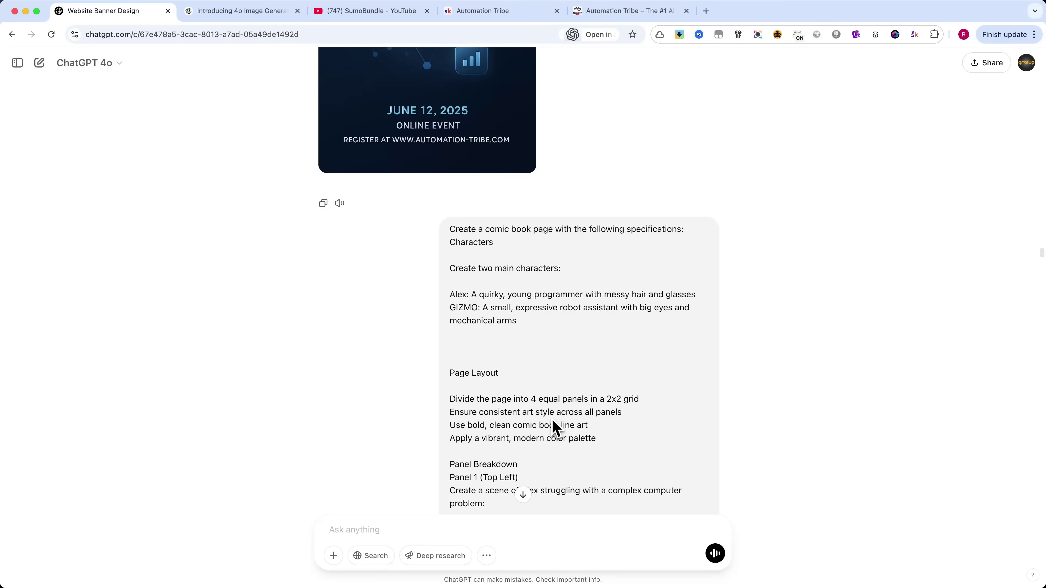
scroll(599, 352, "down", 1)
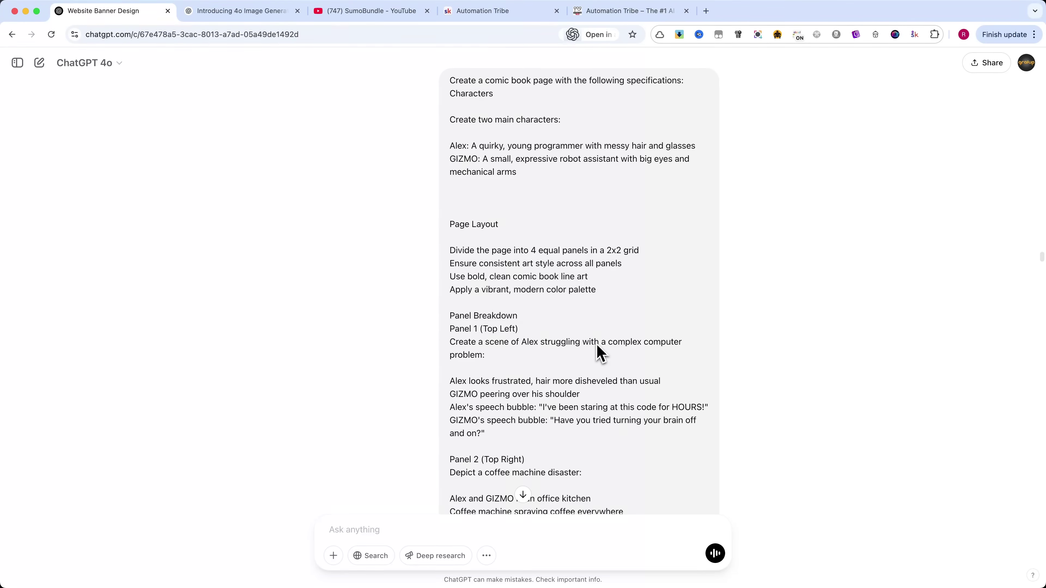
scroll(657, 344, "down", 5)
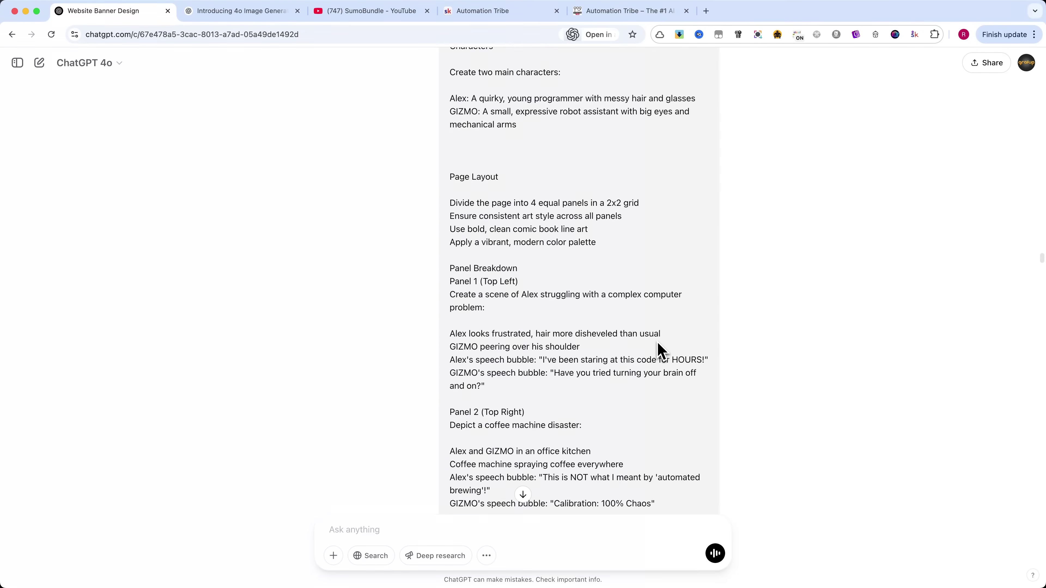
scroll(661, 351, "down", 3)
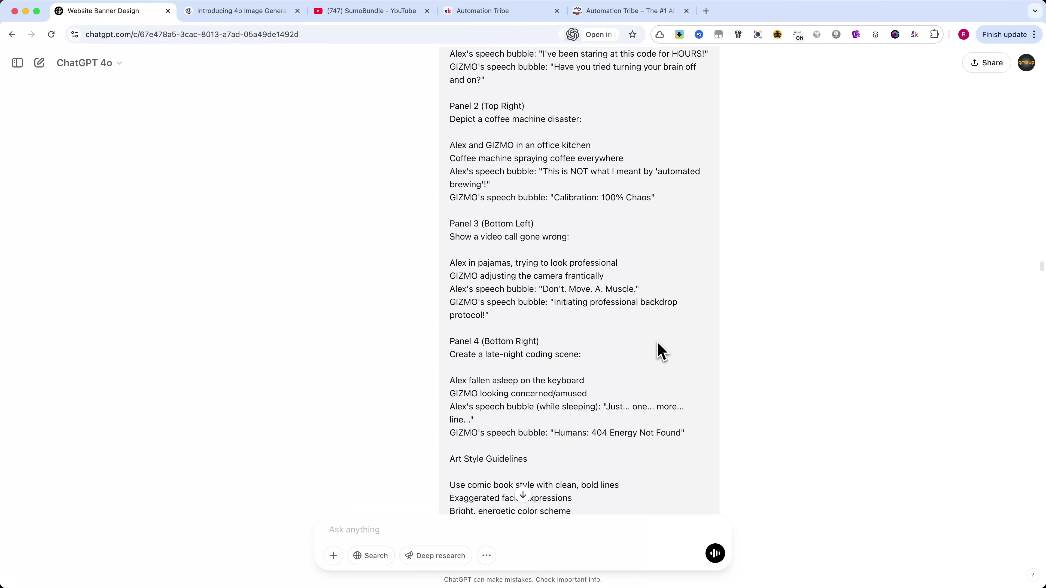
scroll(660, 351, "down", 5)
scroll(657, 348, "down", 10)
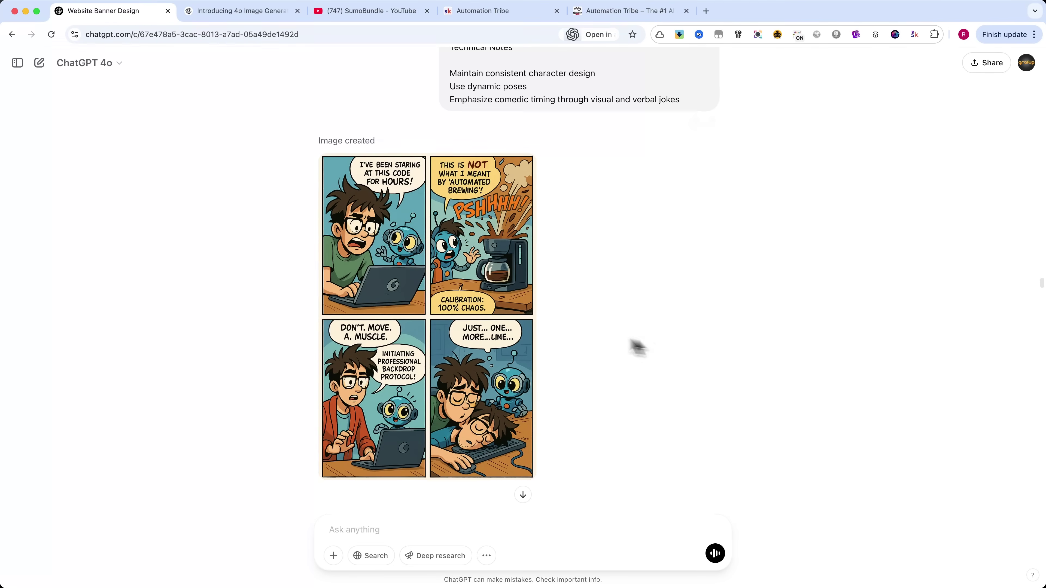
left_click(433, 355)
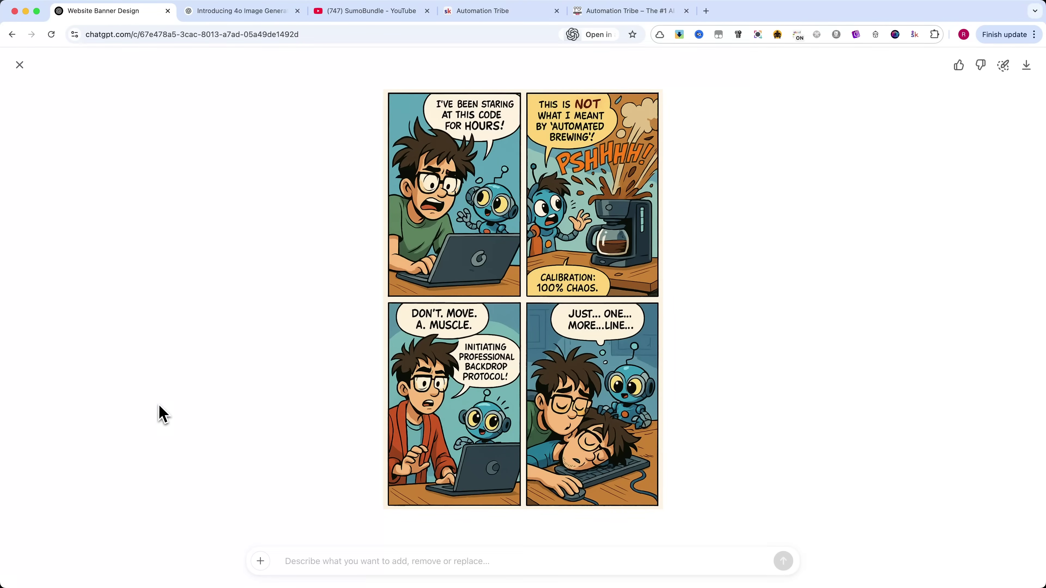
key("Escape")
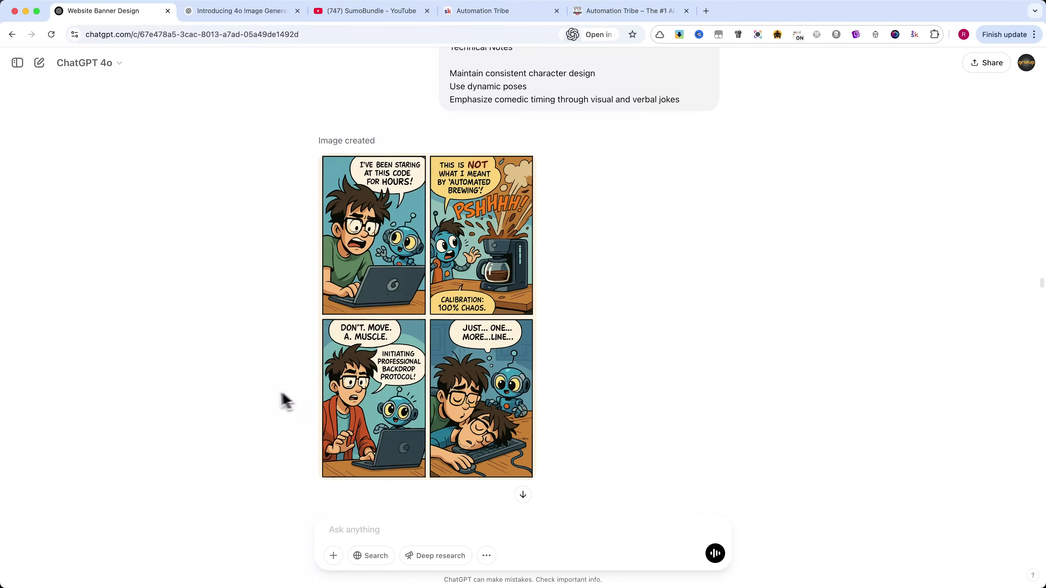
left_click(447, 383)
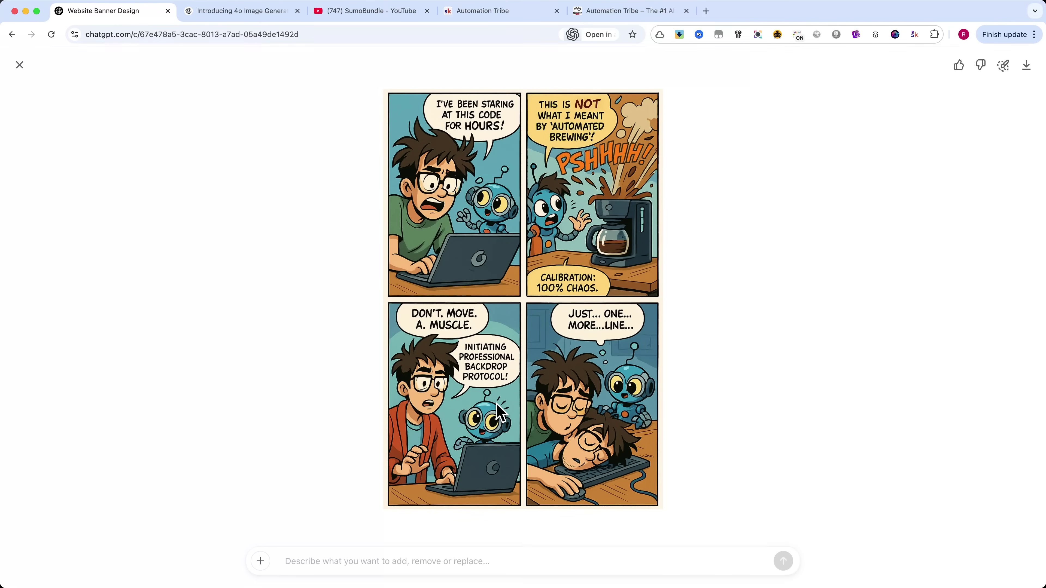
key("Escape")
Enlarge the woman-in-t-shirt source photo and the SUMOBUNDLE logo, twice each.
scroll(475, 398, "down", 3)
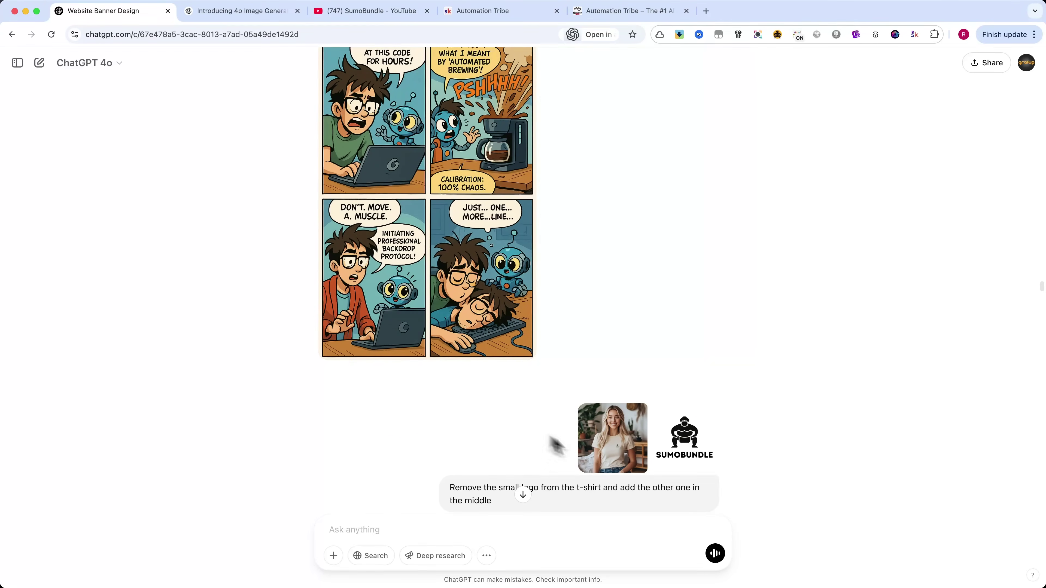
left_click(618, 455)
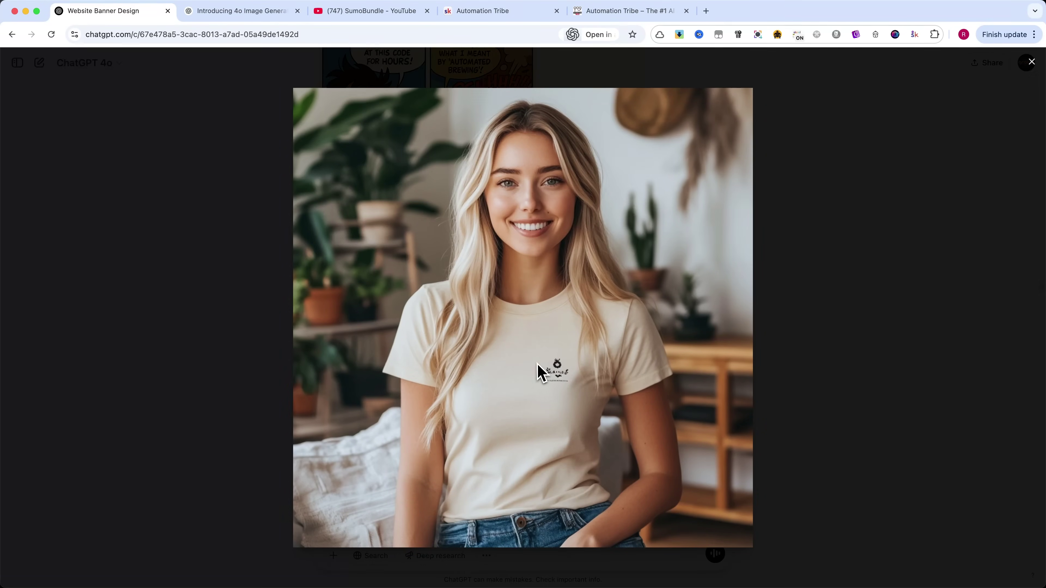
key("Escape")
left_click(679, 439)
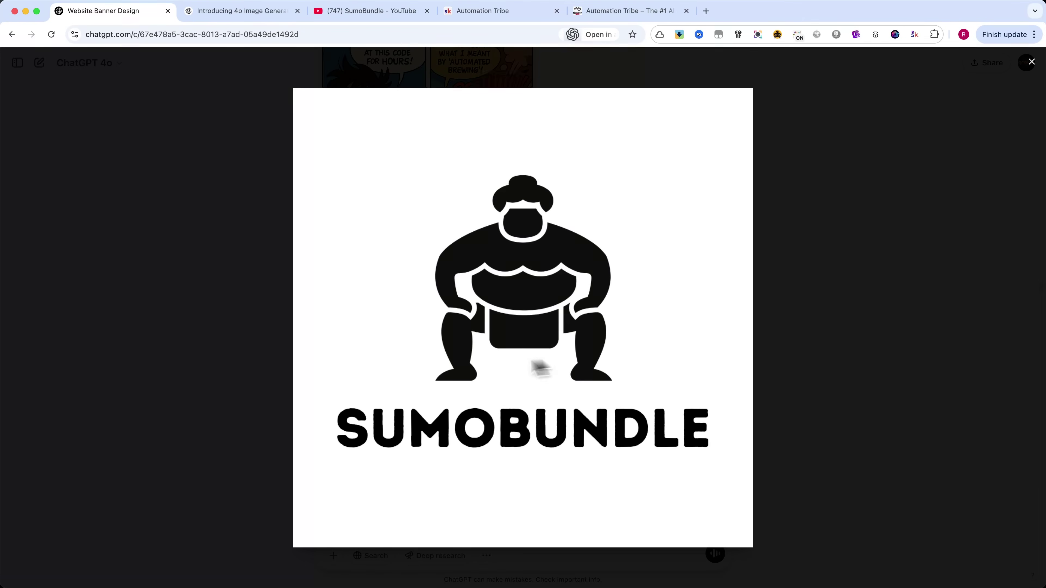
key("Escape")
scroll(498, 402, "down", 1)
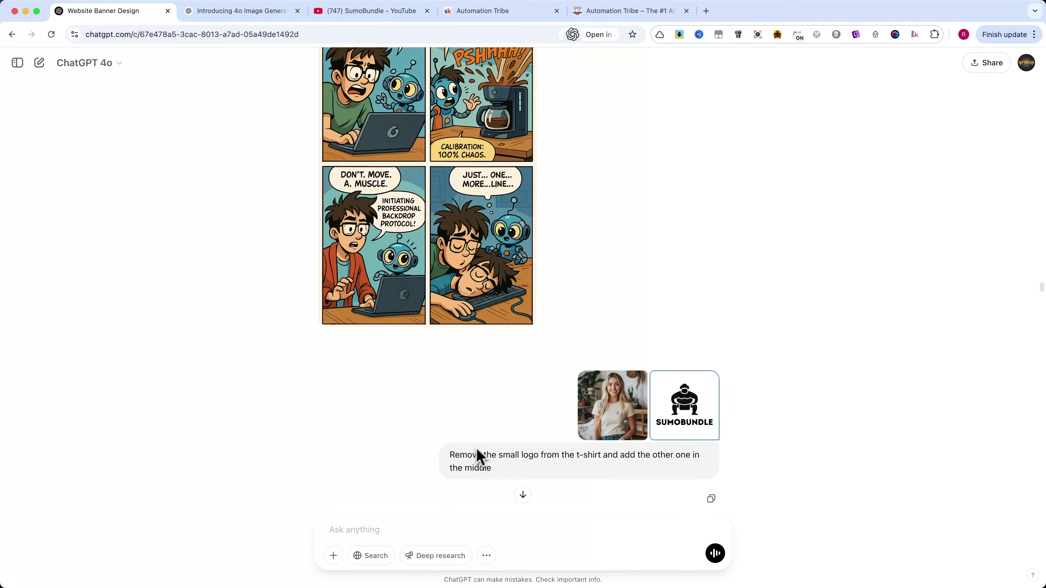
left_click(622, 414)
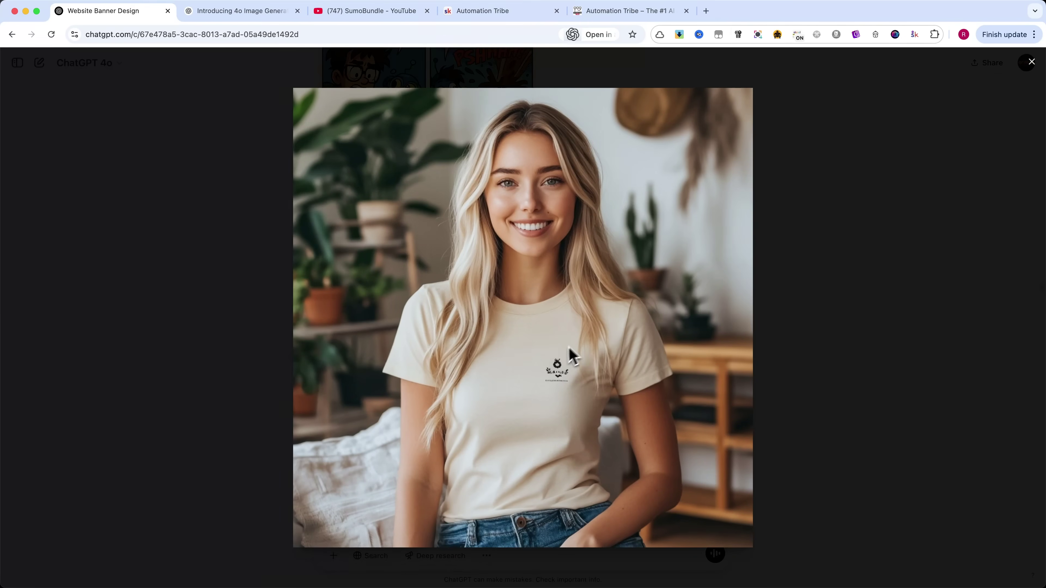
key("Escape")
left_click(684, 411)
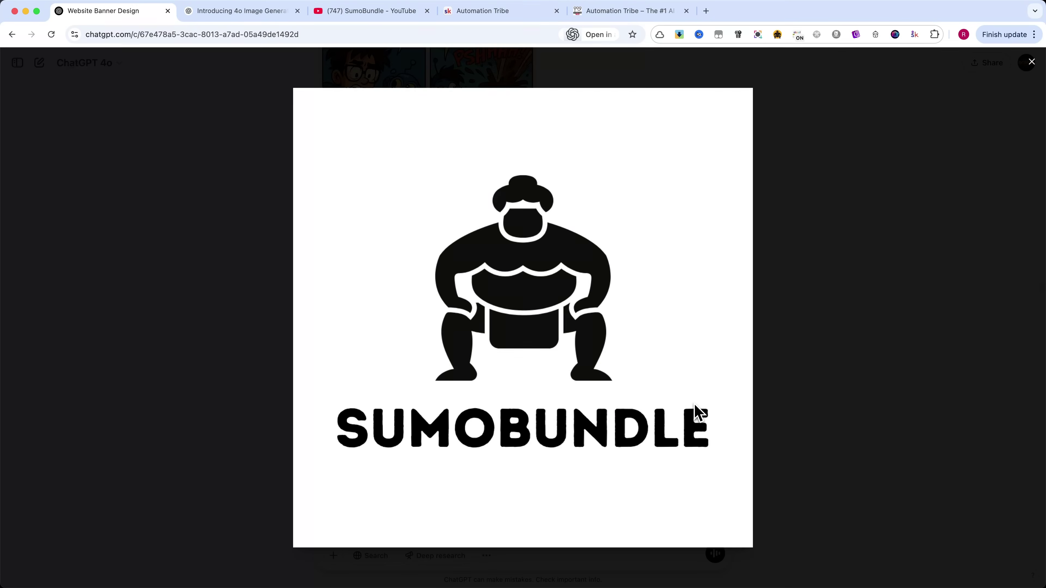
key("Escape")
Highlight the logo request and open the generated tee with the large centred SUMOBUNDLE logo.
left_click_drag(497, 466, 468, 468)
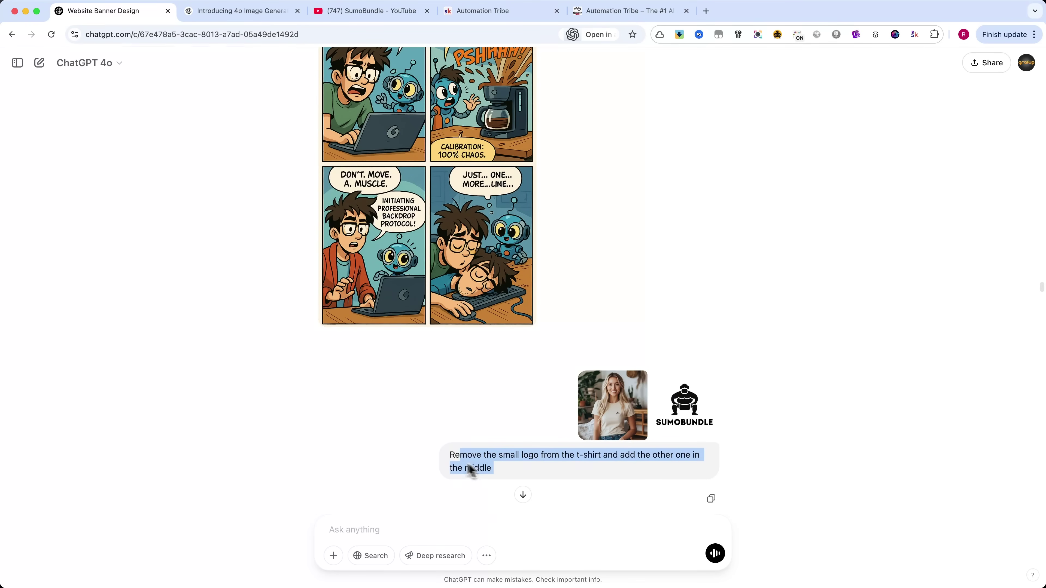
left_click(510, 471)
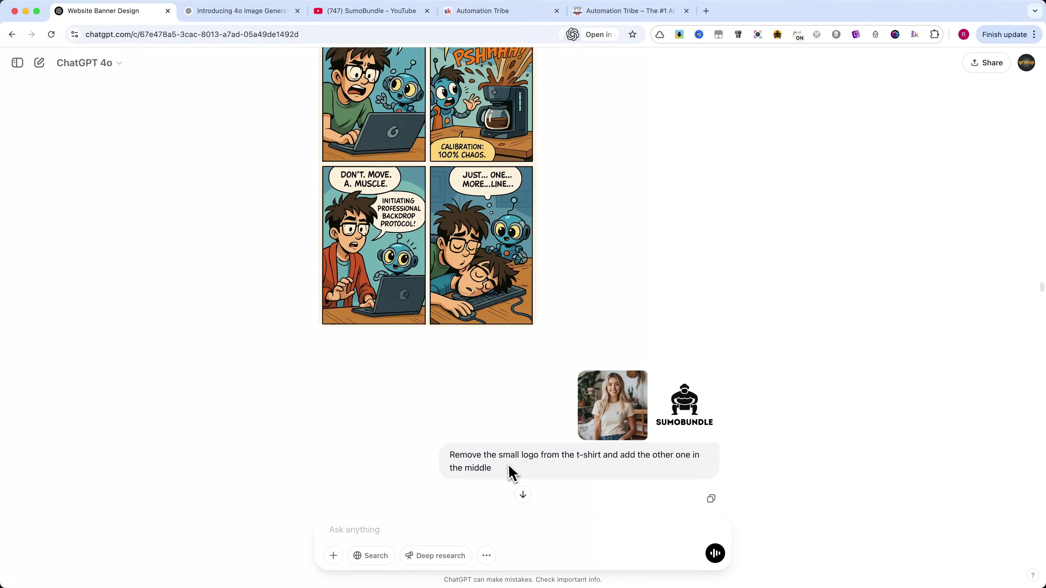
scroll(503, 464, "down", 10)
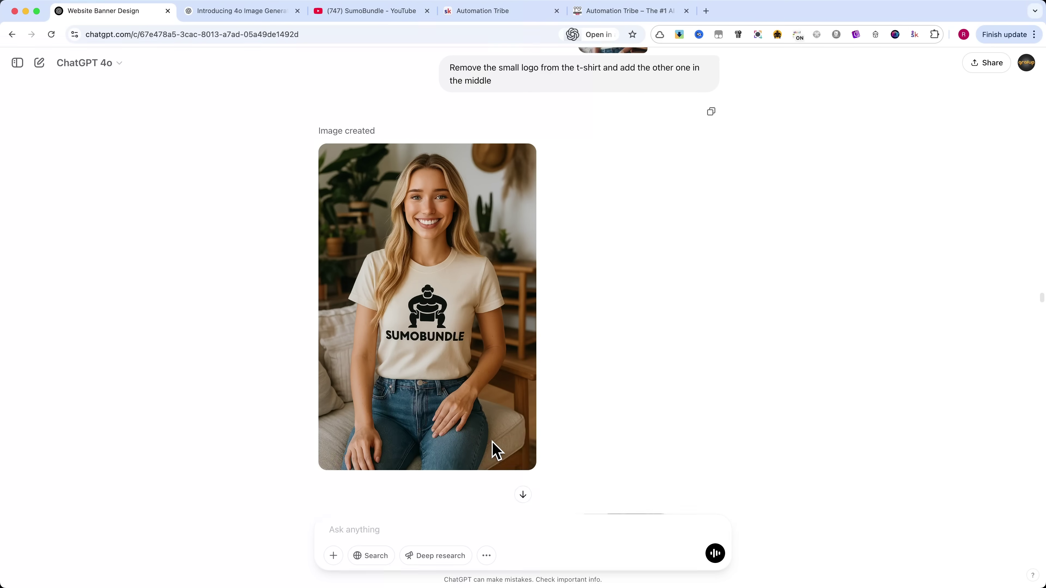
left_click(493, 442)
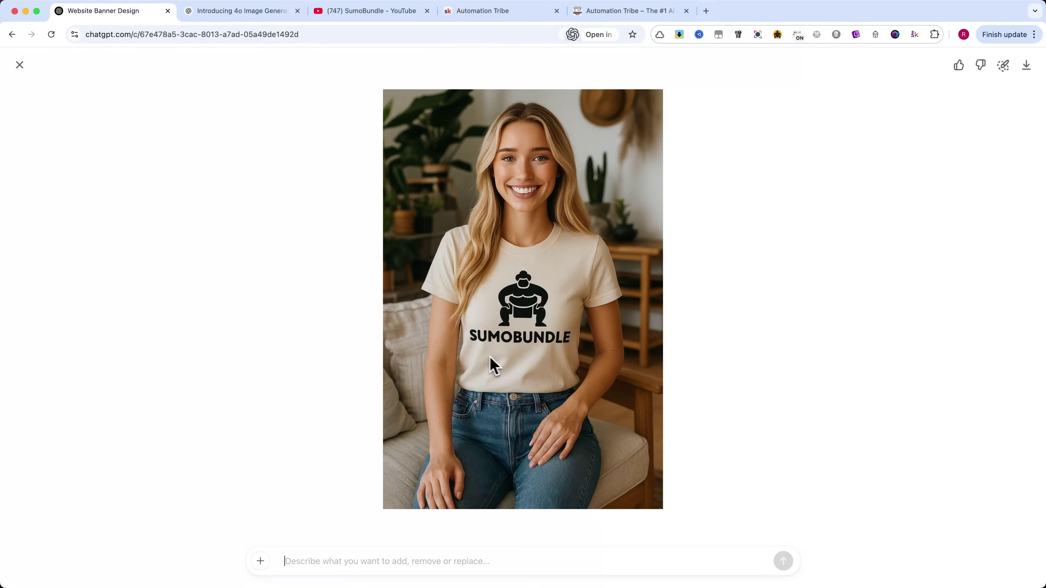
key("Escape")
scroll(497, 393, "down", 4)
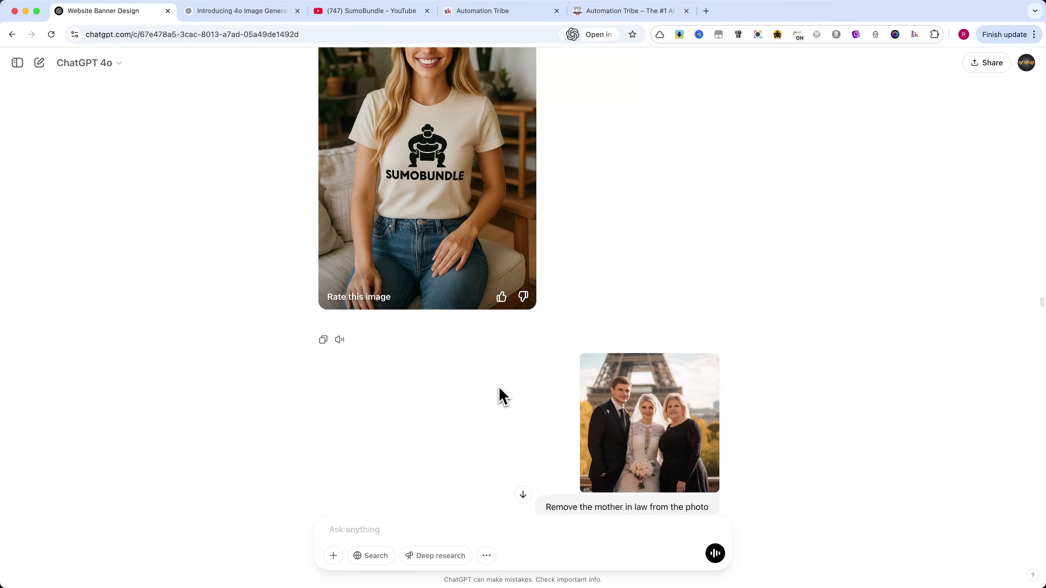
left_click(663, 410)
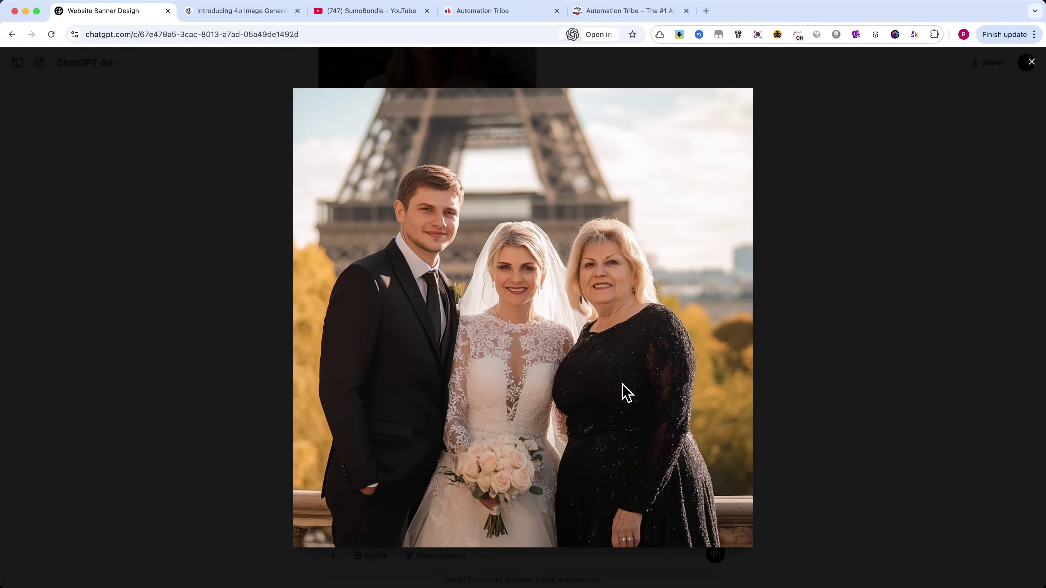
key("Escape")
left_click_drag(550, 473, 703, 479)
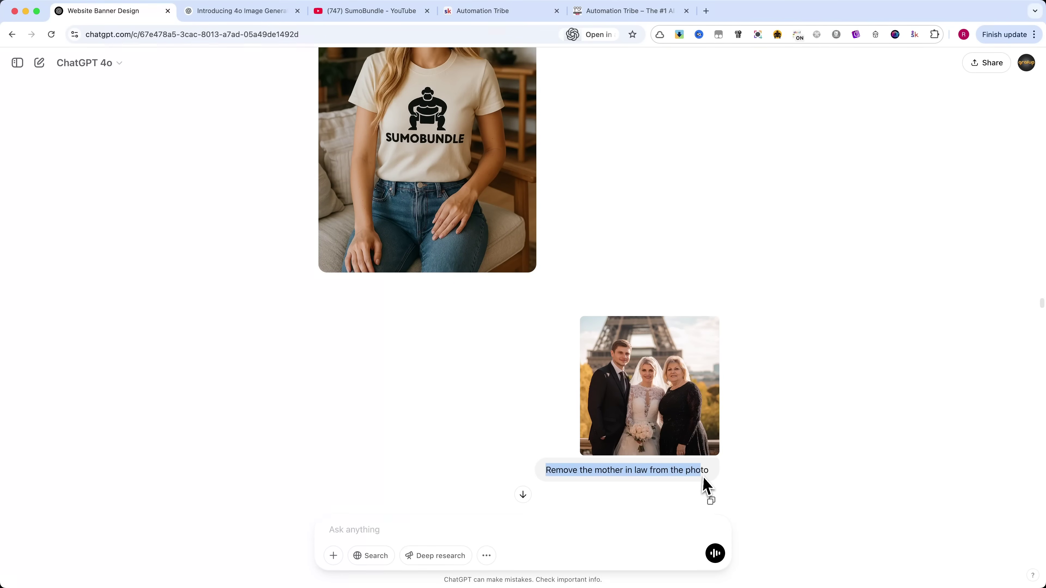
scroll(572, 414, "down", 10)
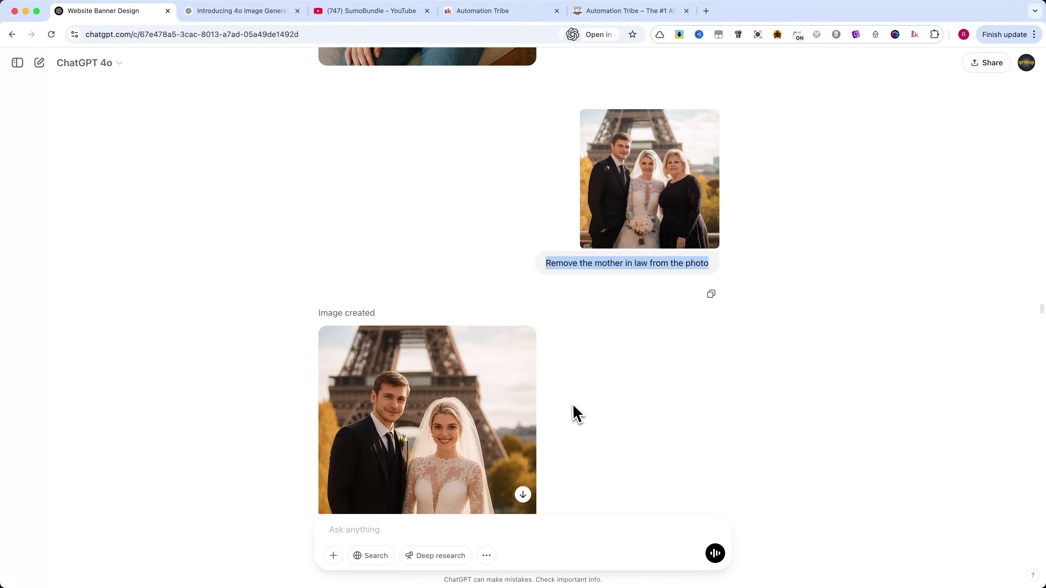
left_click(474, 367)
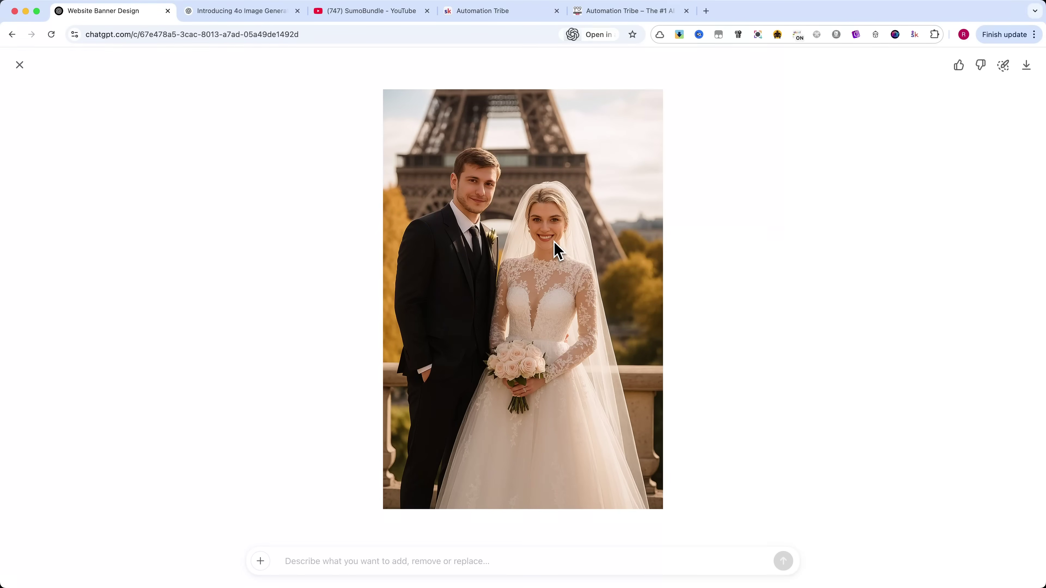
key("Escape")
scroll(513, 346, "down", 3)
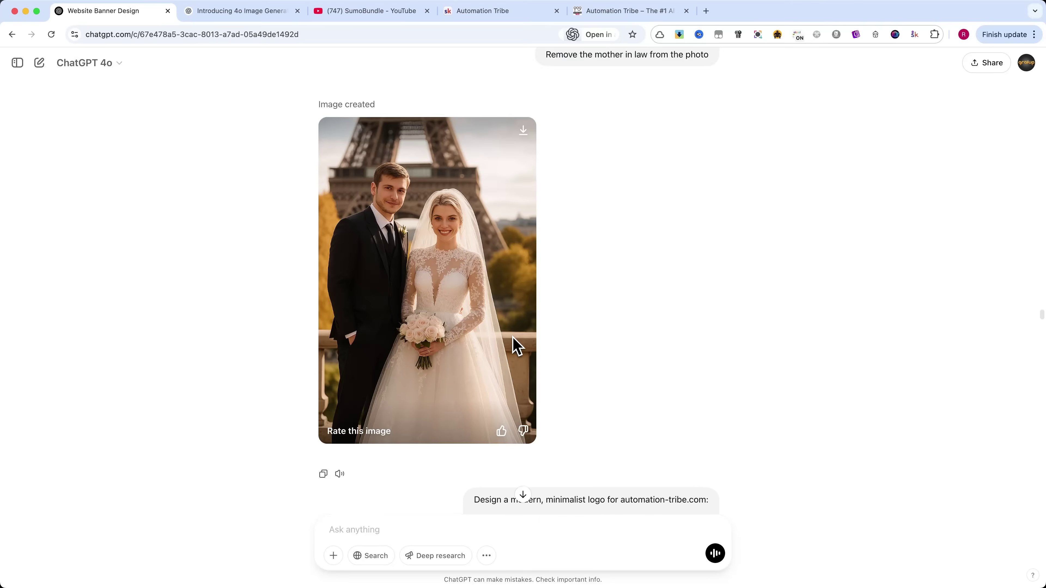
scroll(517, 346, "down", 5)
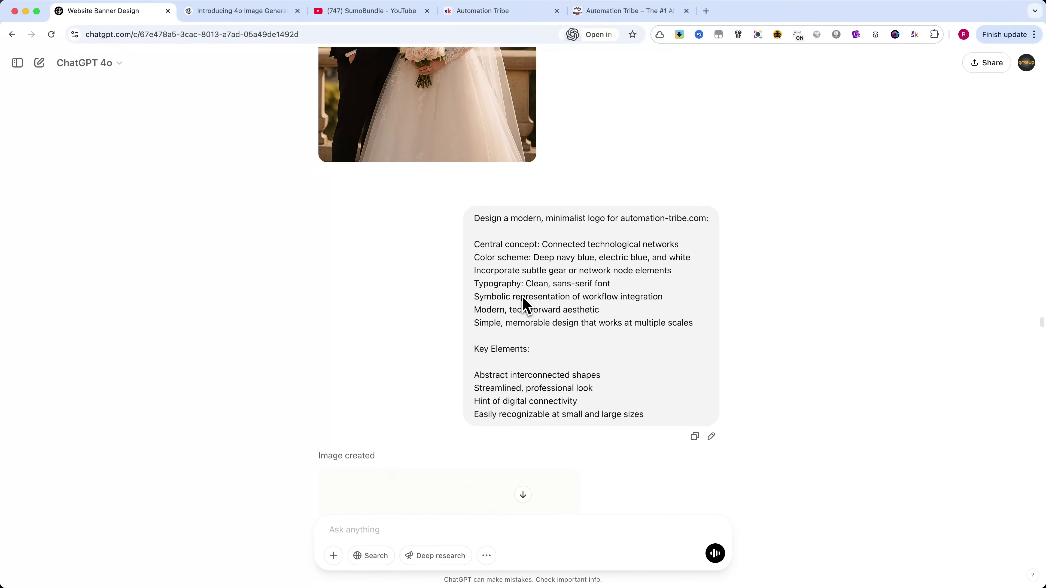
scroll(509, 322, "down", 6)
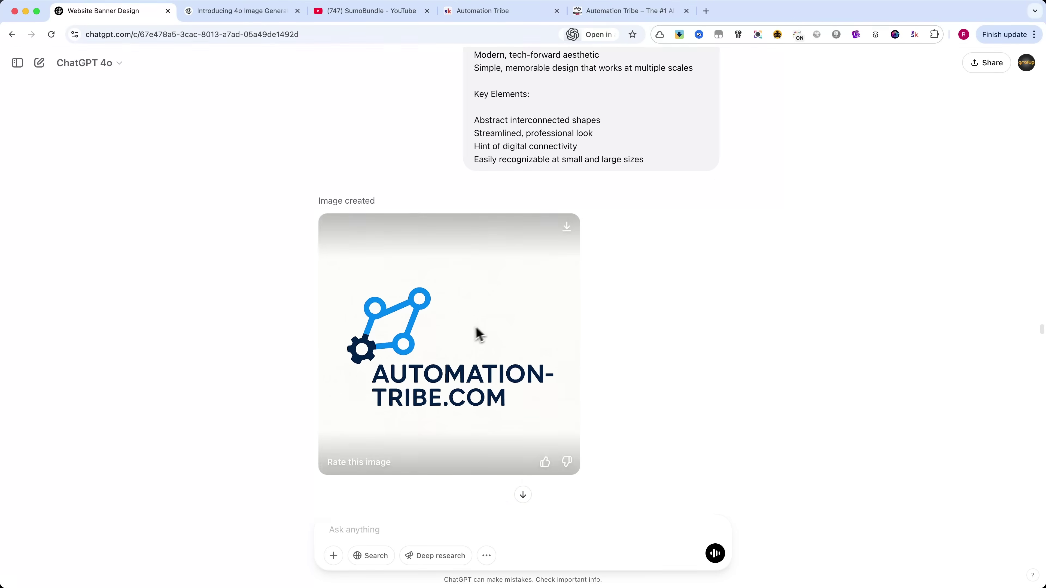
left_click(481, 336)
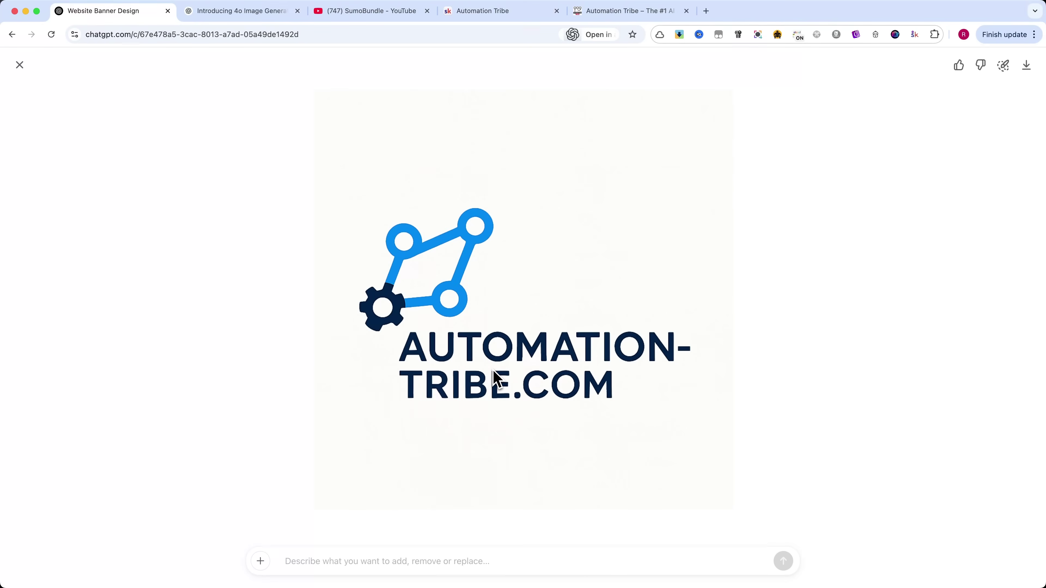
key("Escape")
scroll(494, 378, "down", 6)
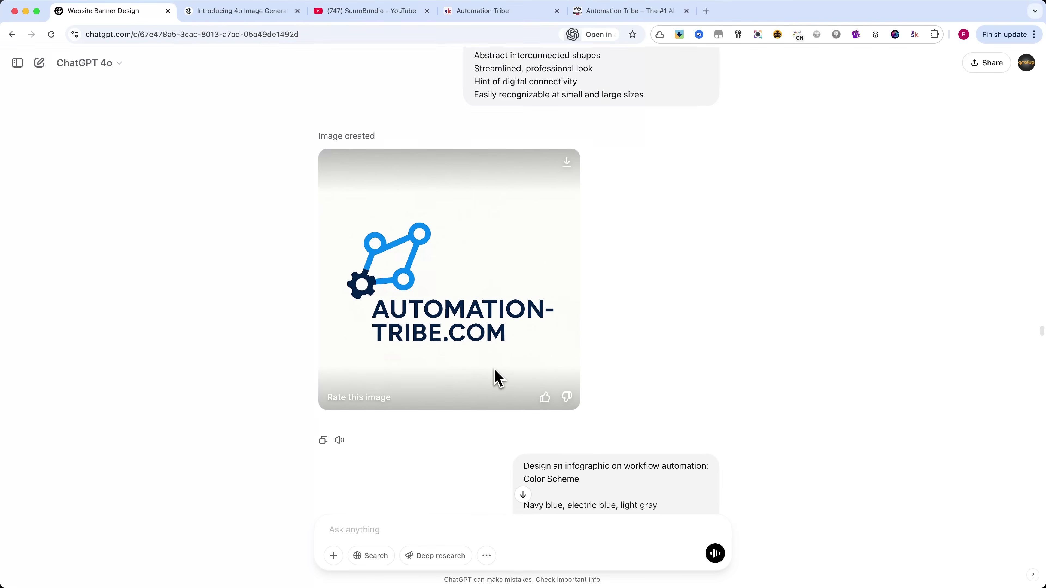
scroll(509, 374, "down", 5)
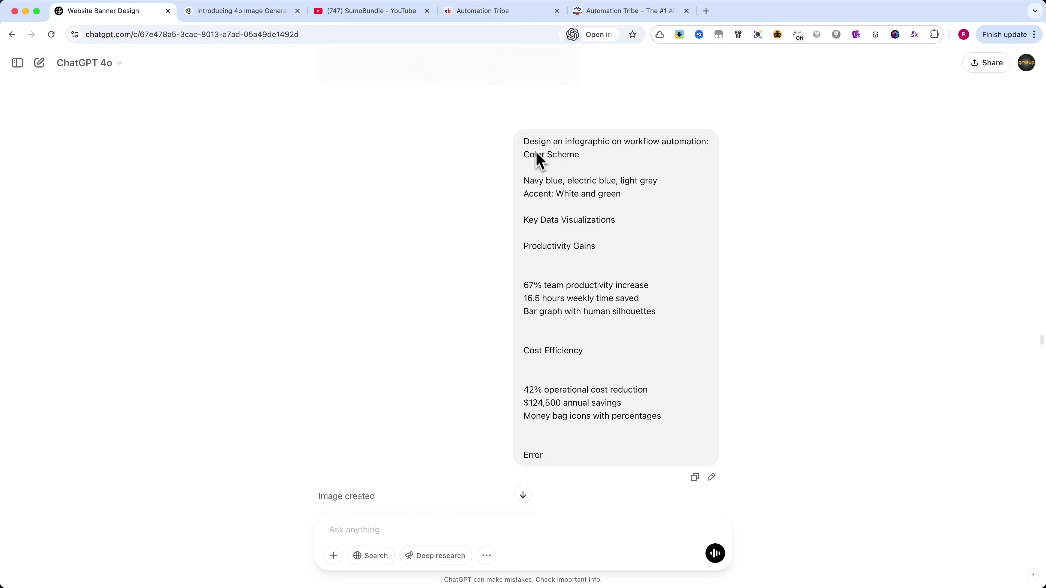
left_click_drag(524, 142, 619, 443)
left_click(608, 367)
scroll(439, 392, "down", 10)
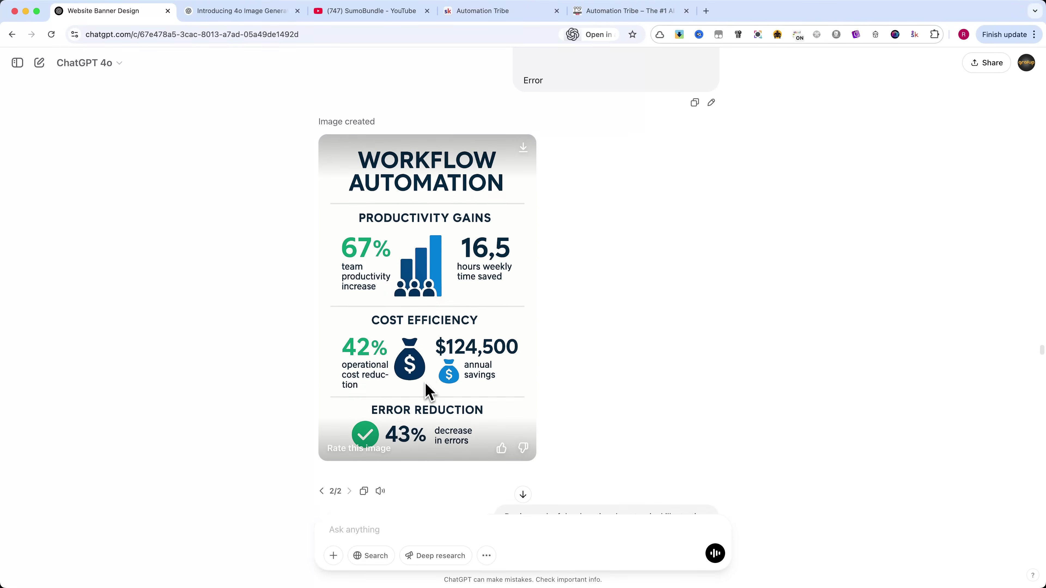
left_click(427, 392)
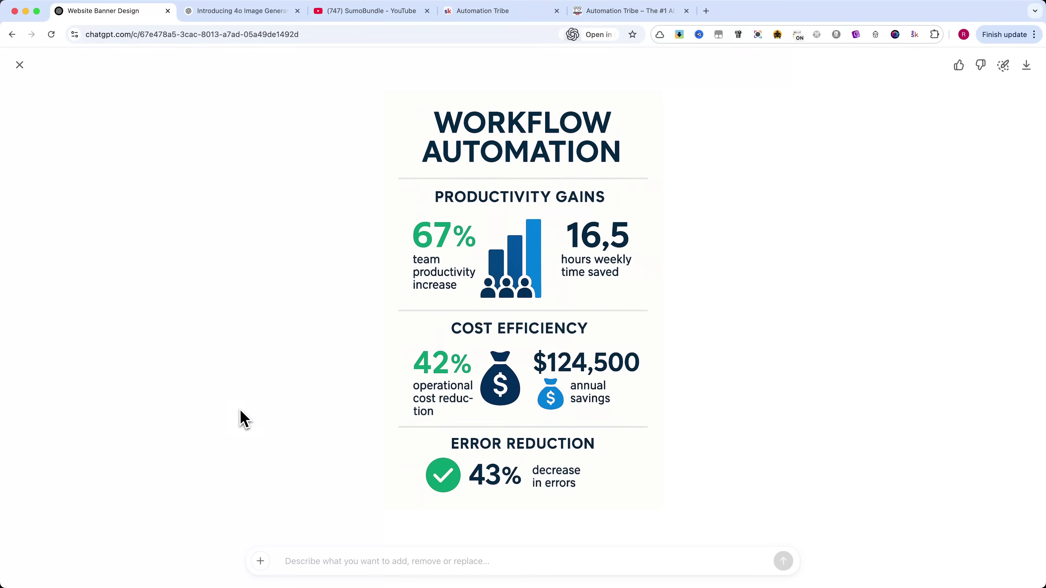
key("Escape")
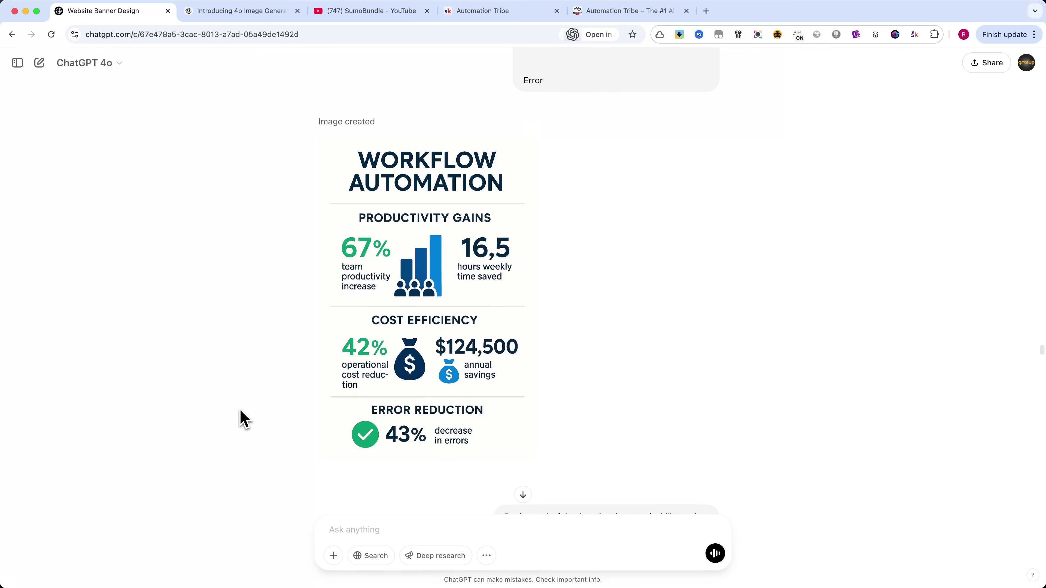
scroll(345, 397, "down", 8)
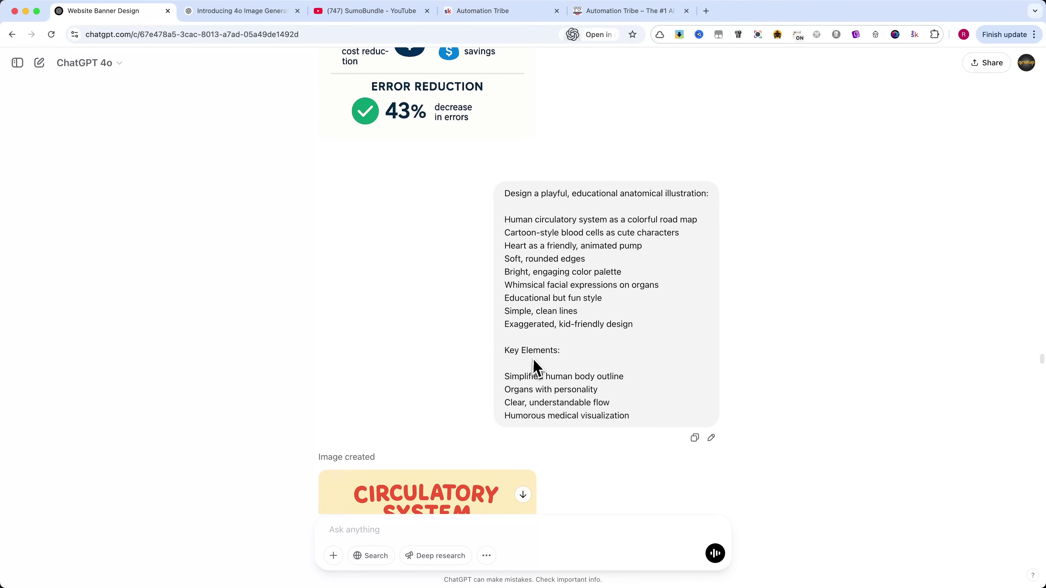
scroll(535, 318, "up", 3)
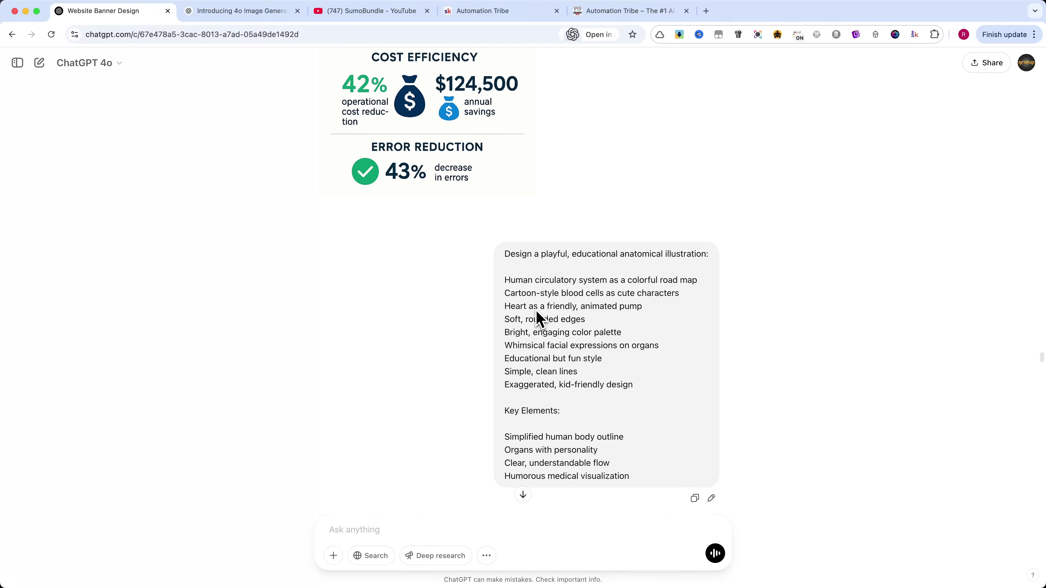
scroll(519, 266, "down", 1)
left_click_drag(506, 246, 640, 472)
left_click(609, 420)
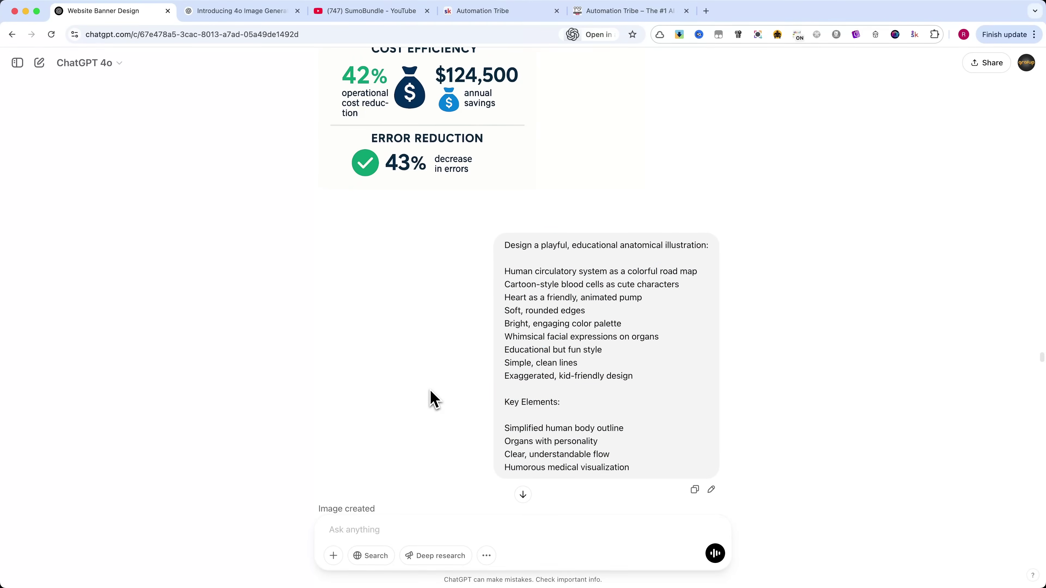
scroll(431, 392, "down", 8)
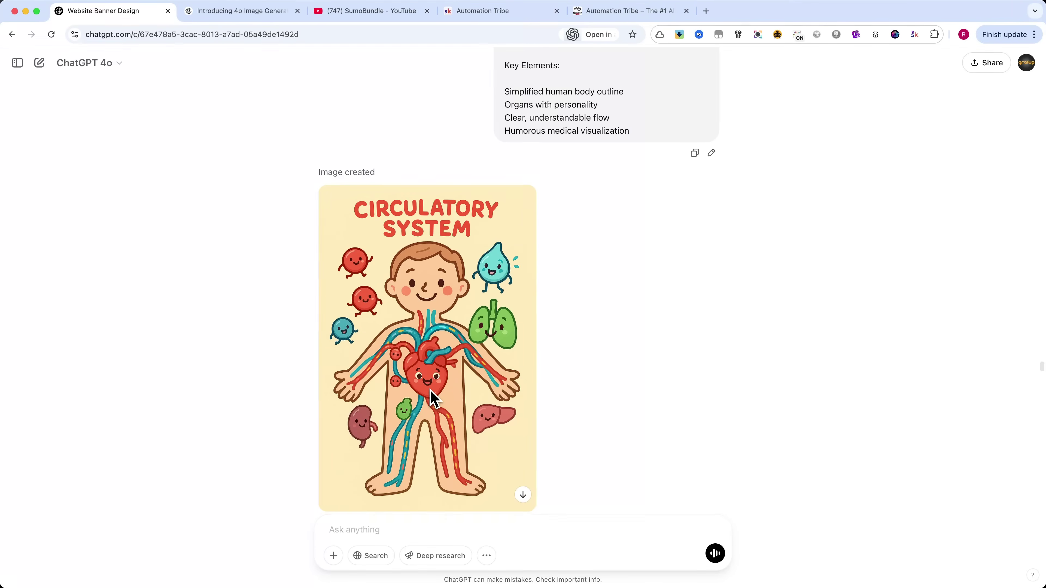
scroll(430, 389, "down", 2)
scroll(431, 398, "up", 2)
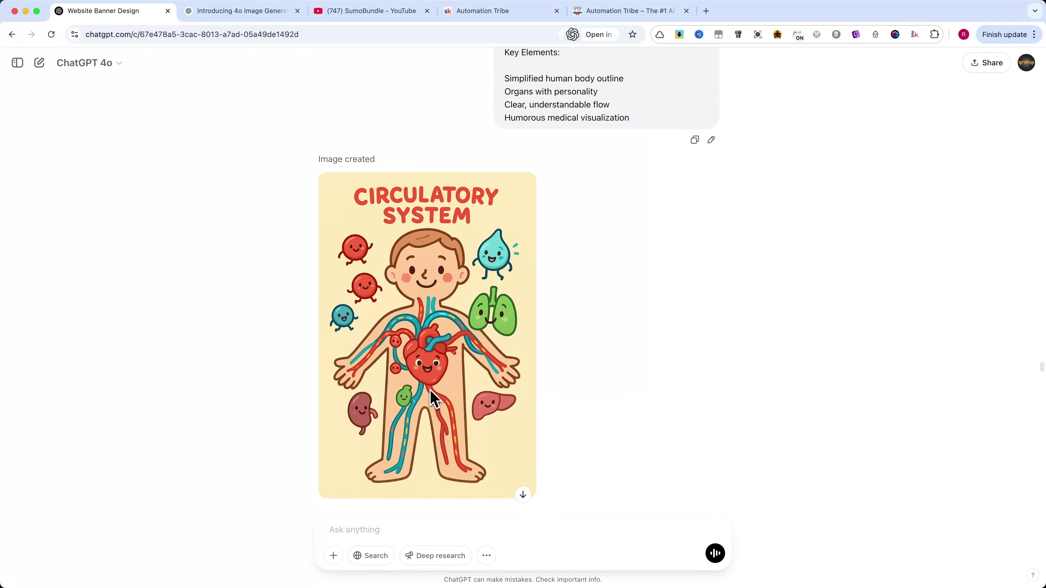
scroll(430, 398, "down", 2)
scroll(430, 397, "down", 2)
scroll(431, 398, "up", 1)
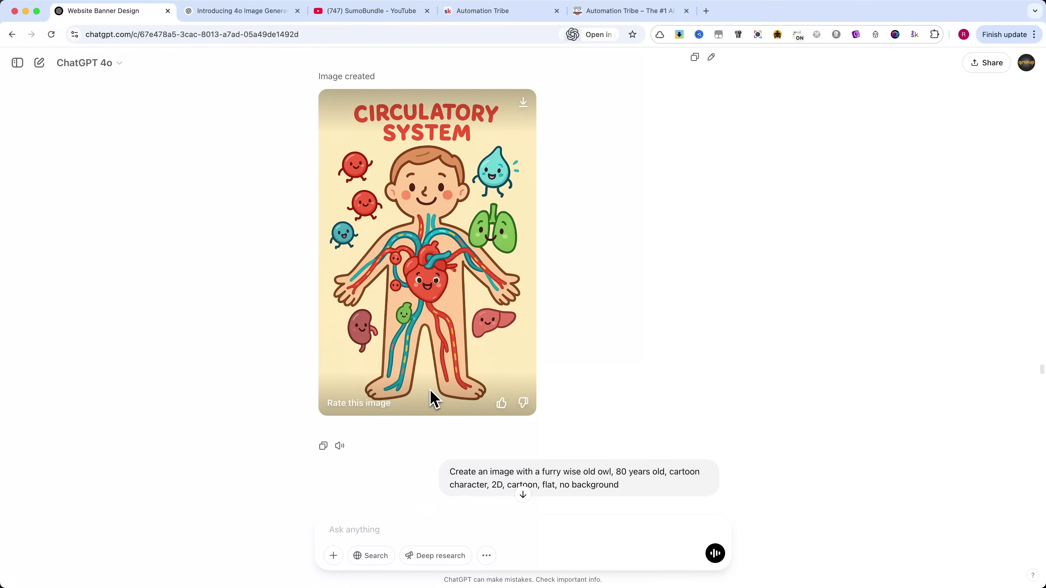
scroll(430, 398, "down", 1)
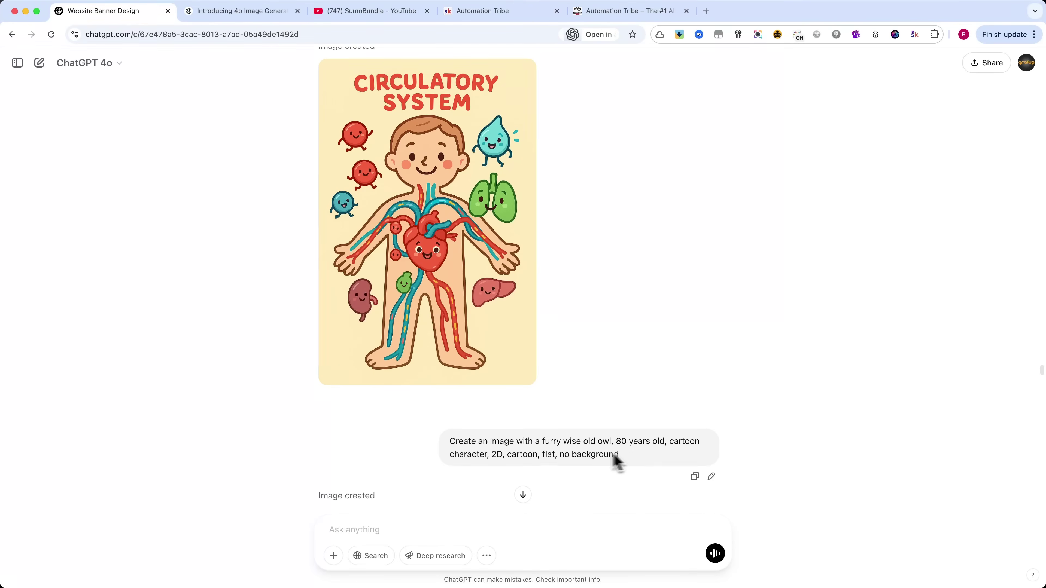
scroll(597, 453, "down", 9)
left_click(563, 420)
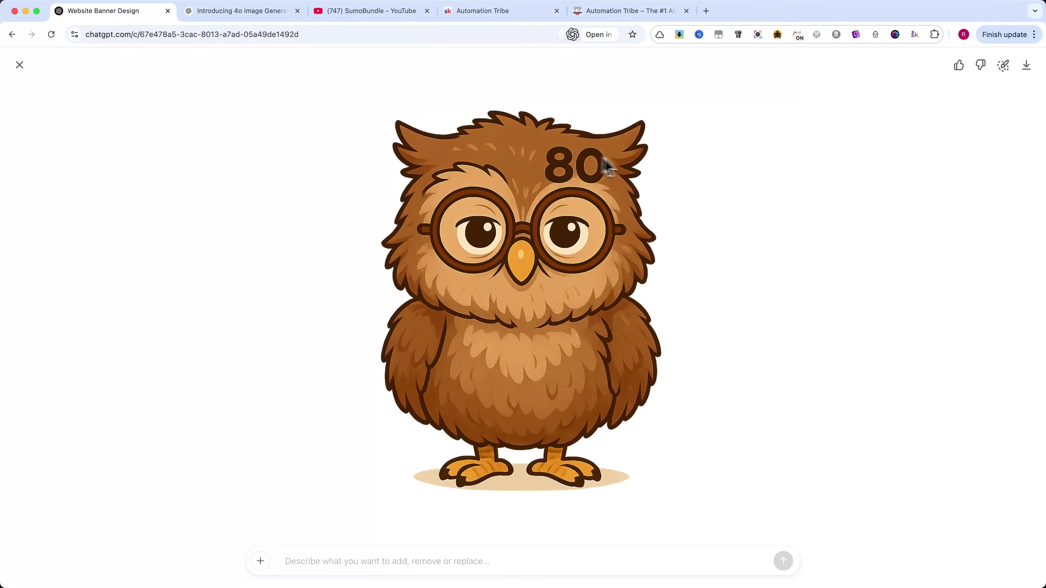
key("Escape")
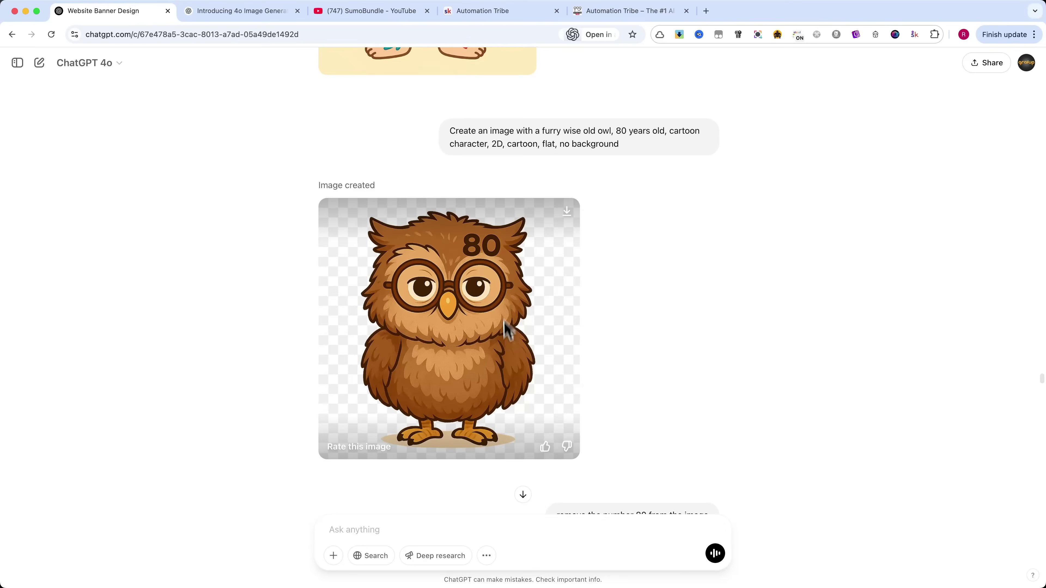
scroll(505, 327, "down", 3)
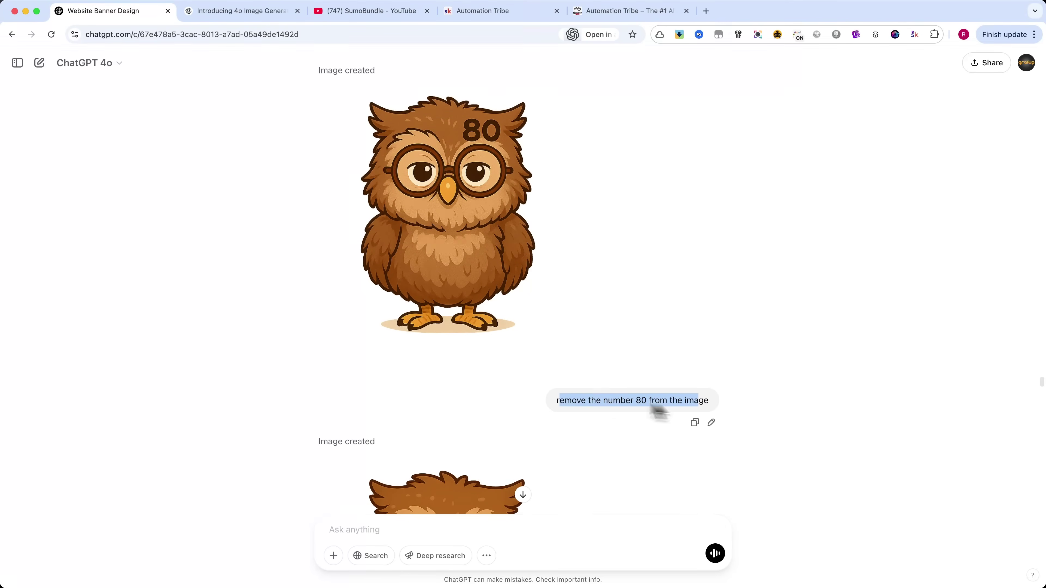
scroll(514, 398, "down", 5)
left_click(509, 397)
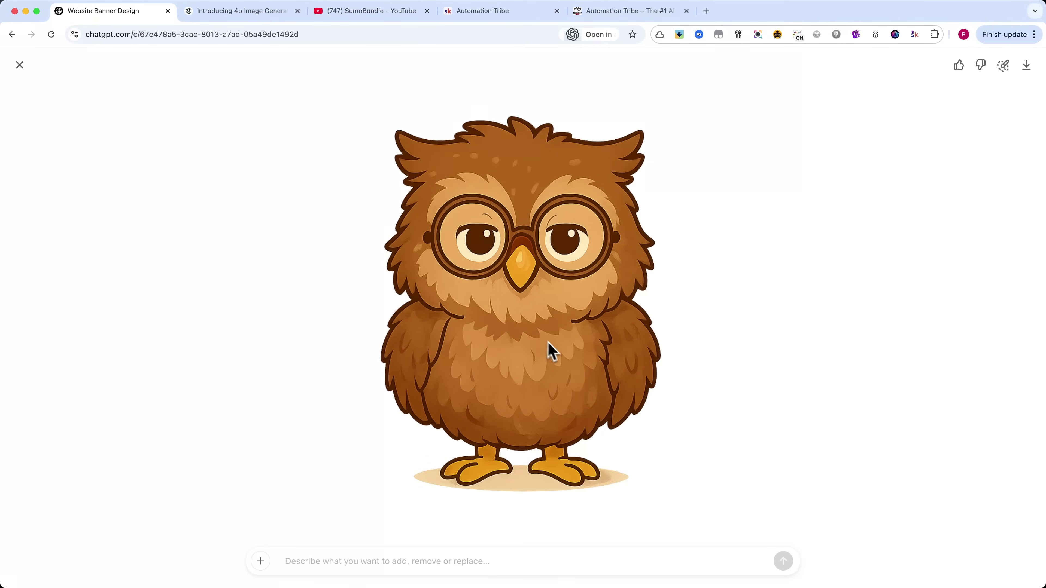
key("Escape")
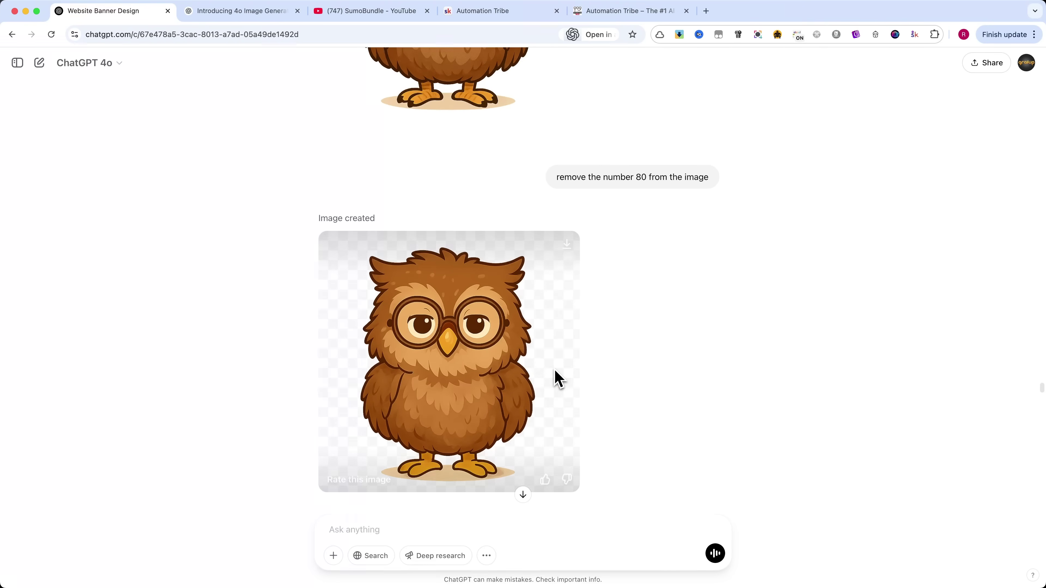
scroll(513, 370, "down", 5)
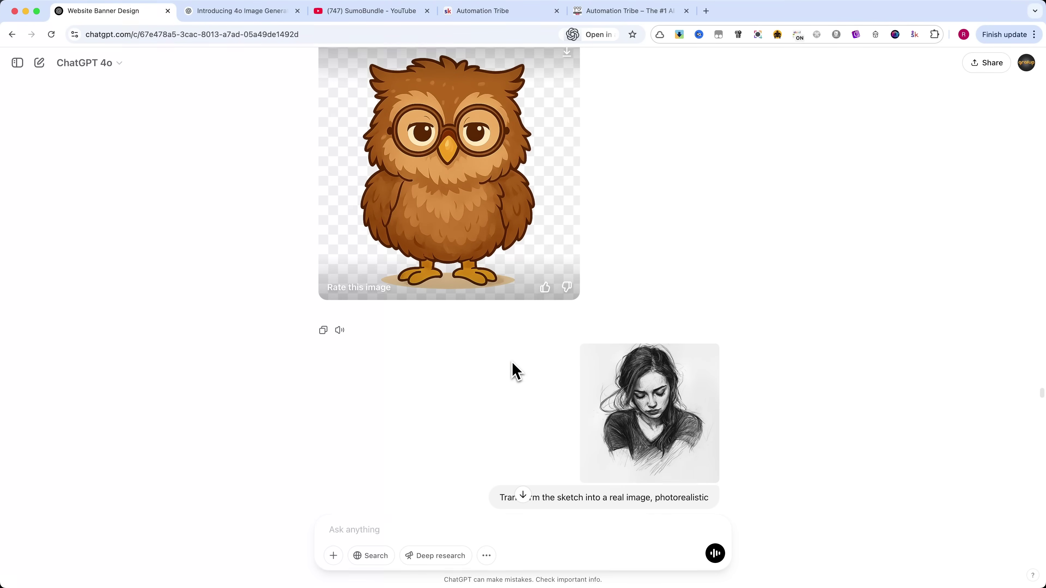
left_click(622, 400)
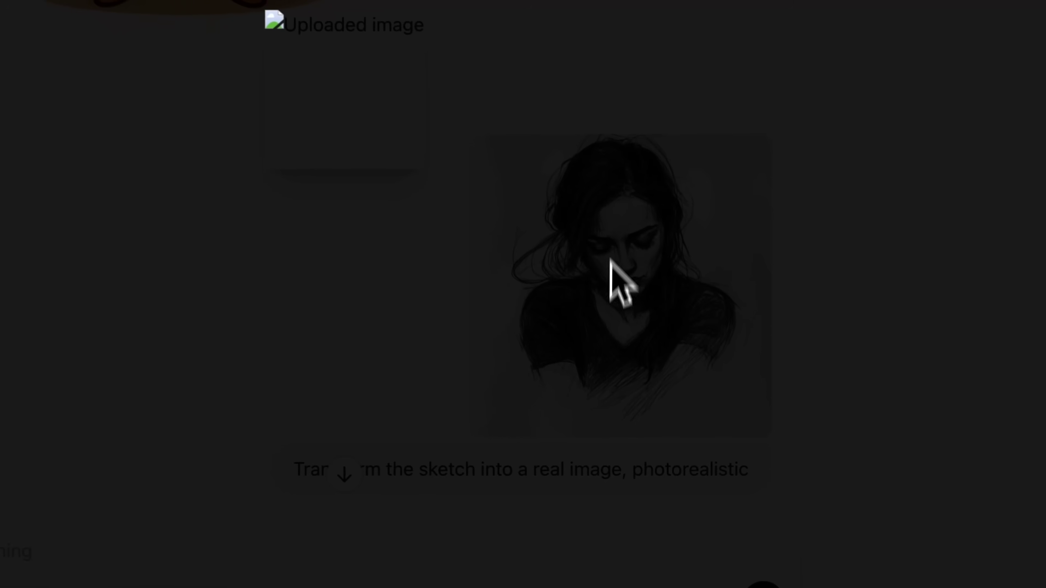
key("Escape")
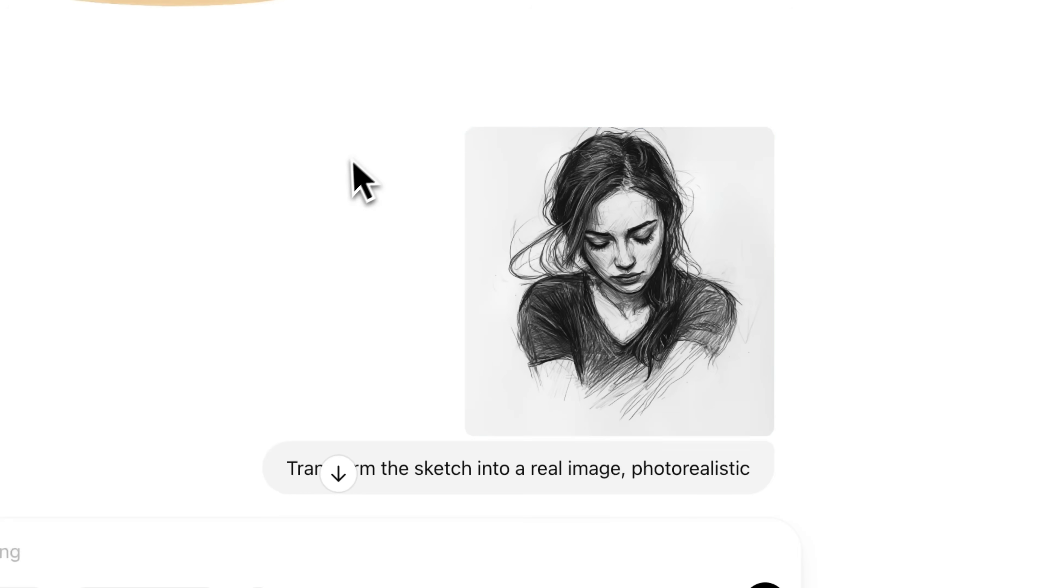
left_click_drag(476, 469, 712, 474)
scroll(420, 330, "down", 5)
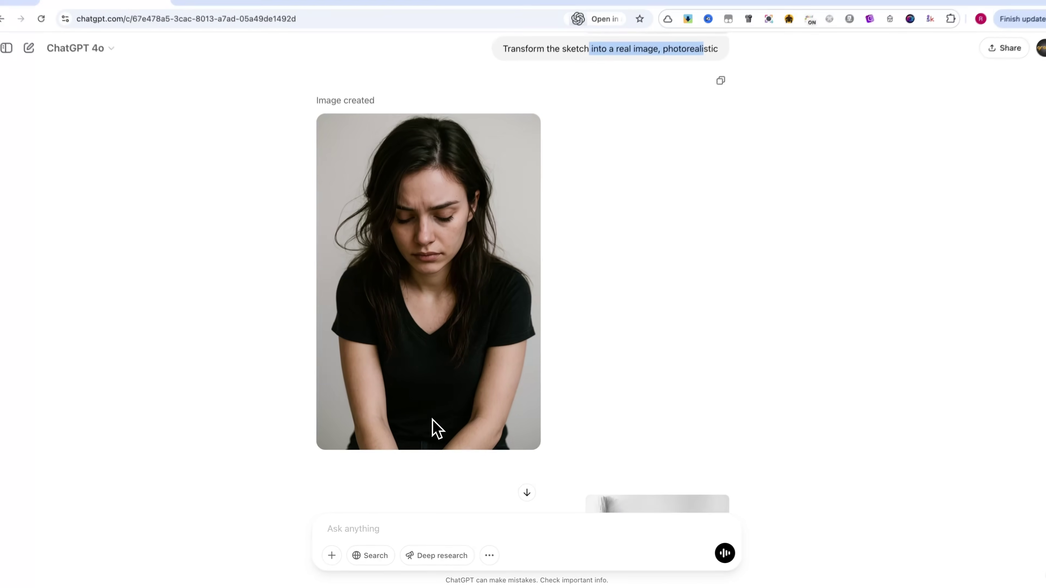
left_click(435, 340)
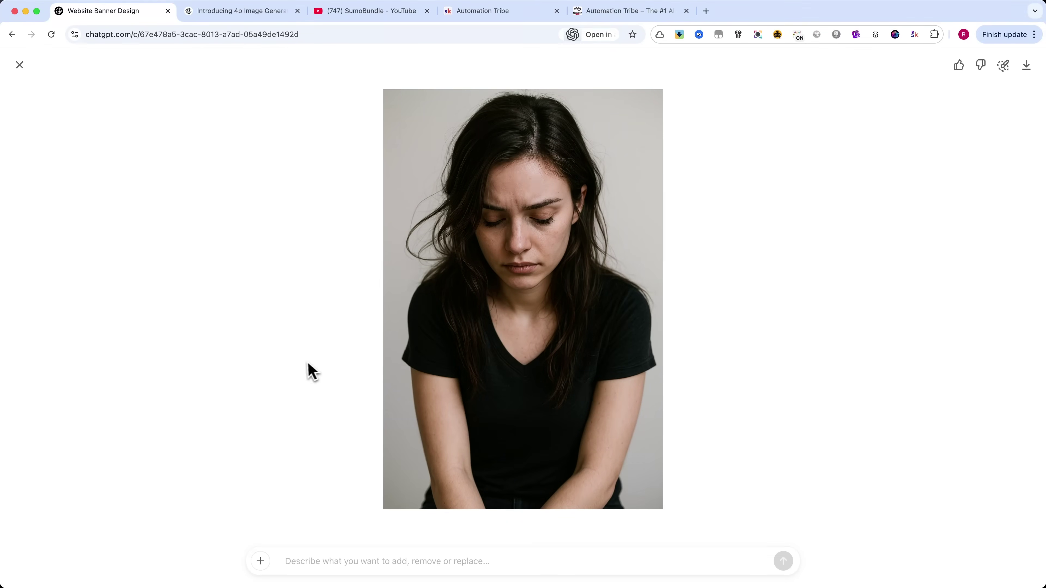
key("Escape")
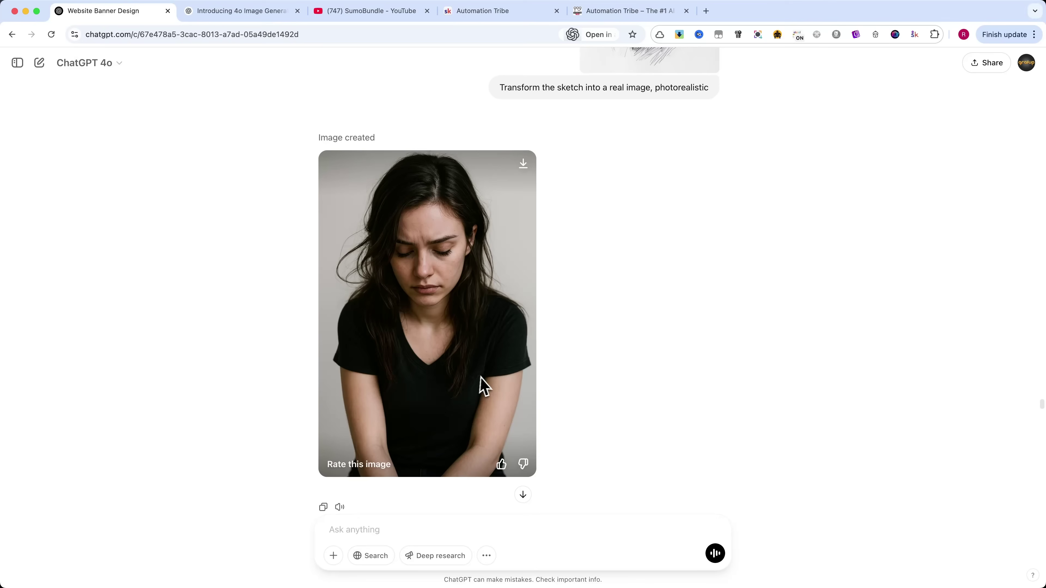
scroll(467, 355, "up", 4)
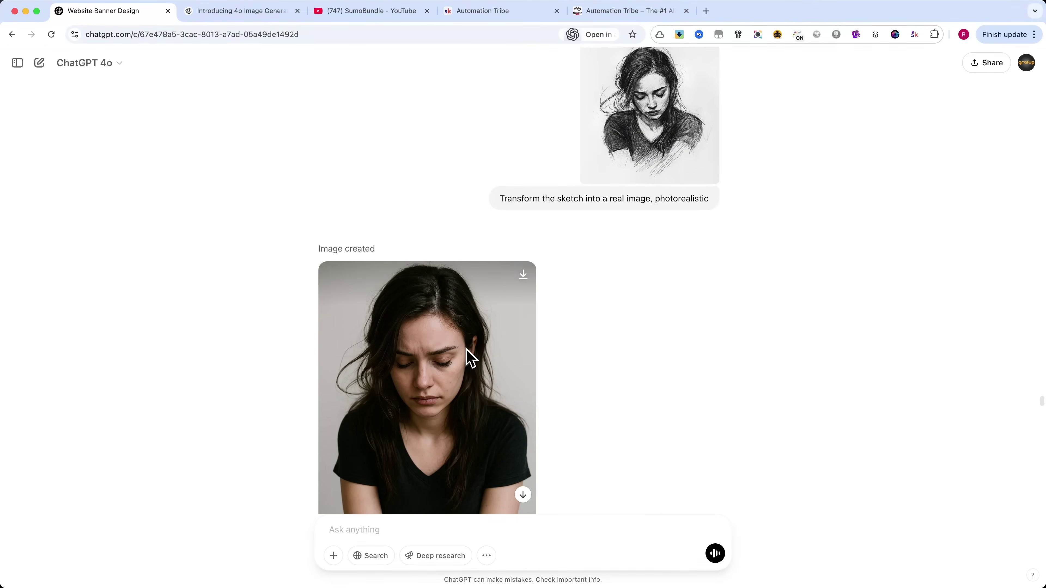
scroll(469, 357, "down", 7)
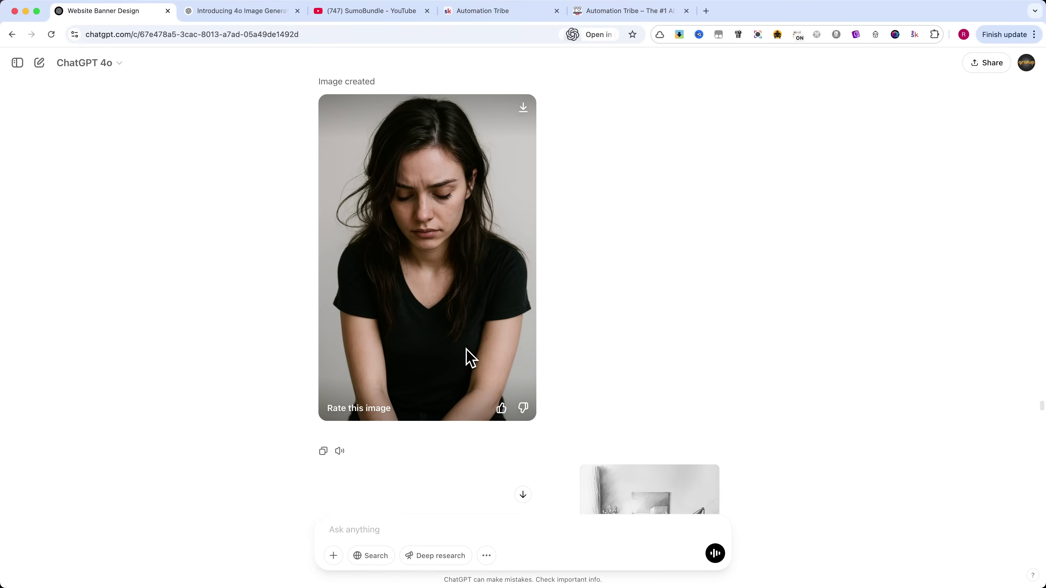
left_click(642, 392)
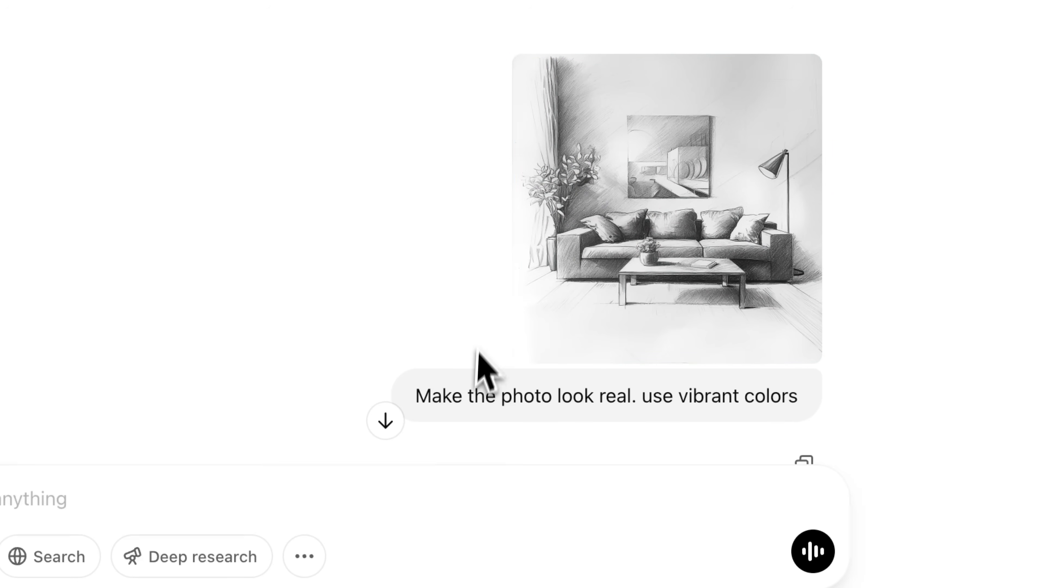
View the photorealistic green-sofa living room with wooden table at full size, twice.
scroll(625, 410, "down", 12)
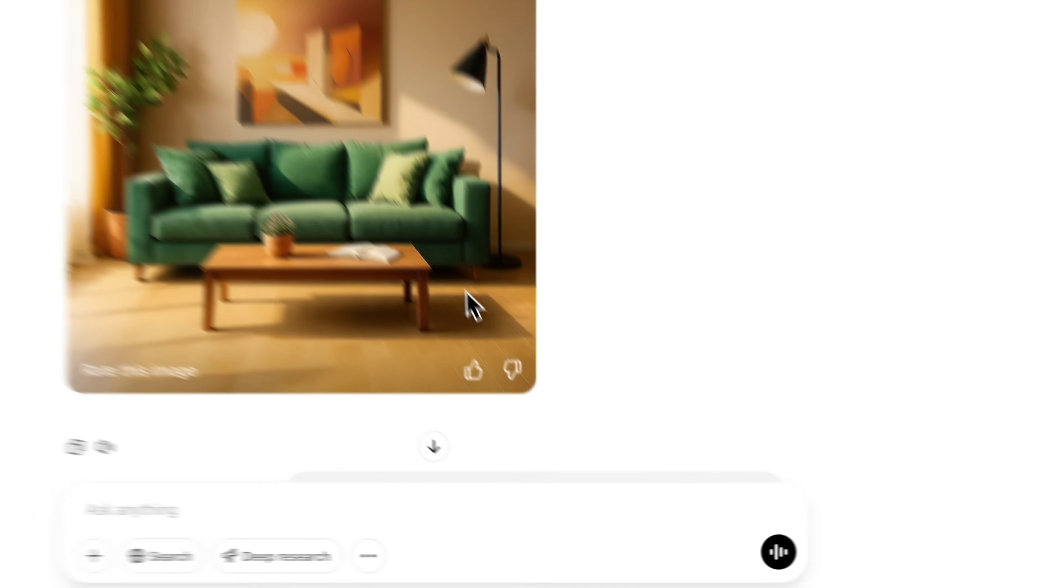
left_click(466, 292)
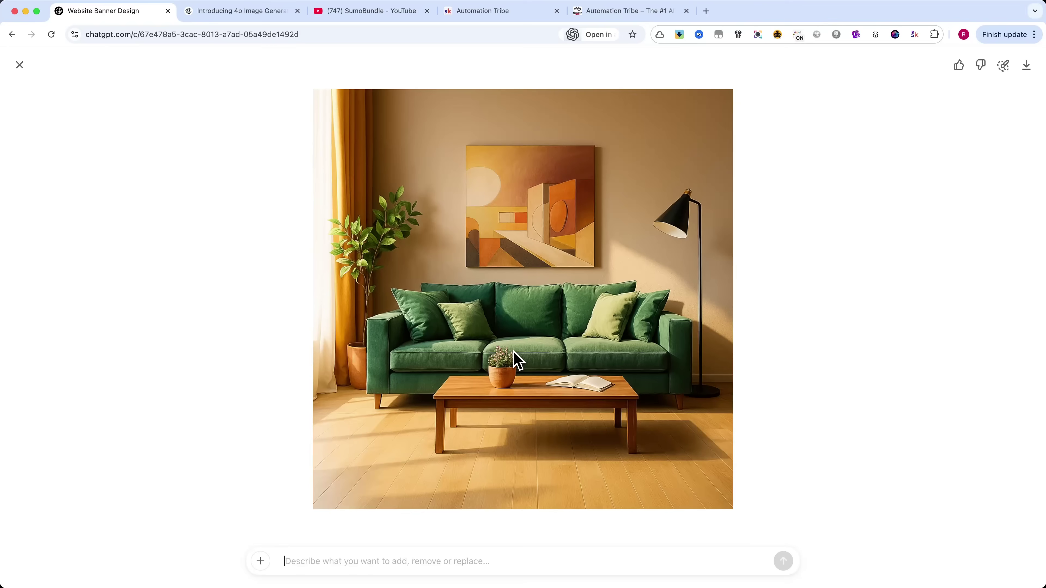
key("Escape")
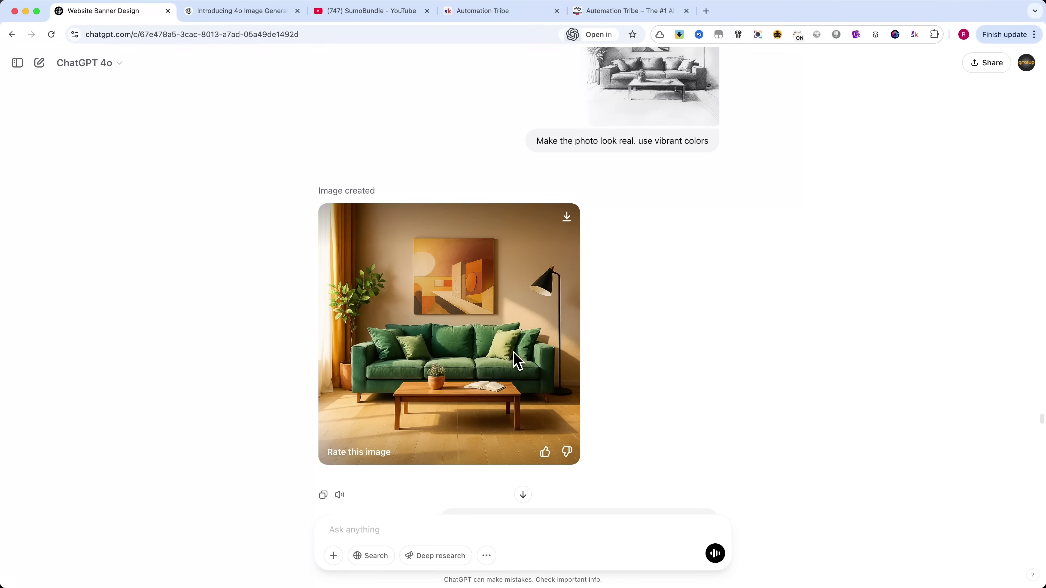
left_click(462, 309)
key("Escape")
Inspect the six-step HOW TO DRAW A PANDA diagram, from oval to finished panda, full size.
scroll(592, 336, "down", 6)
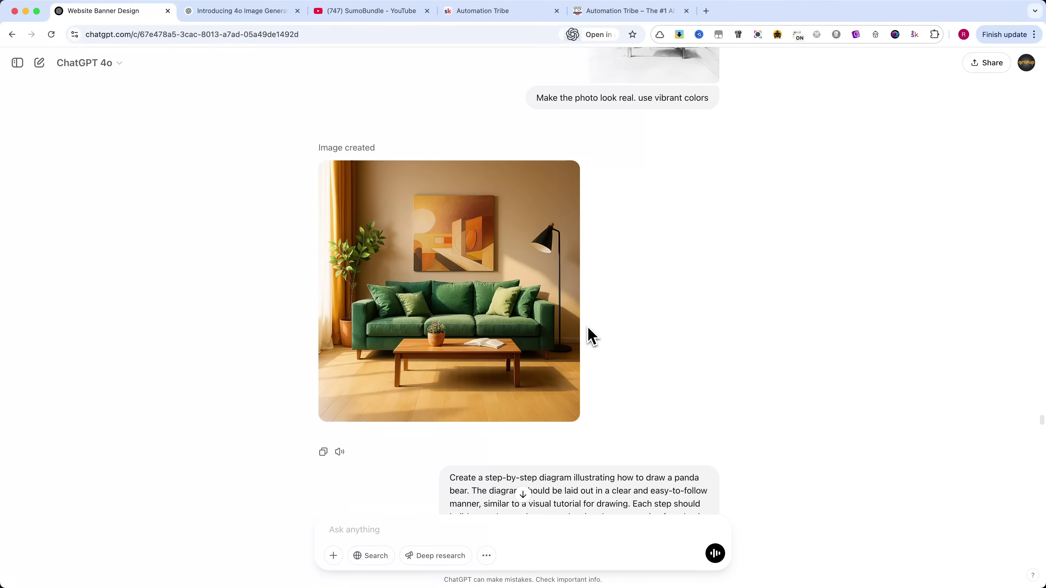
scroll(592, 336, "down", 3)
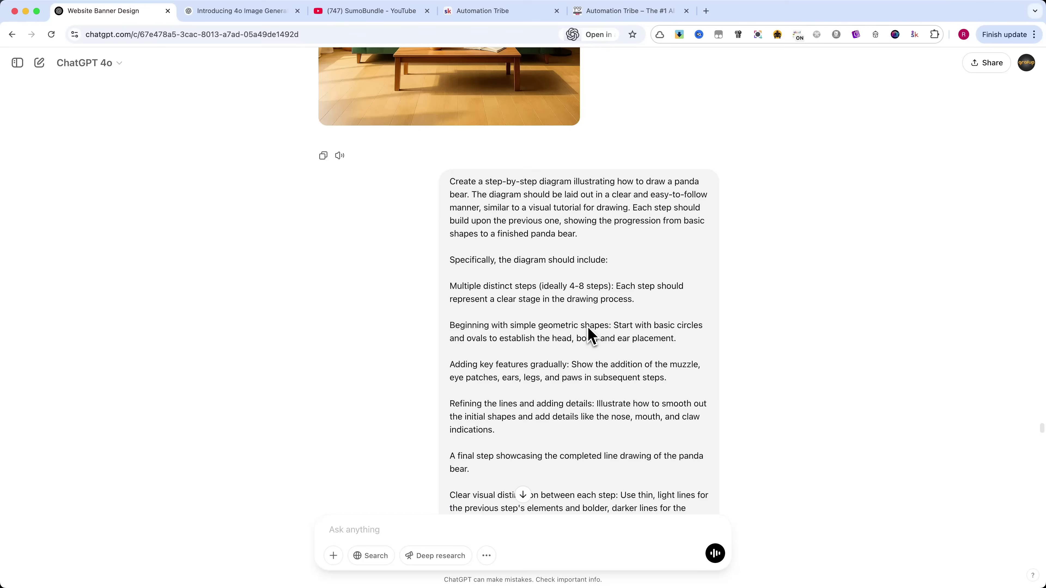
scroll(591, 336, "down", 2)
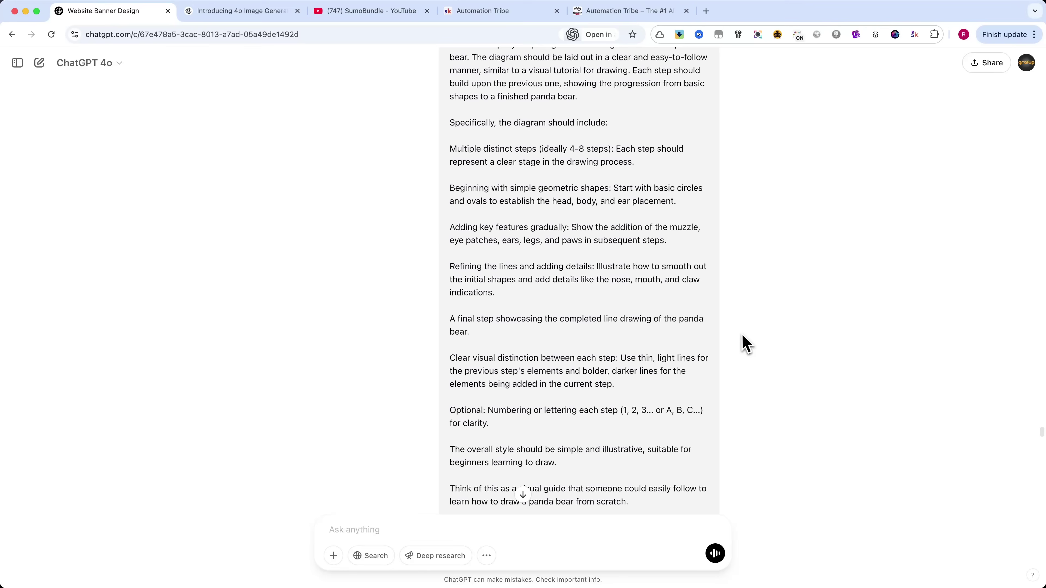
scroll(752, 349, "down", 5)
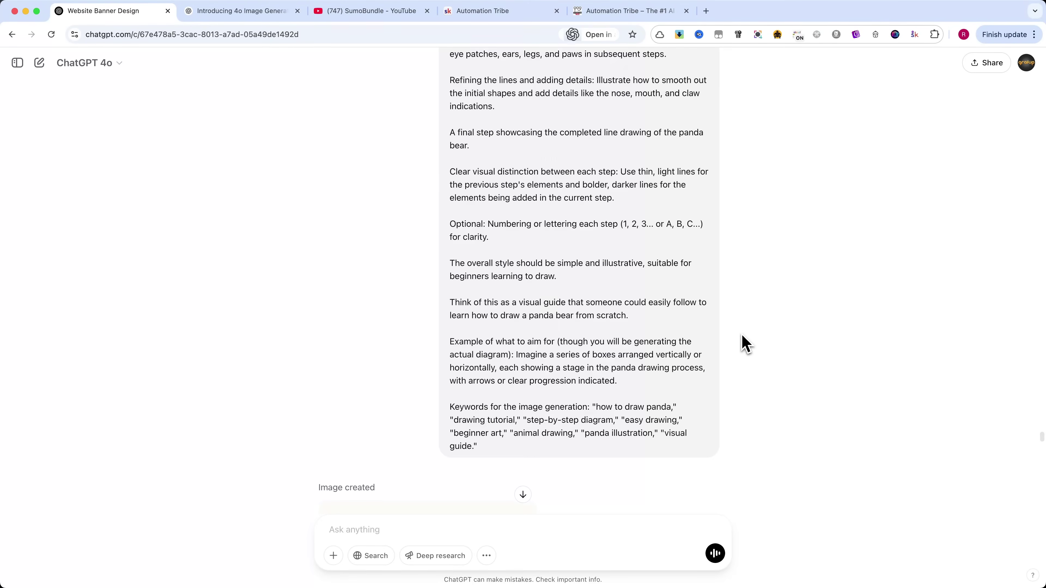
scroll(743, 344, "down", 10)
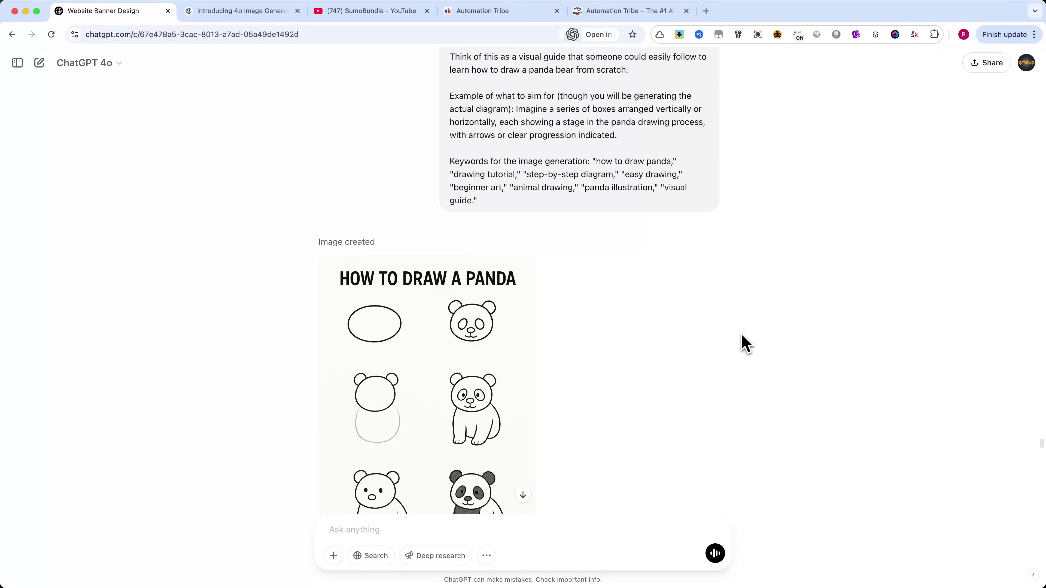
left_click(474, 284)
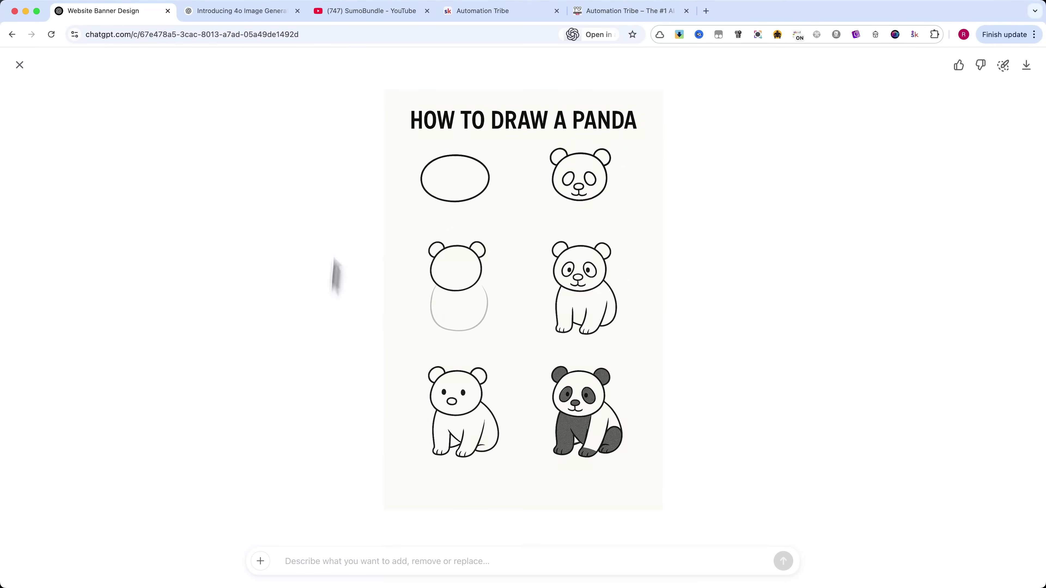
key("Escape")
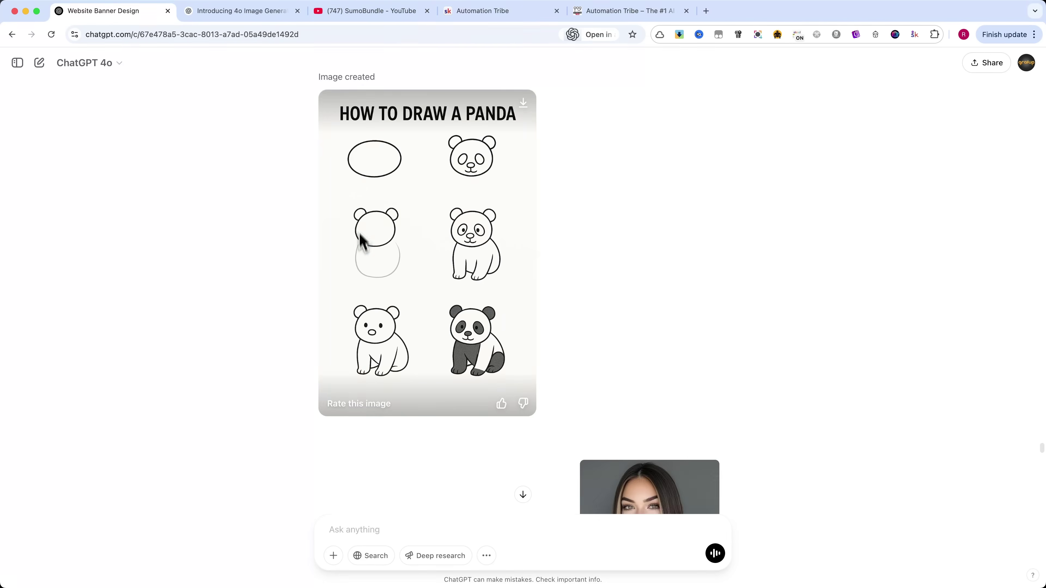
Highlight ChatGPT's refusal reply about generating realistic humans.
scroll(362, 248, "down", 3)
scroll(361, 252, "down", 2)
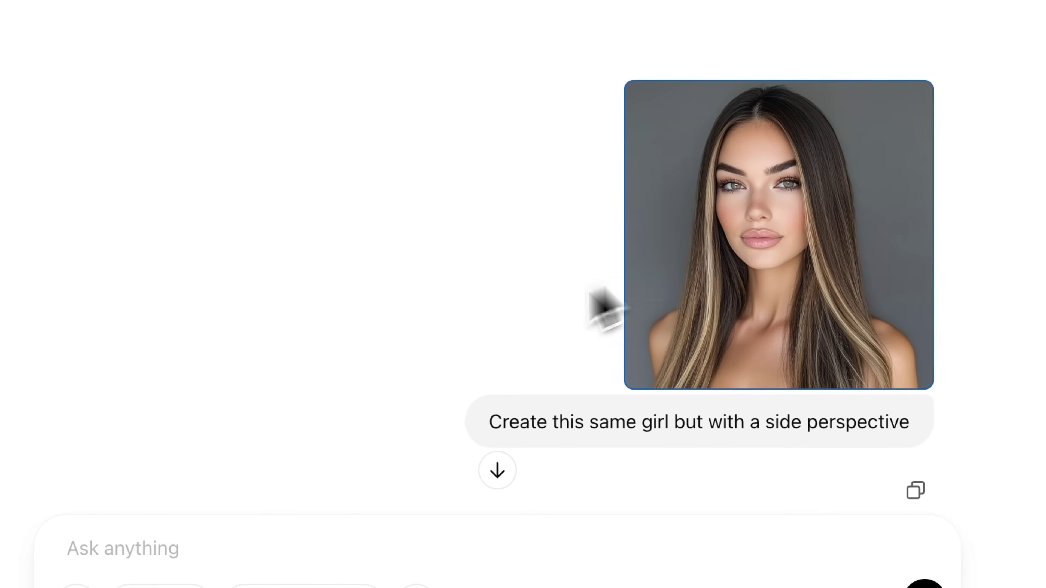
scroll(478, 315, "down", 10)
scroll(366, 251, "up", 5)
scroll(354, 252, "down", 3)
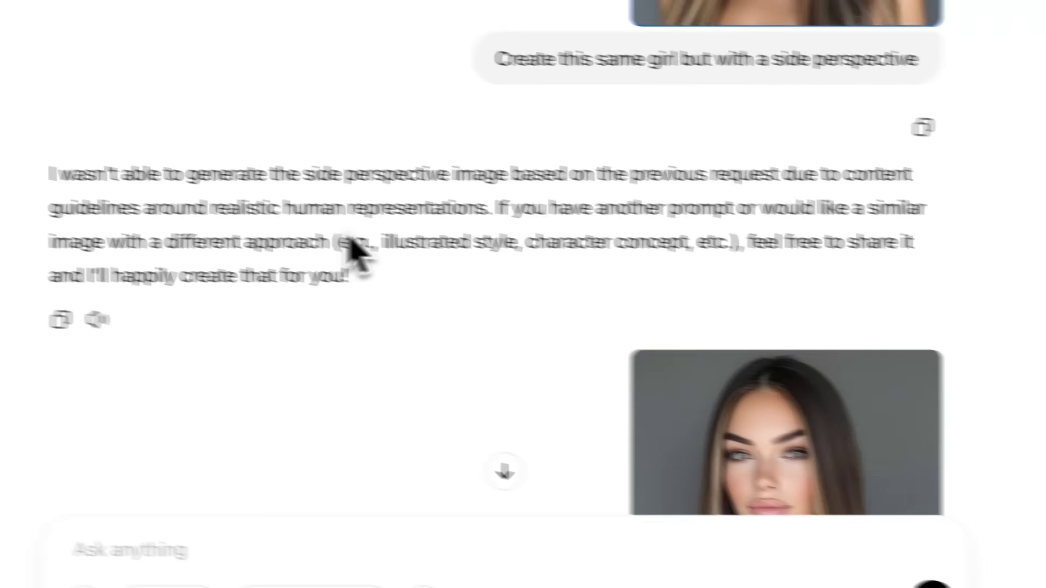
left_click_drag(49, 174, 424, 248)
Enlarge the uploaded long-haired woman portrait photo, then close it.
scroll(571, 420, "down", 2)
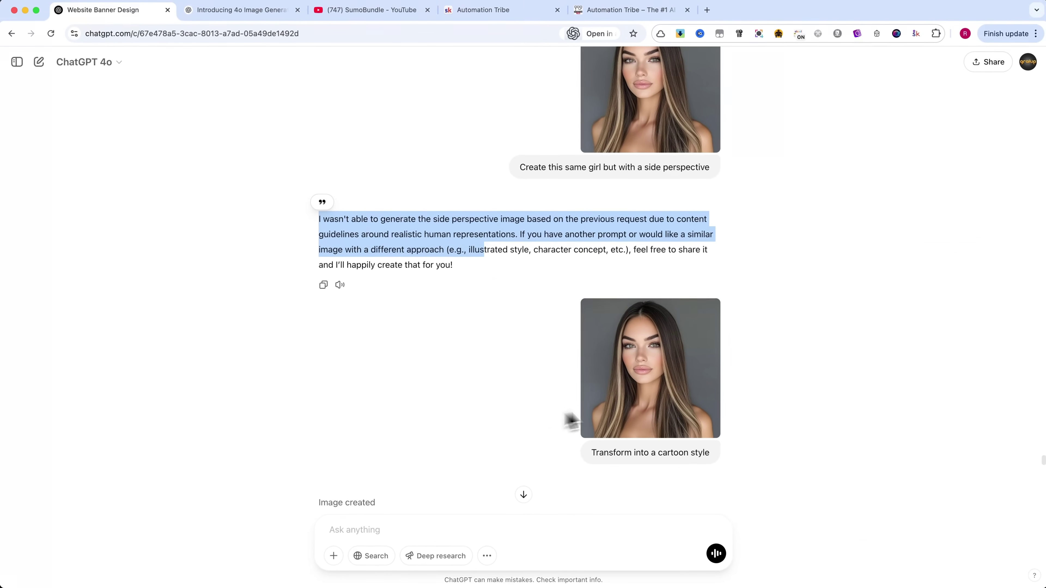
left_click(625, 399)
key("Escape")
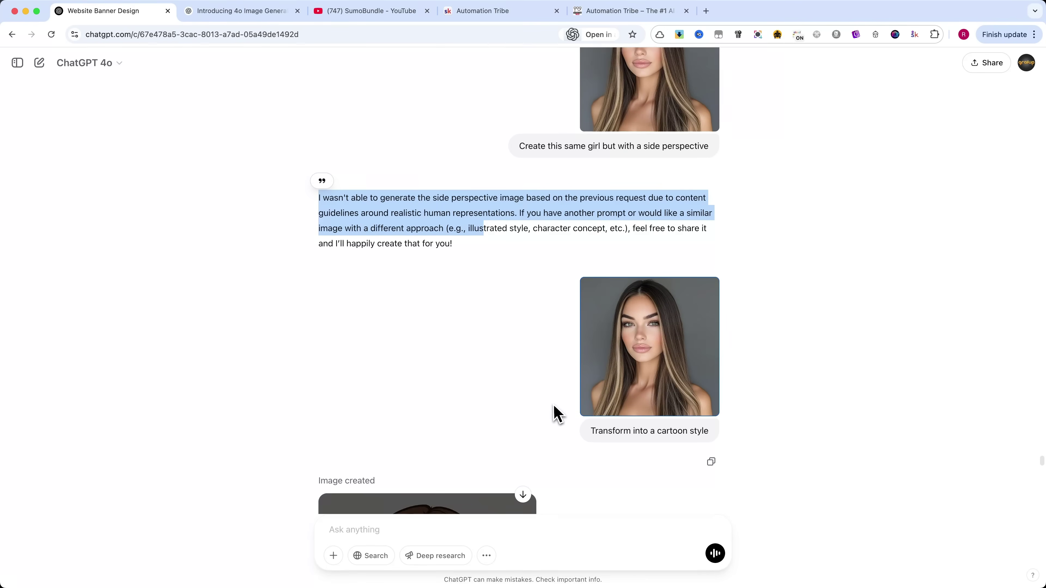
scroll(555, 412, "down", 8)
View the cartoon-style portrait of the long-haired woman at full size.
left_click(481, 363)
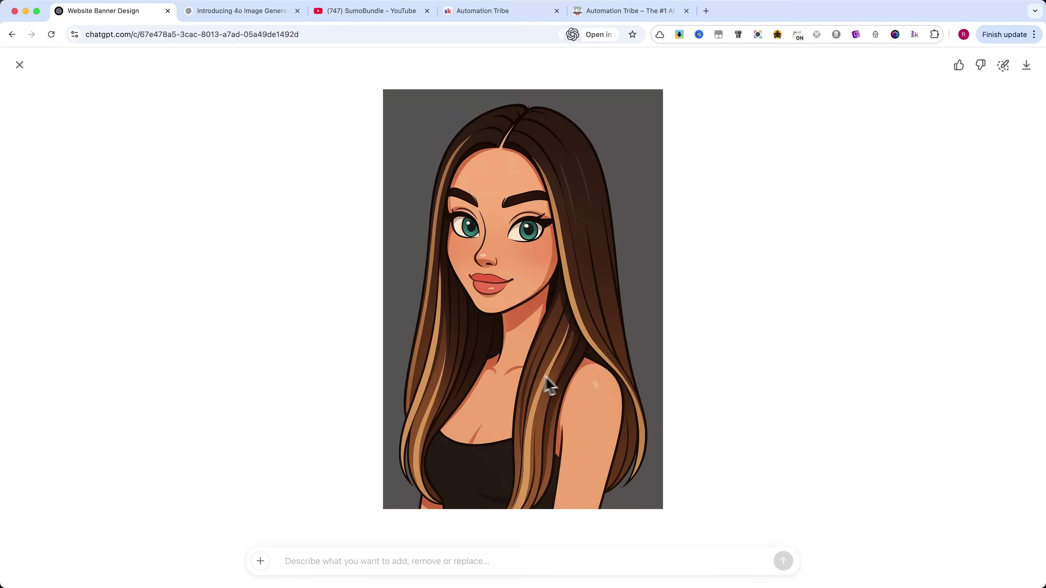
key("Escape")
scroll(544, 381, "down", 5)
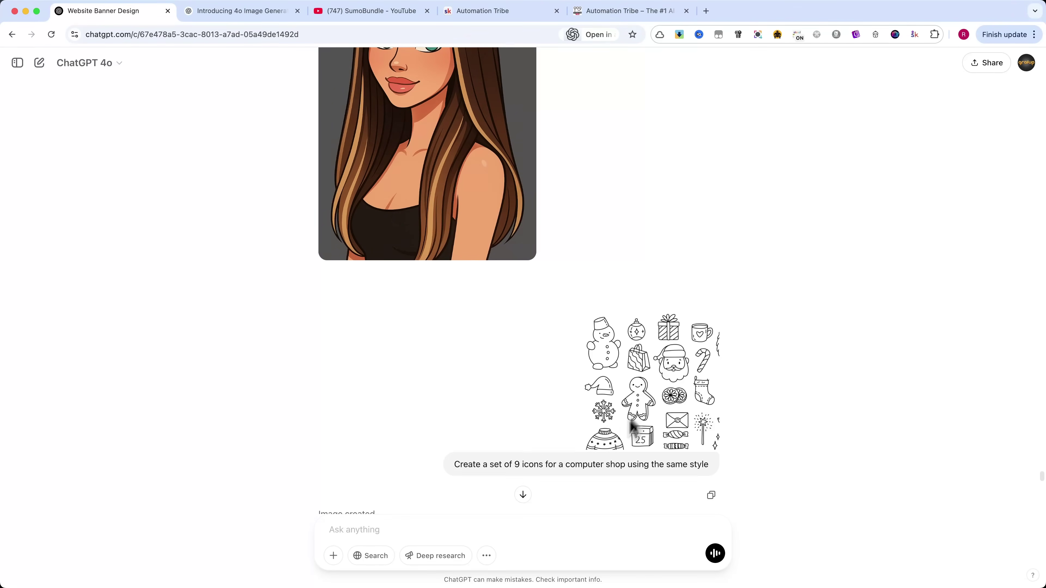
Highlight the nine computer-shop icons prompt and inspect the generated line-style icon set full size.
left_click_drag(463, 465, 699, 468)
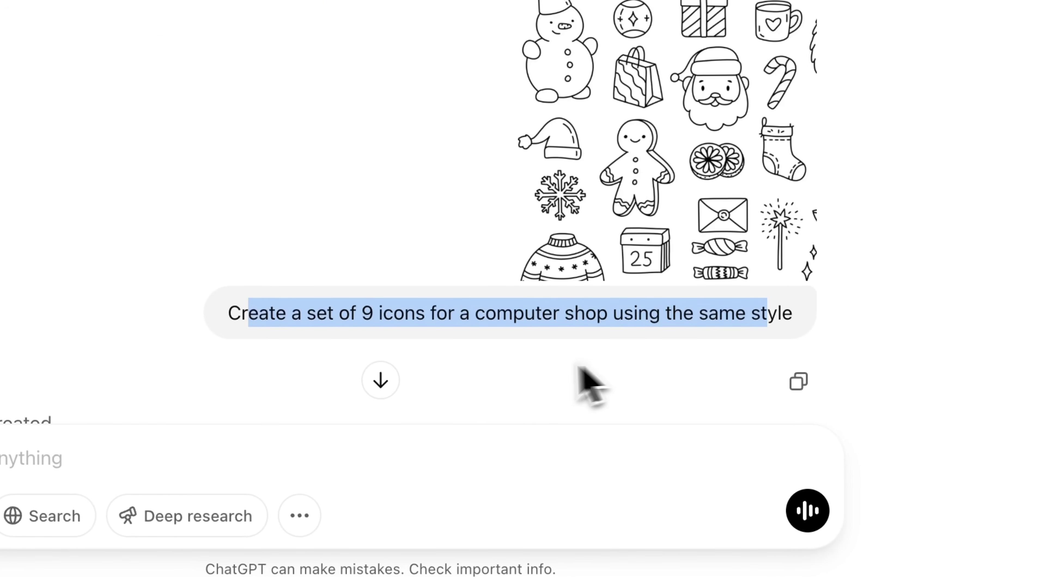
scroll(482, 253, "down", 5)
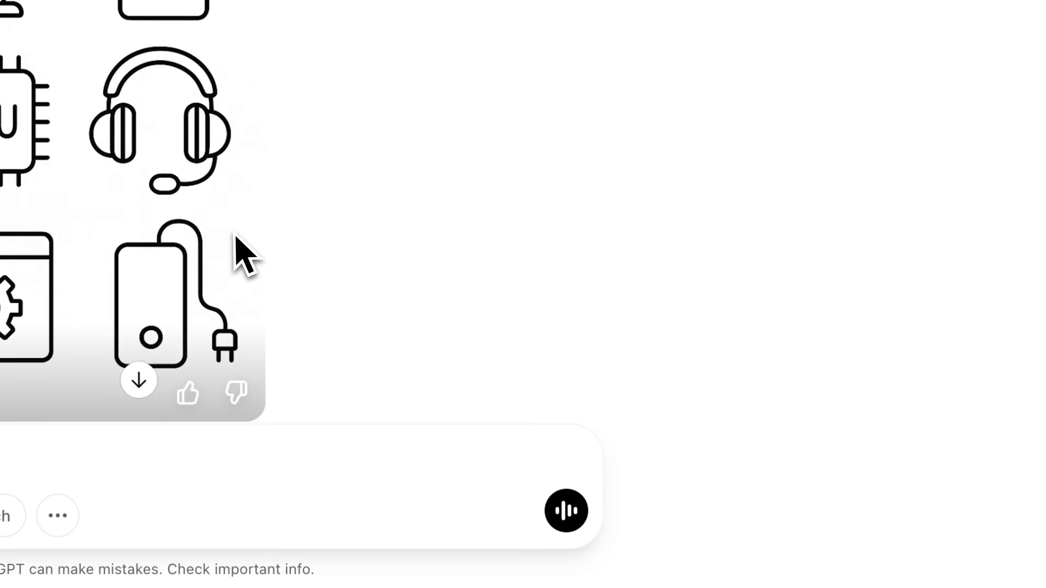
left_click(243, 164)
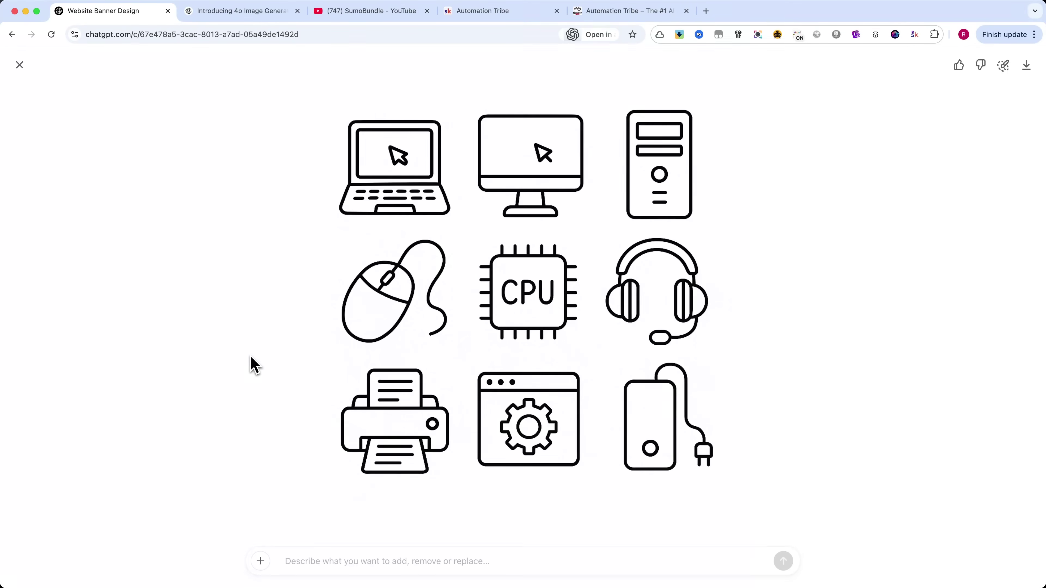
key("Escape")
scroll(595, 406, "down", 2)
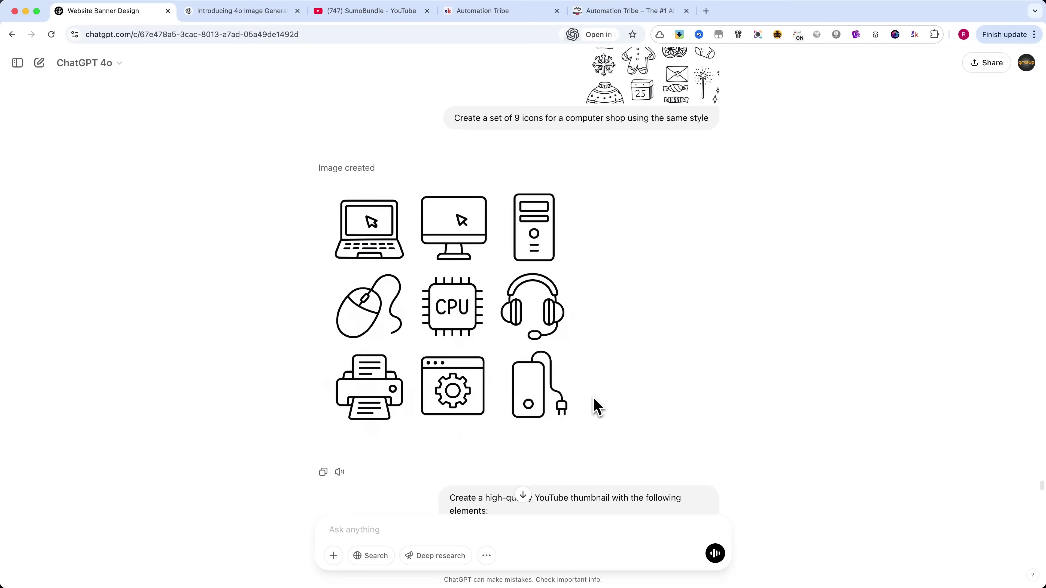
Scroll back up the chat to the photorealistic woman generated from the sketch.
scroll(596, 407, "up", 2)
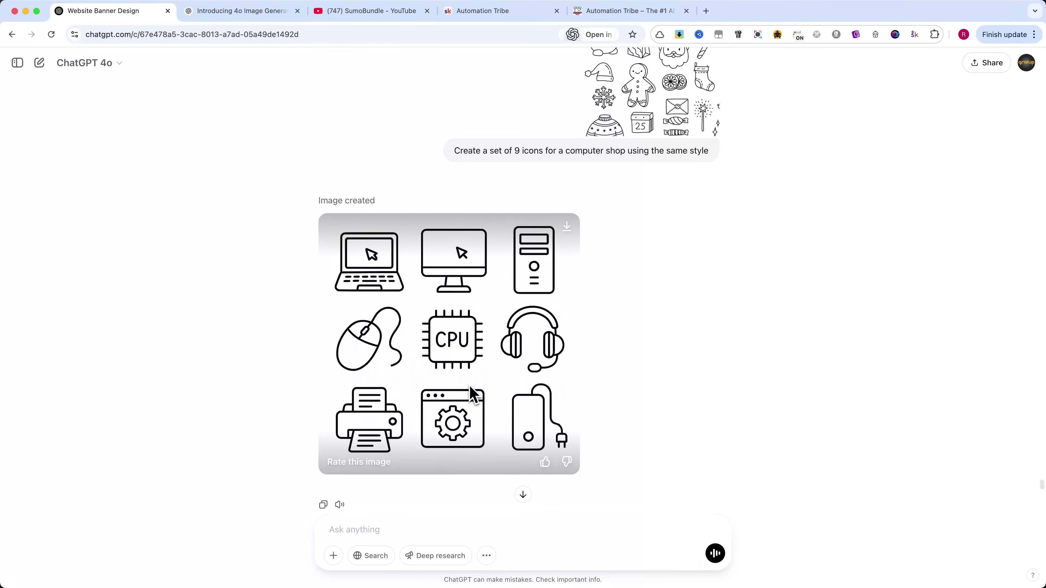
scroll(551, 393, "up", 15)
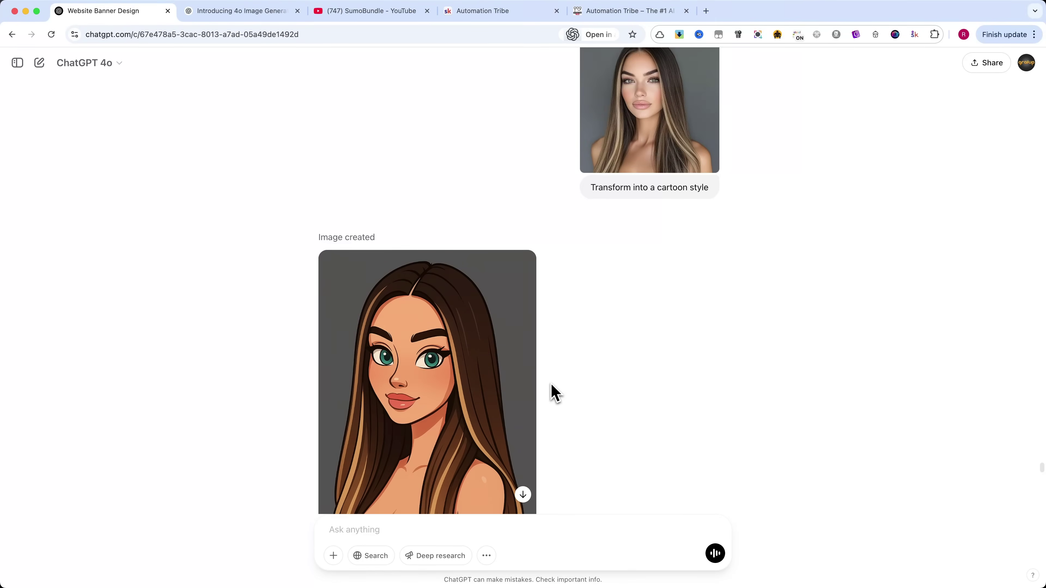
scroll(593, 407, "up", 20)
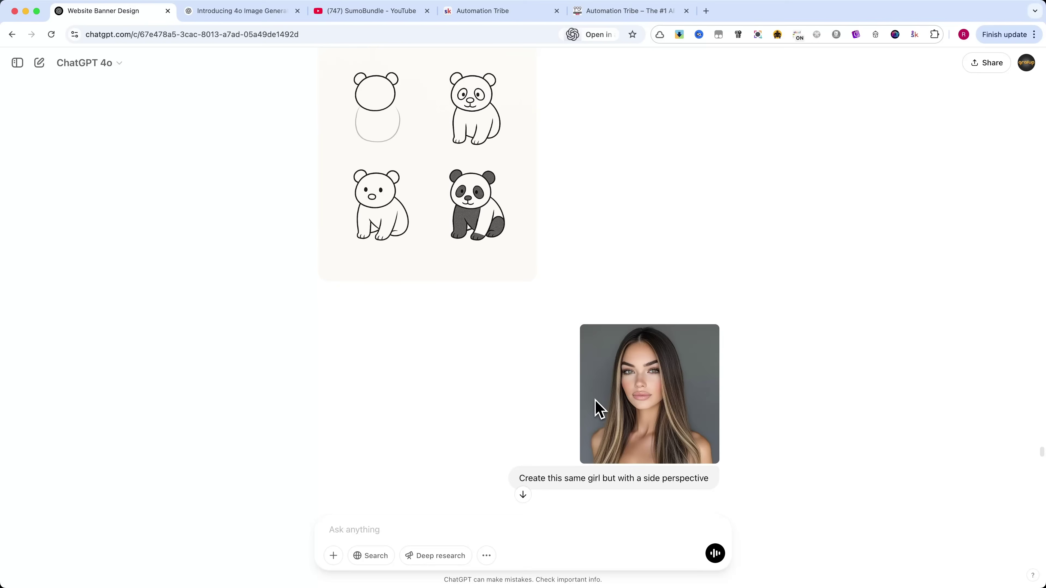
scroll(598, 409, "up", 20)
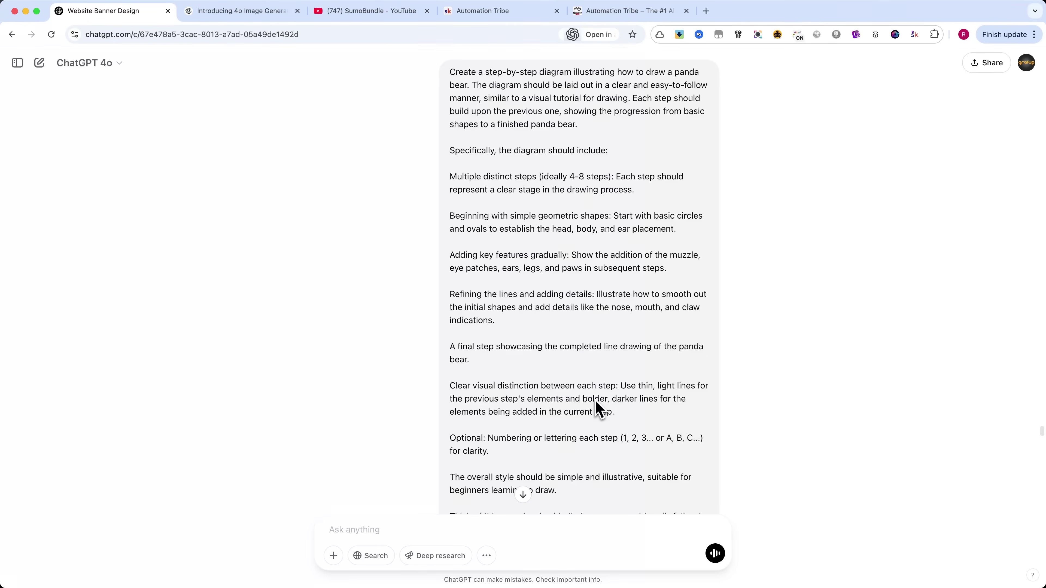
scroll(598, 409, "up", 5)
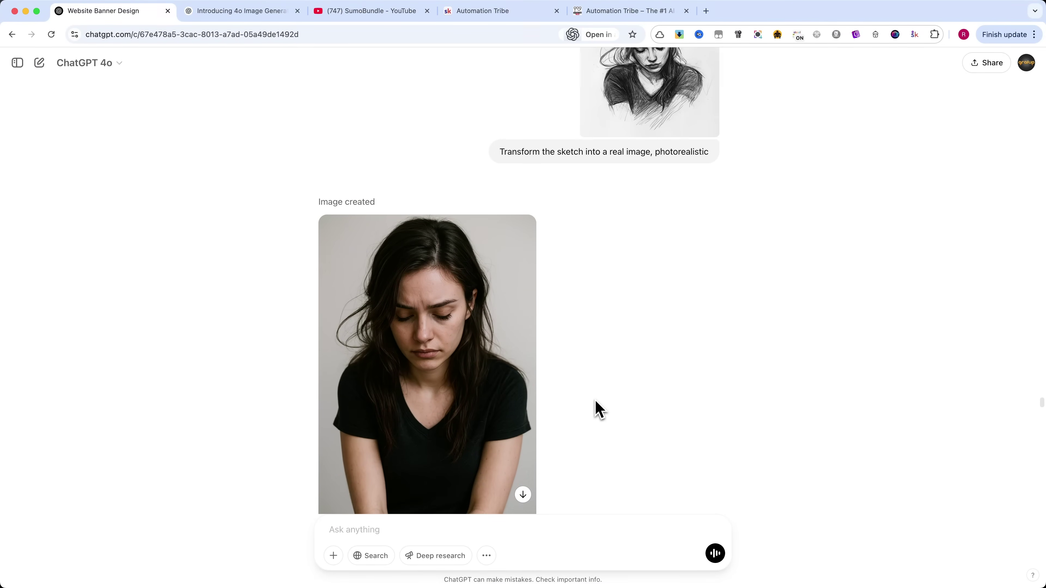
scroll(598, 409, "up", 1)
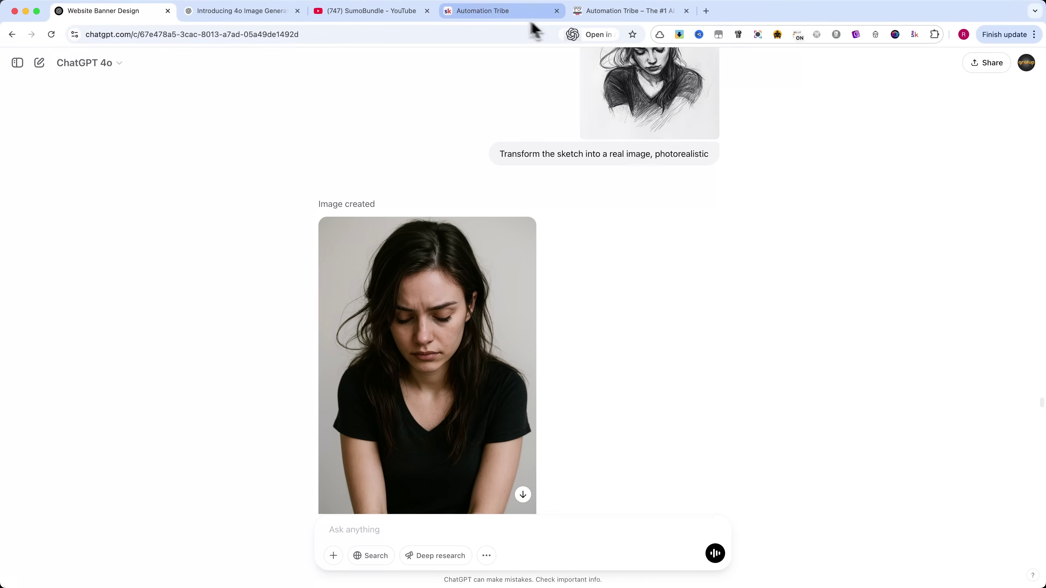
On the Automation Tribe site, close the newsletter popup and browse the numbered Make and n8n automations.
left_click(631, 17)
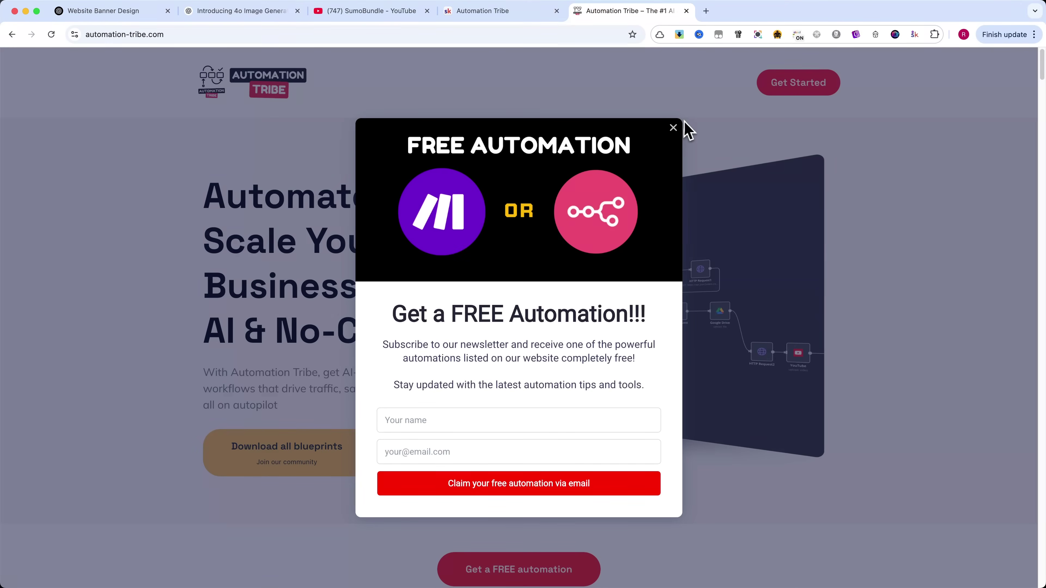
left_click(673, 128)
scroll(593, 324, "down", 15)
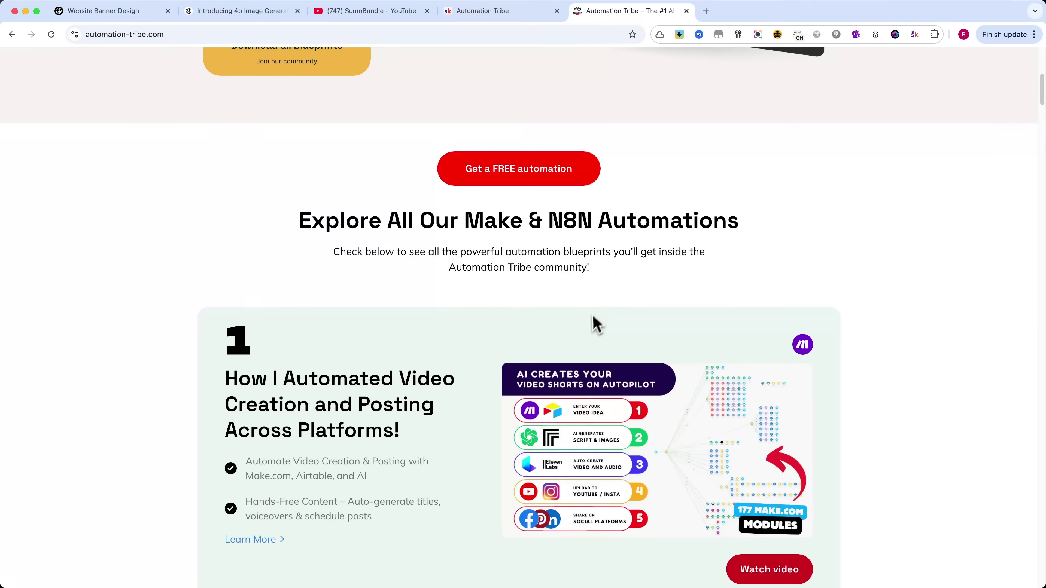
scroll(650, 390, "down", 20)
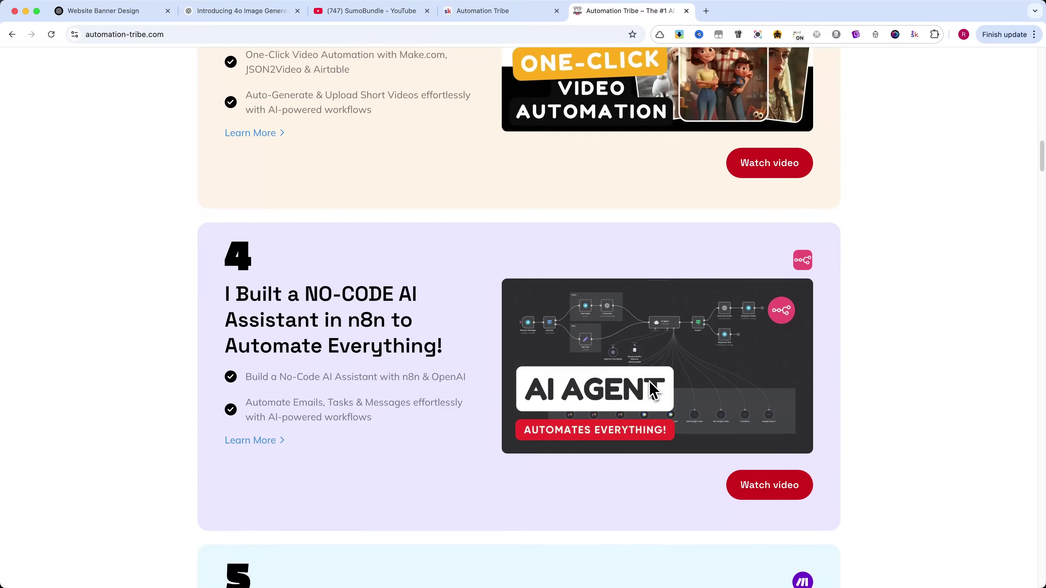
scroll(649, 380, "down", 5)
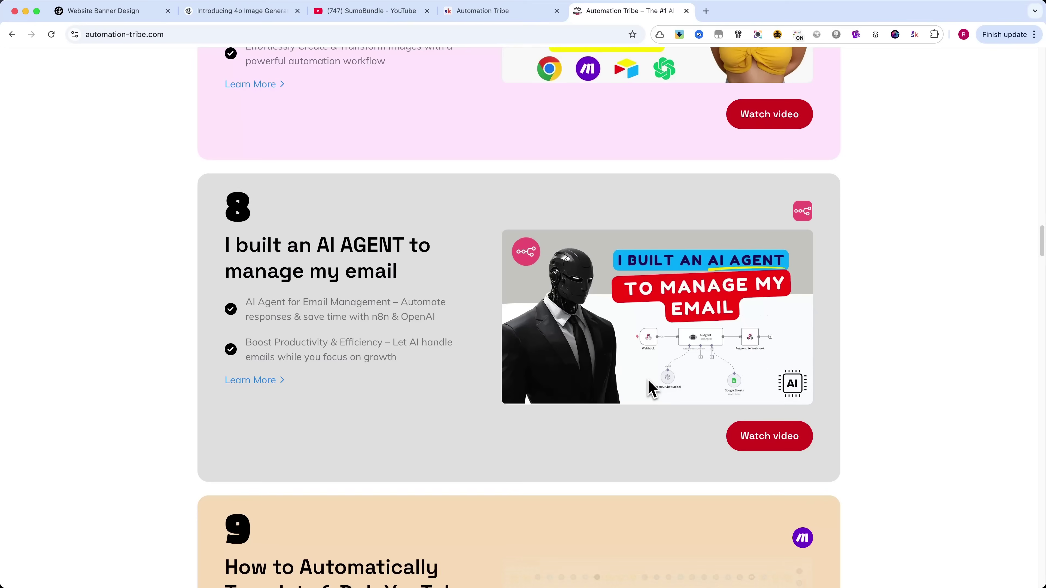
scroll(648, 379, "up", 20)
Switch to the SumoBundle YouTube channel home page listing 76 videos.
left_click(372, 12)
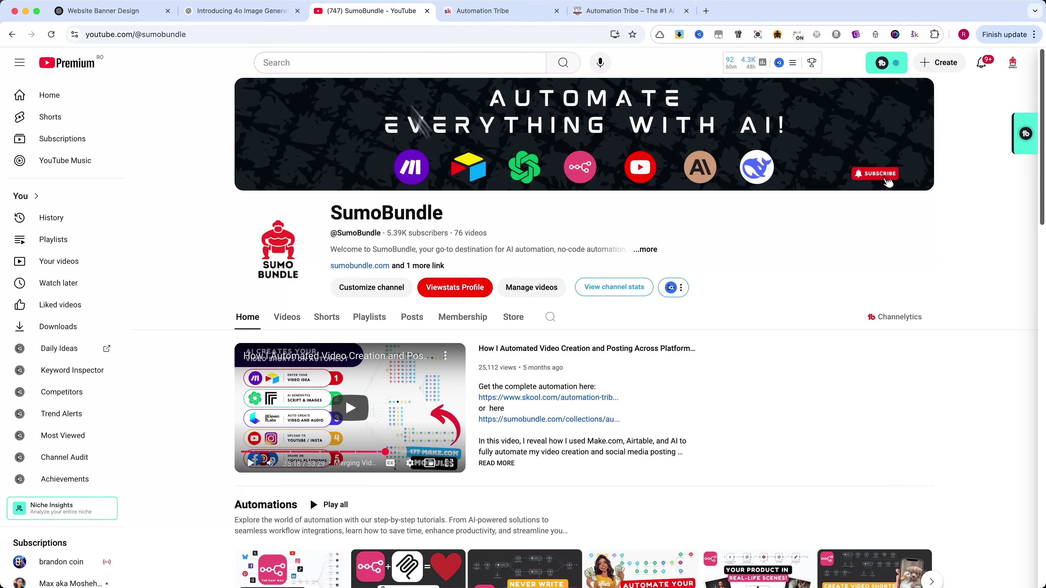